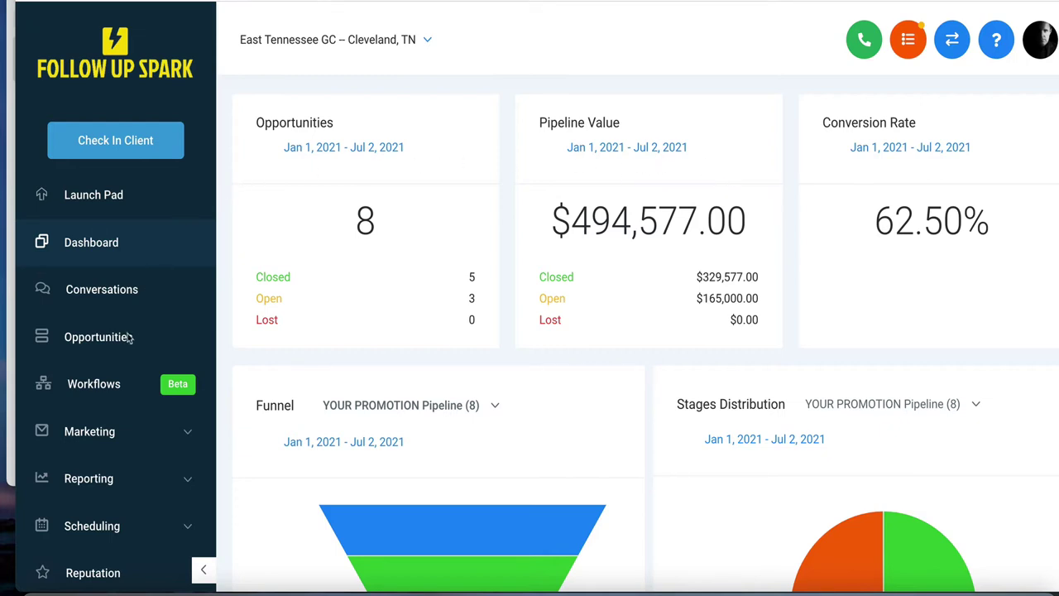
Open the Workflows section for the East Tennessee GC account.
left_click(105, 392)
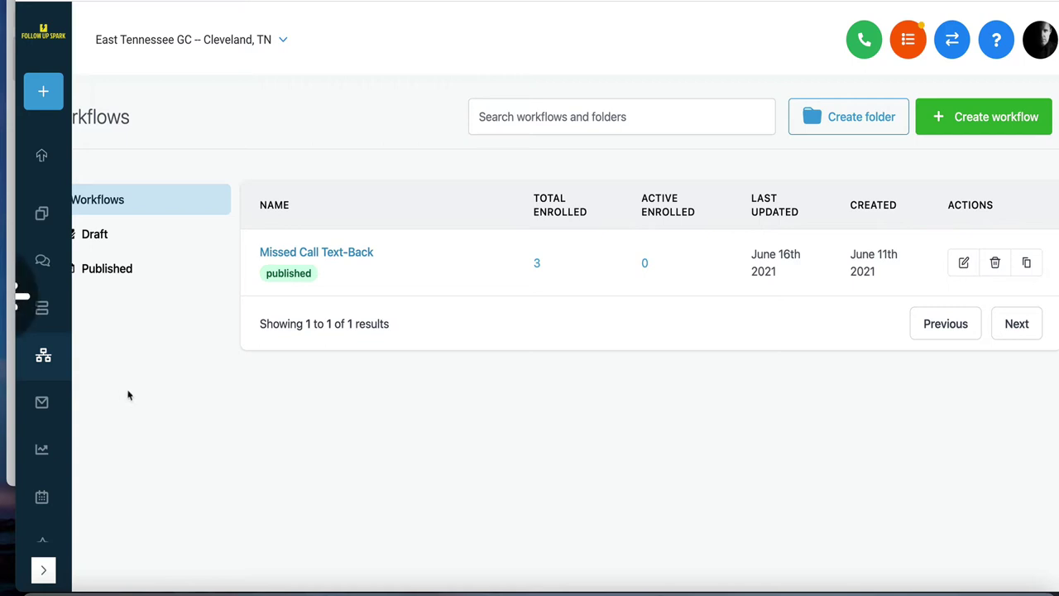
scroll(401, 463, "down", 1)
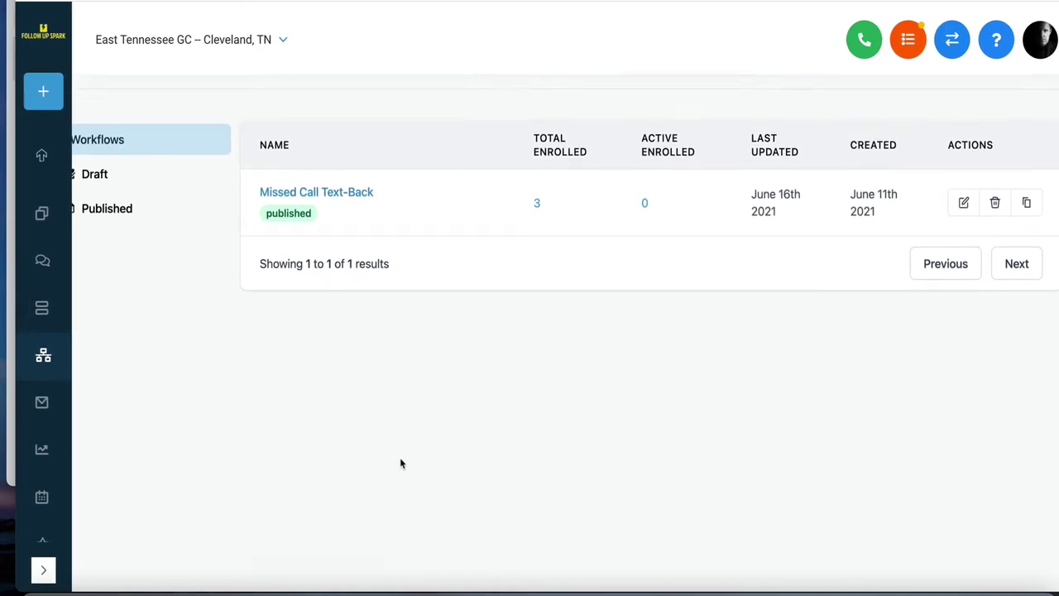
scroll(401, 464, "up", 1)
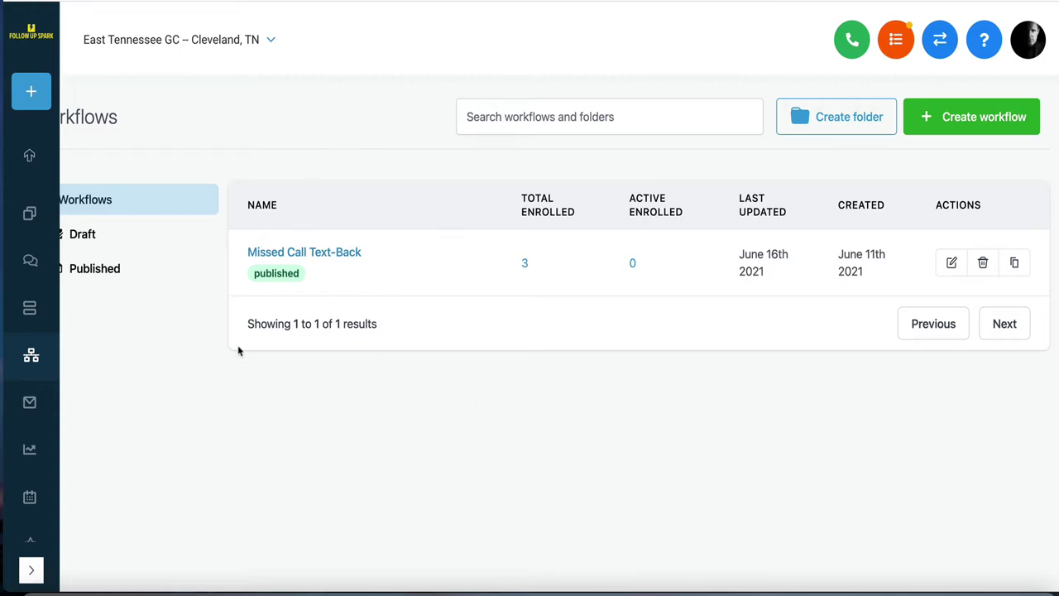
Check the draft and published workflow lists and return to the list of all workflows.
mouse_move(354, 277)
left_click(101, 235)
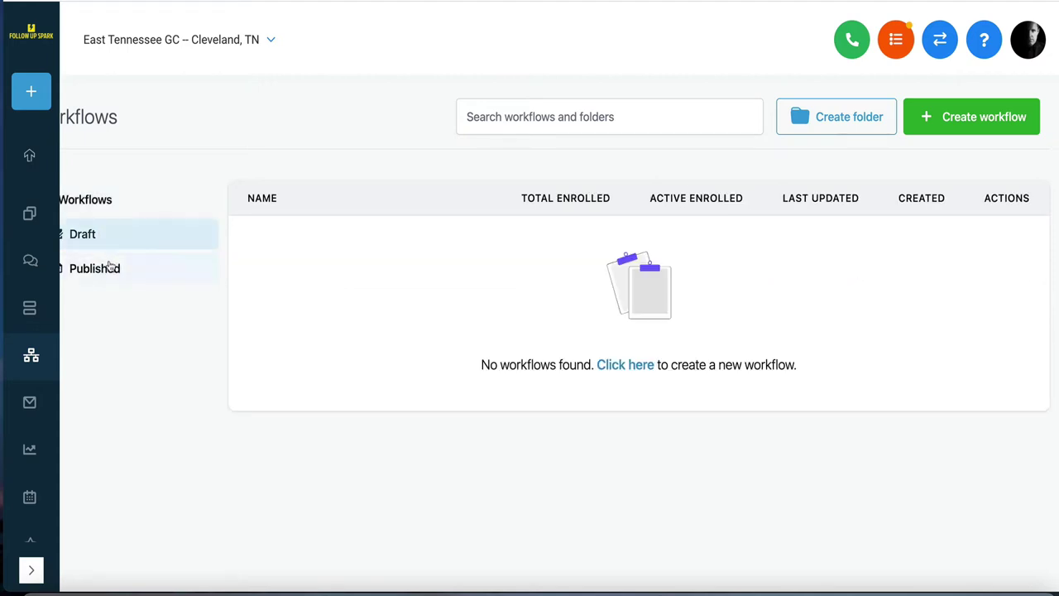
left_click(110, 271)
left_click(137, 209)
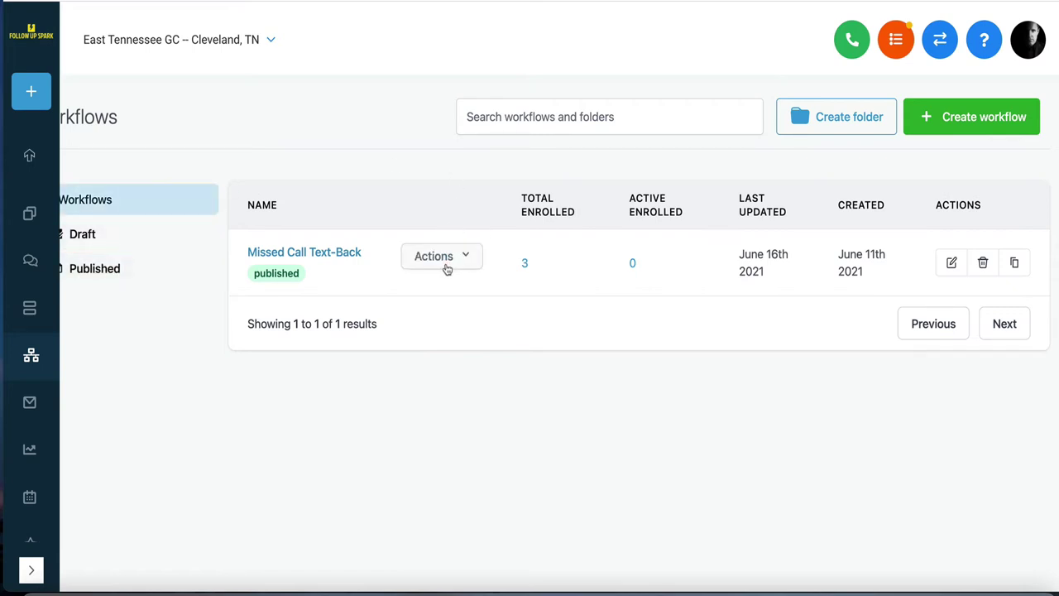
Open the Missed Call Text-Back workflow in the editor.
mouse_move(522, 268)
mouse_move(381, 262)
mouse_move(322, 237)
left_click(348, 256)
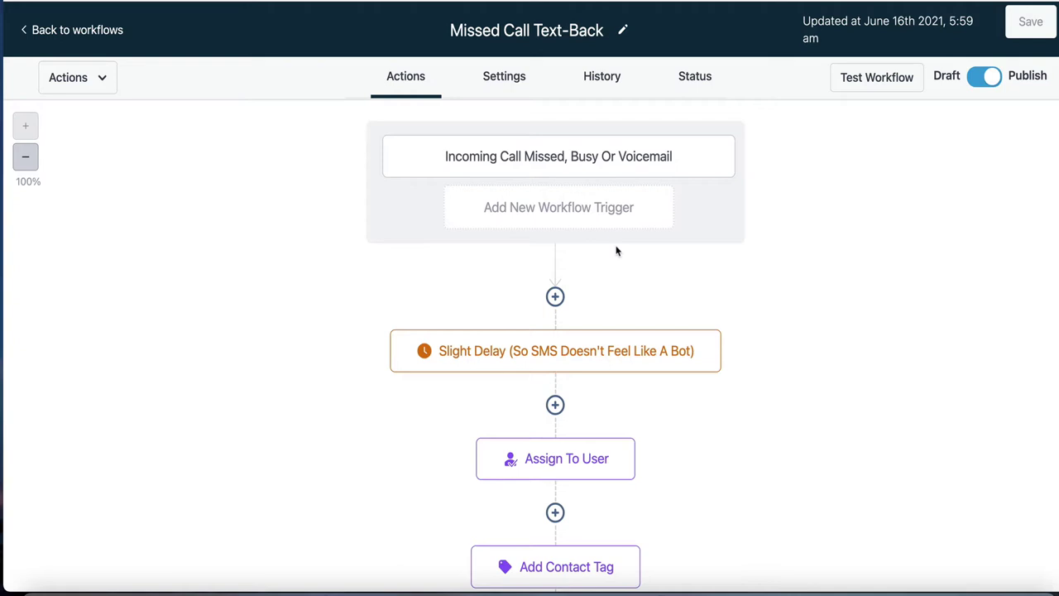
Set the call direction filter to Incoming in the "Incoming call missed, busy or voicemail" trigger and save the trigger.
scroll(729, 313, "down", 3)
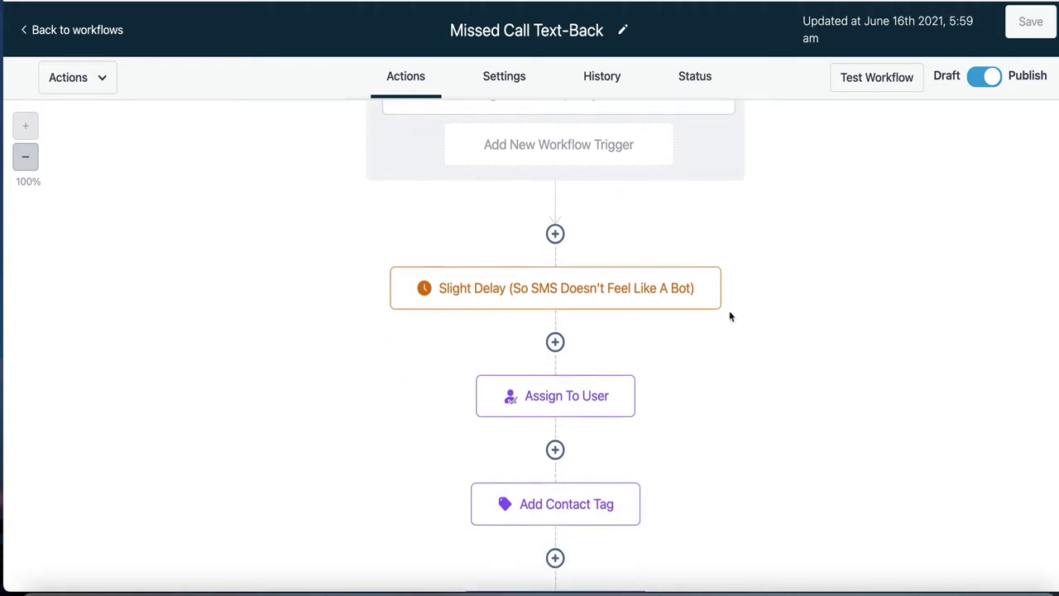
scroll(729, 317, "down", 3)
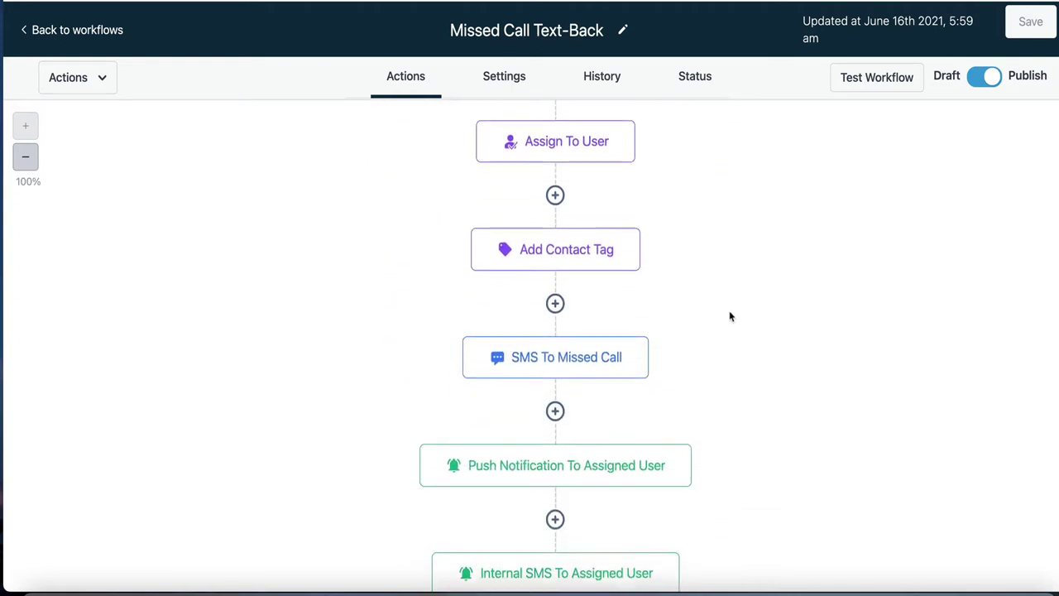
scroll(729, 316, "up", 2)
scroll(729, 316, "up", 3)
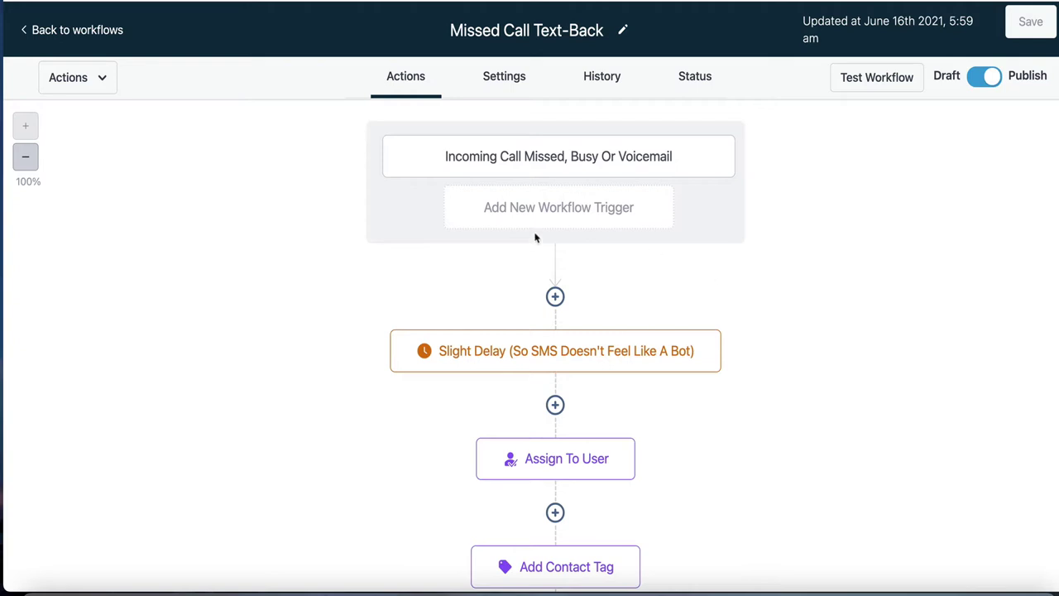
left_click(527, 168)
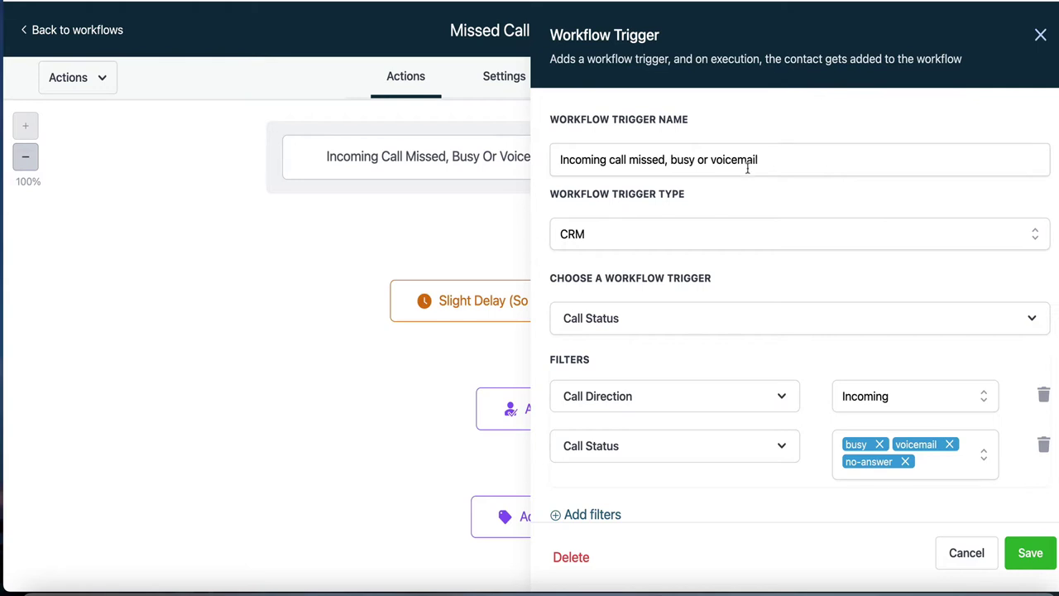
scroll(711, 221, "down", 1)
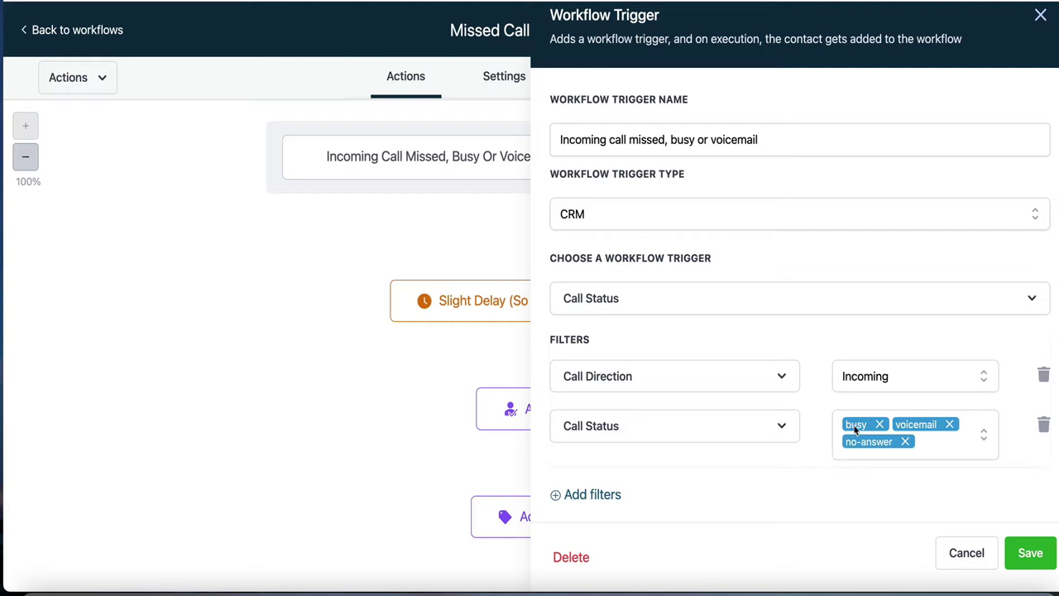
left_click(924, 380)
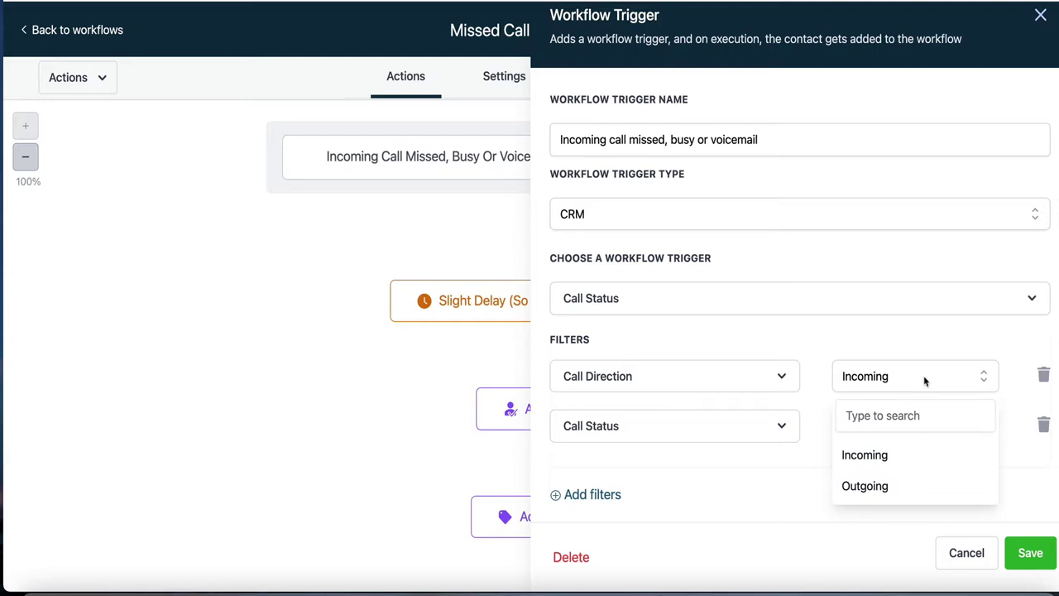
left_click(894, 463)
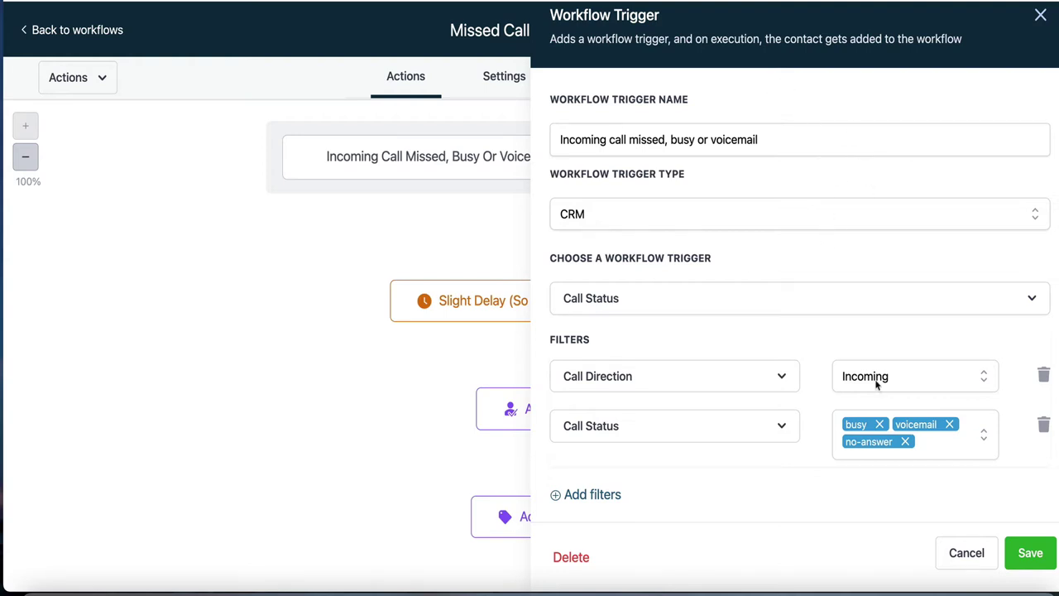
left_click(1023, 552)
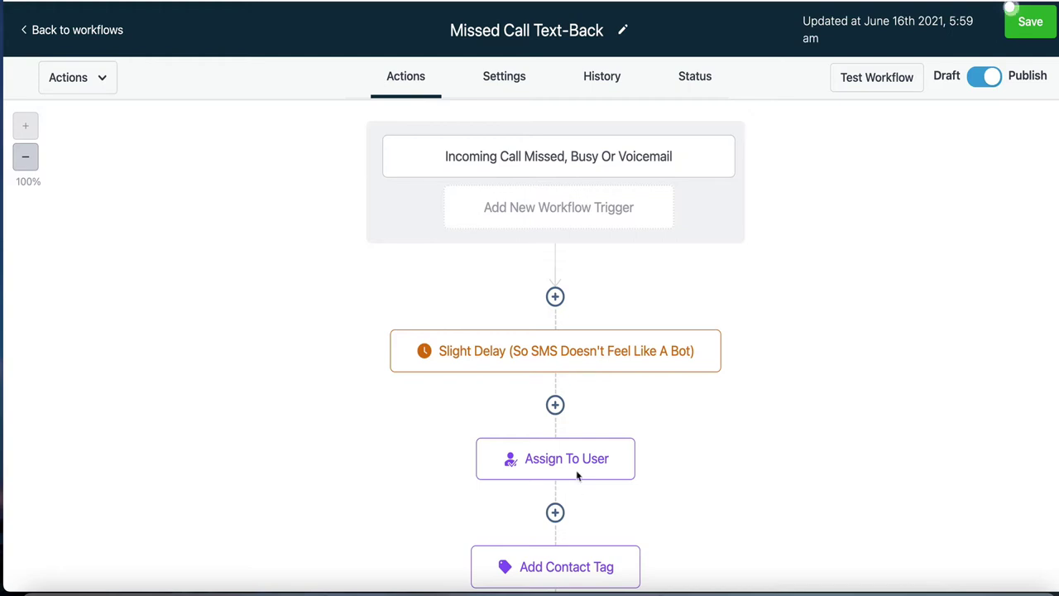
Set the wait time of the Slight Delay action to 2 minutes and save the action.
left_click(600, 358)
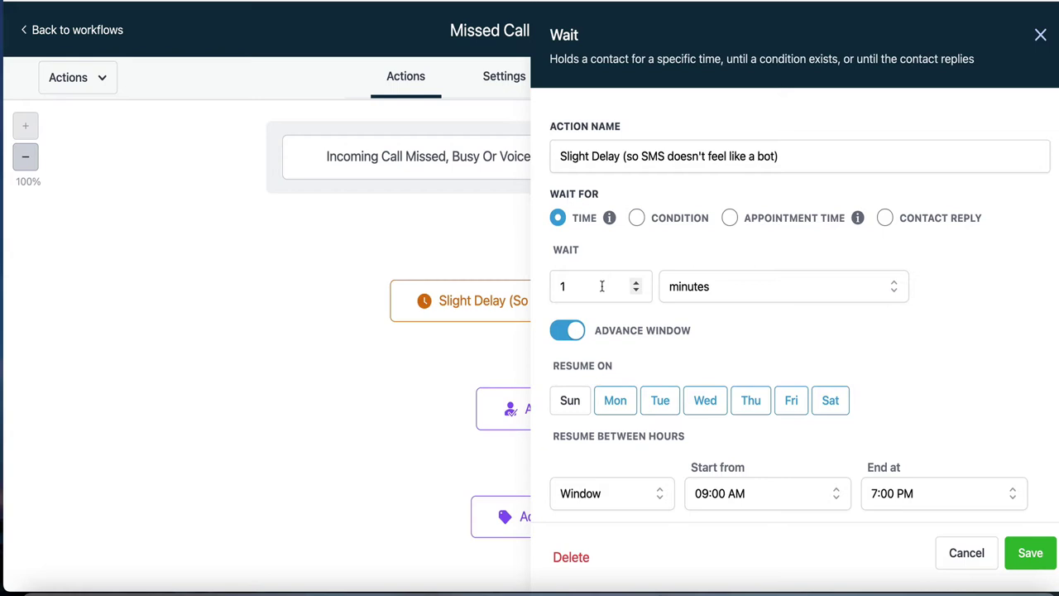
left_click_drag(589, 286, 552, 286)
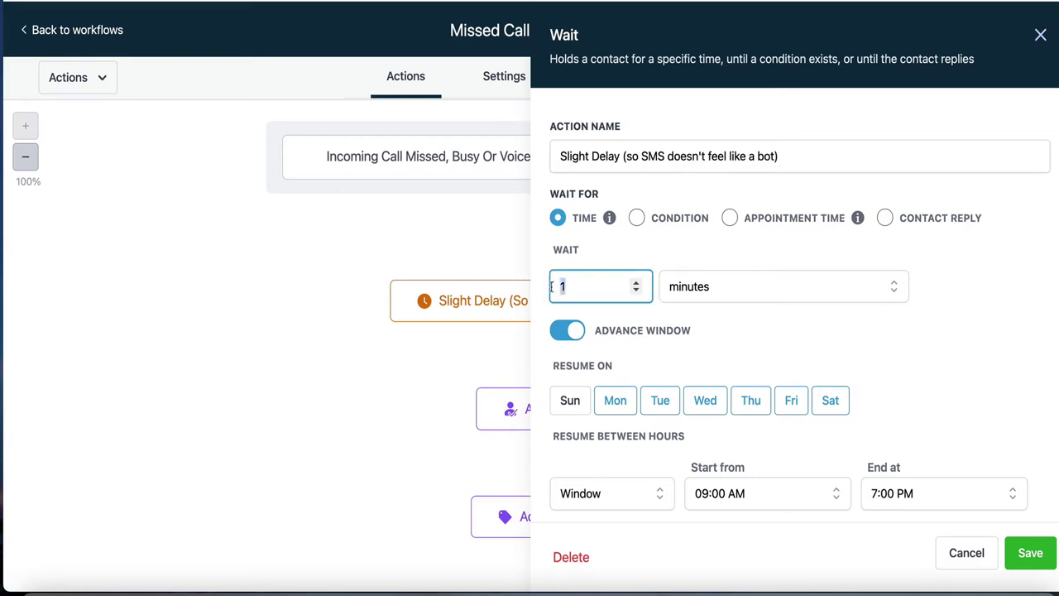
type("2")
left_click(721, 293)
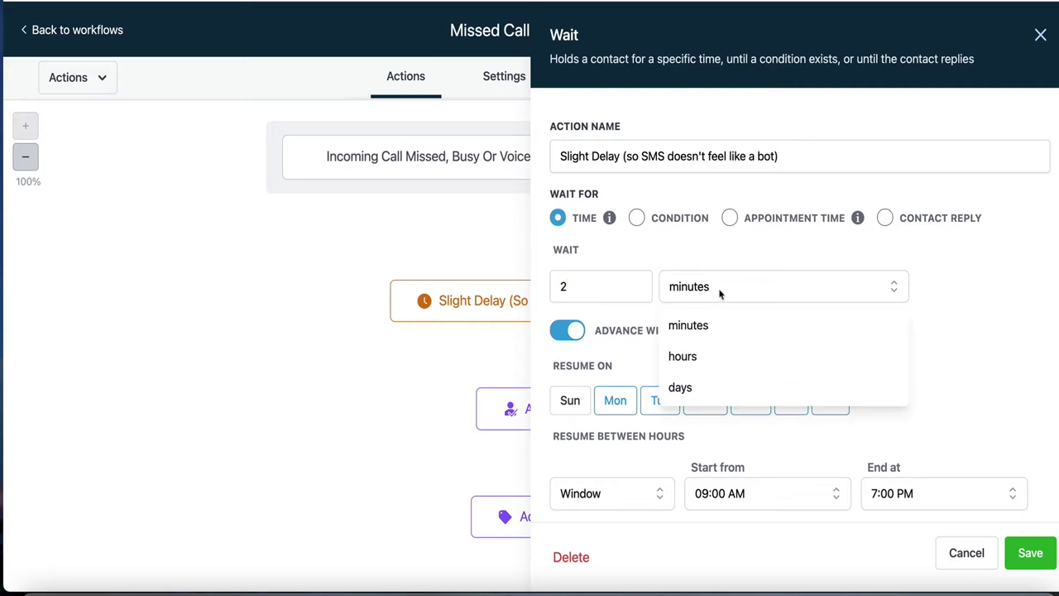
left_click(714, 241)
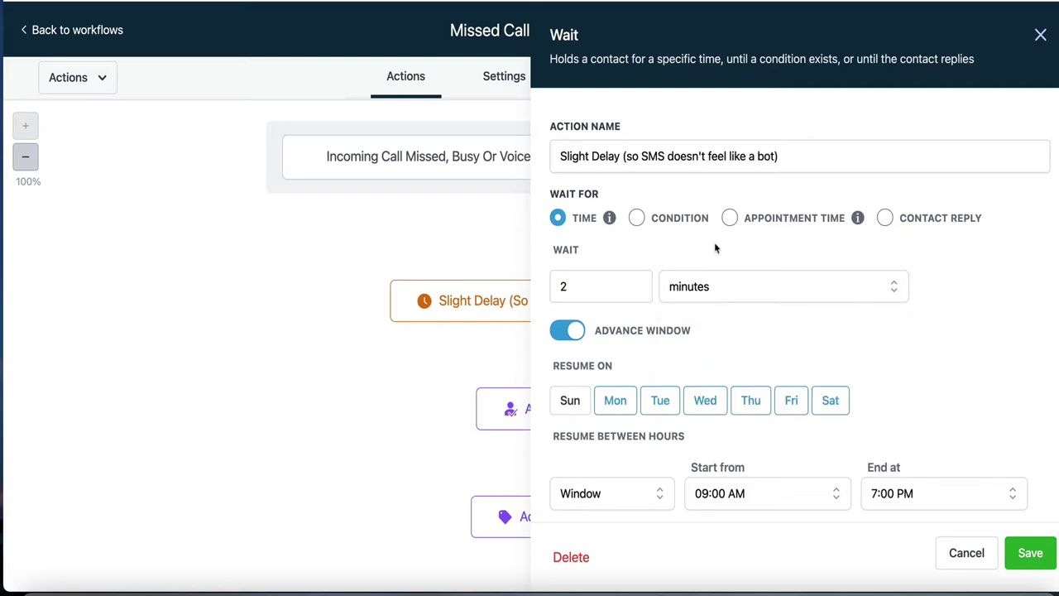
scroll(726, 350, "down", 2)
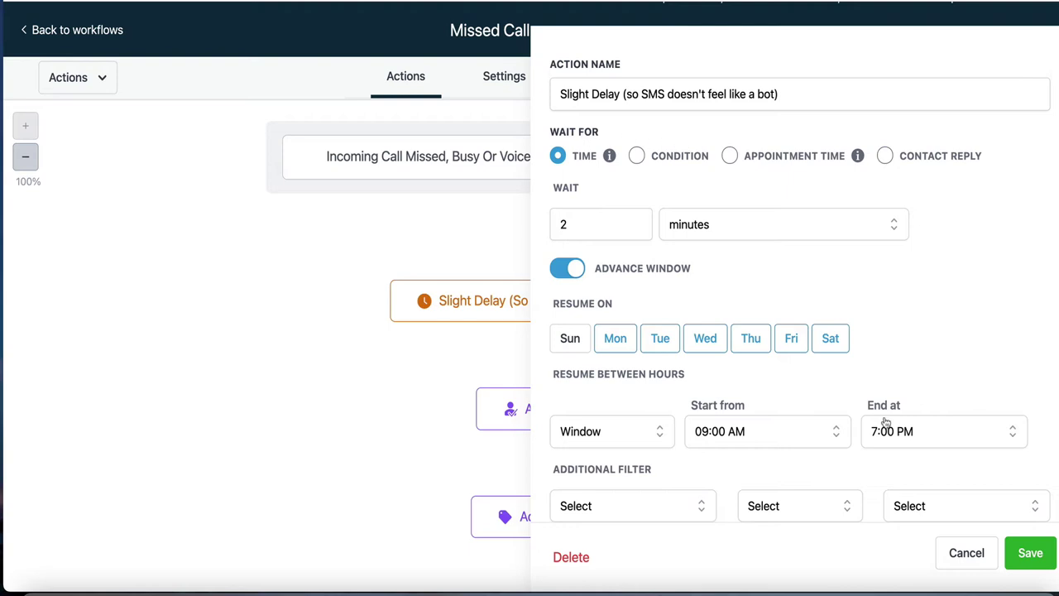
left_click(1031, 557)
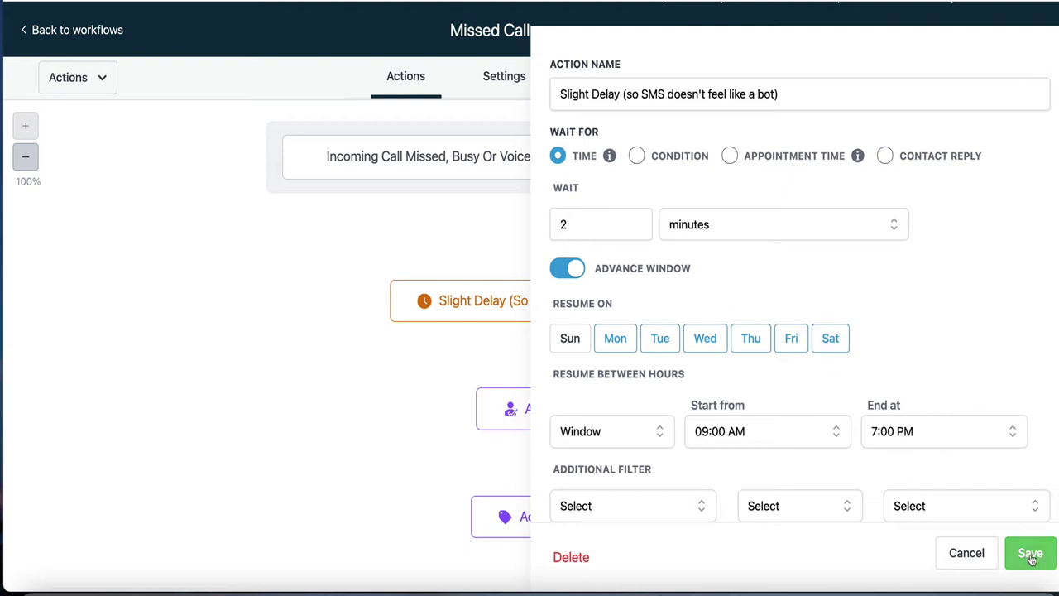
Review the workflow's sequence and browse the actions that can be inserted between Slight Delay and Assign To User.
scroll(772, 485, "down", 5)
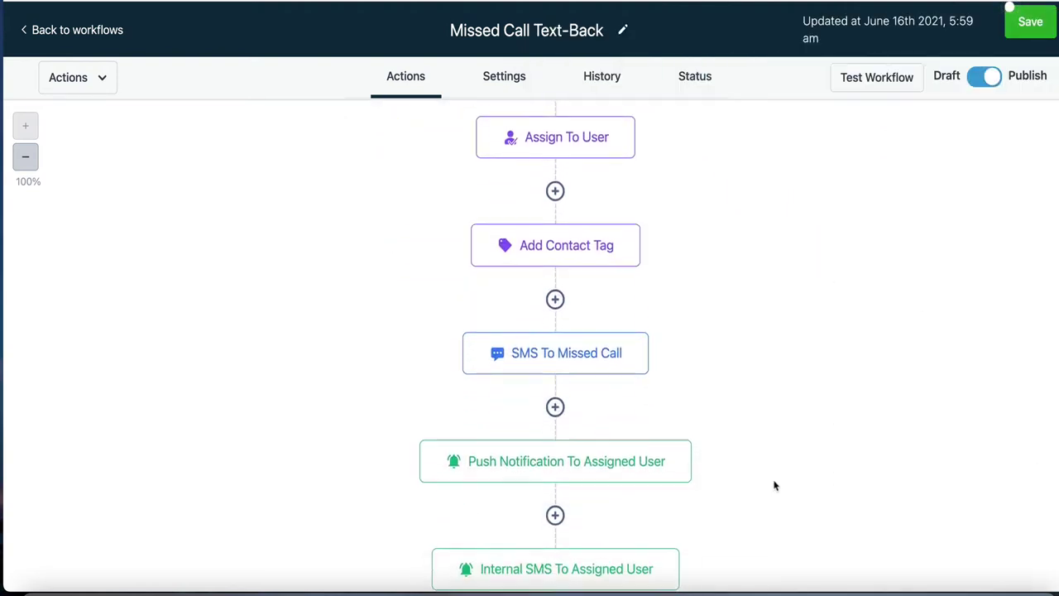
scroll(774, 486, "down", 3)
scroll(761, 455, "up", 1)
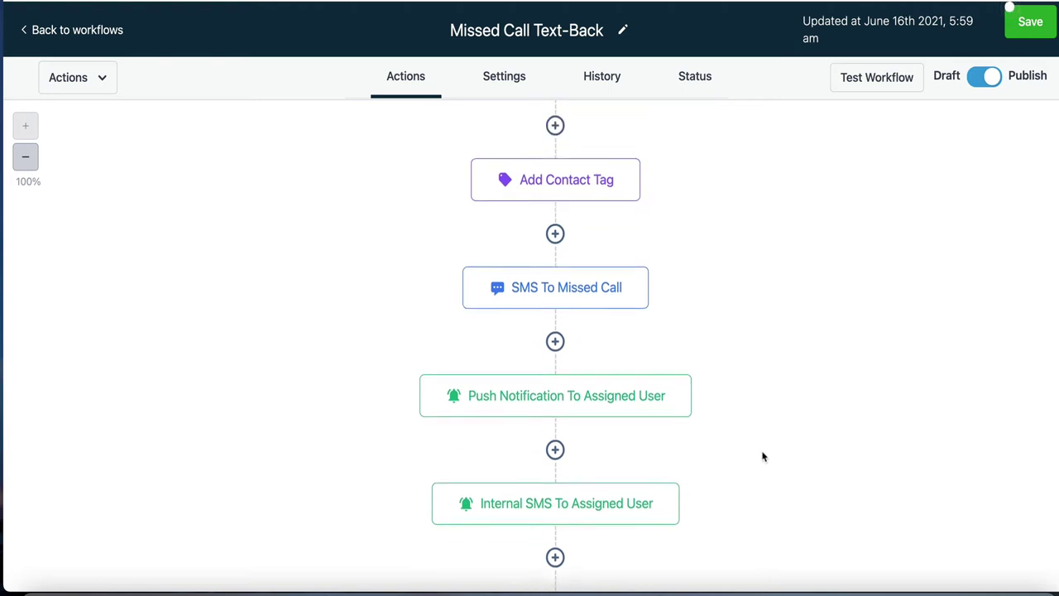
scroll(739, 334, "up", 3)
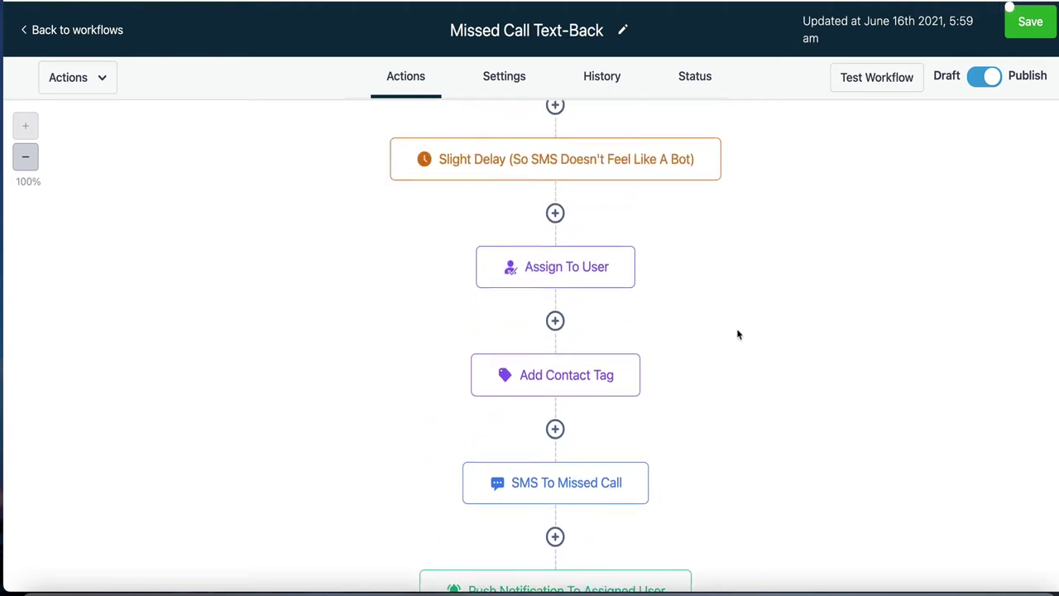
scroll(738, 334, "up", 3)
scroll(700, 263, "down", 1)
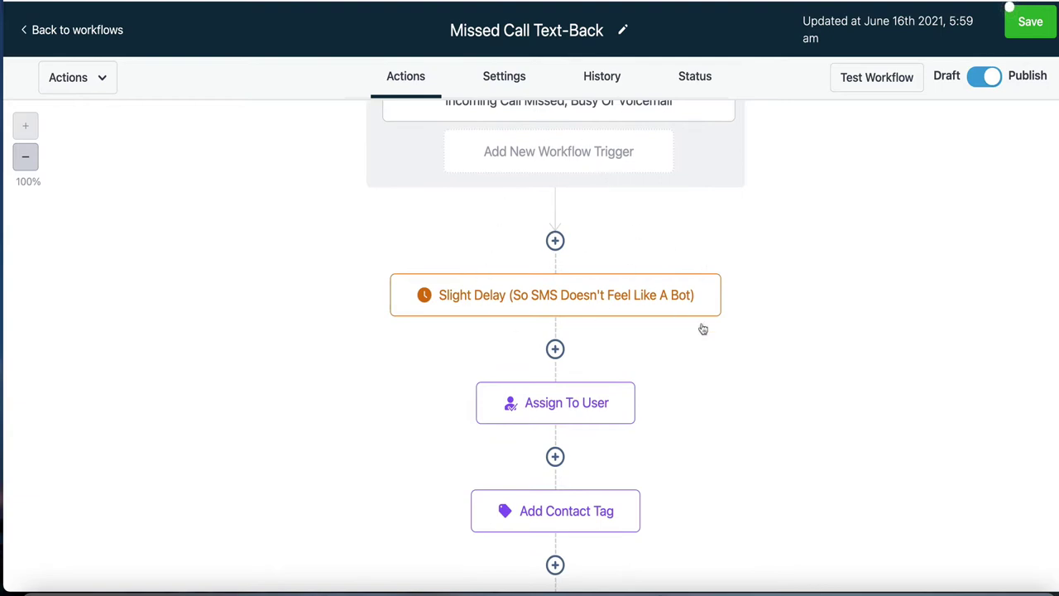
scroll(725, 392, "down", 1)
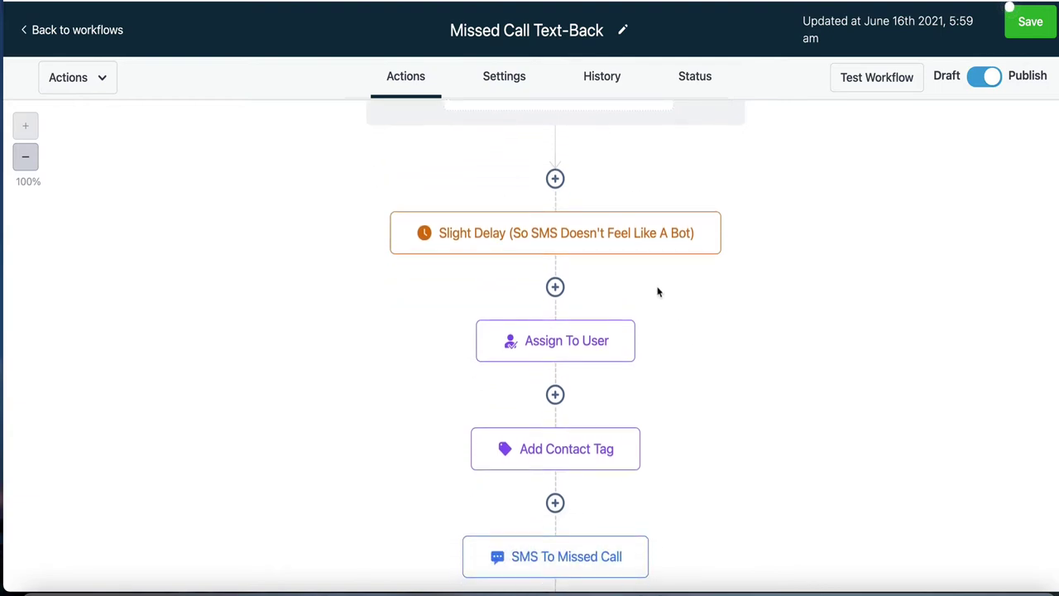
left_click(555, 288)
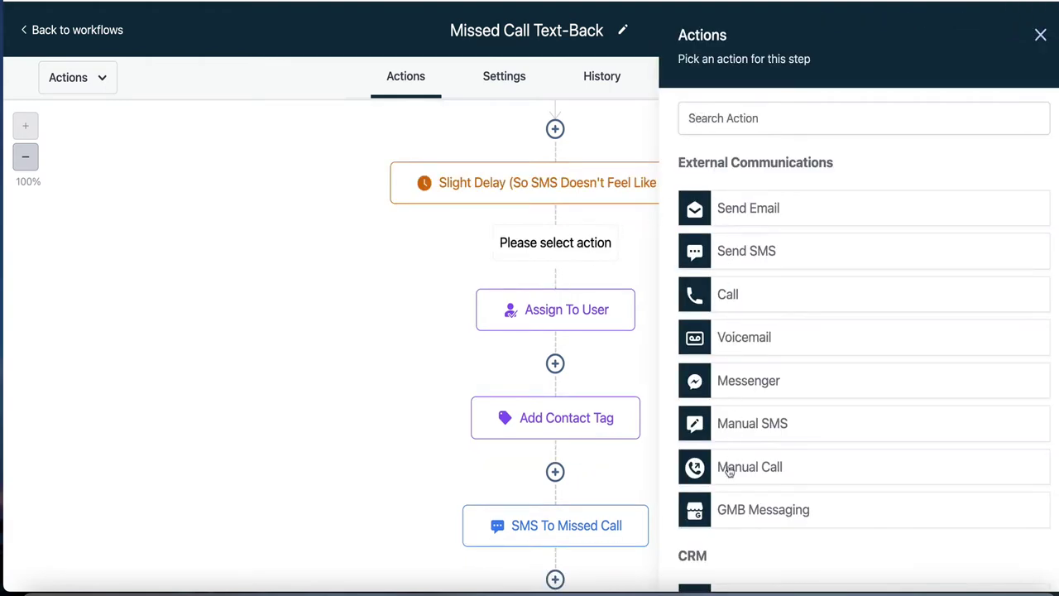
scroll(729, 470, "down", 6)
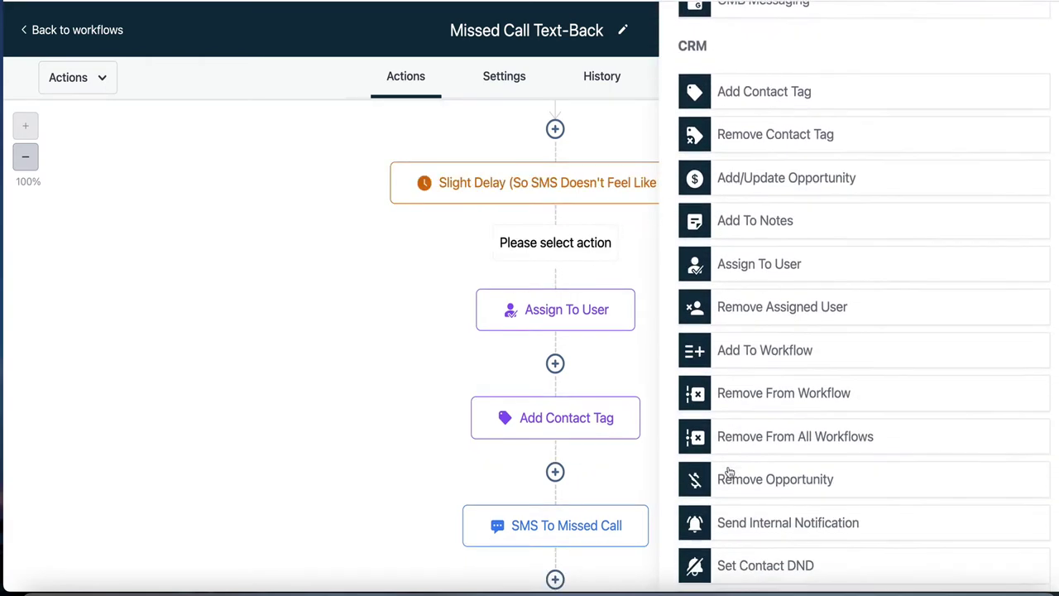
scroll(729, 470, "down", 7)
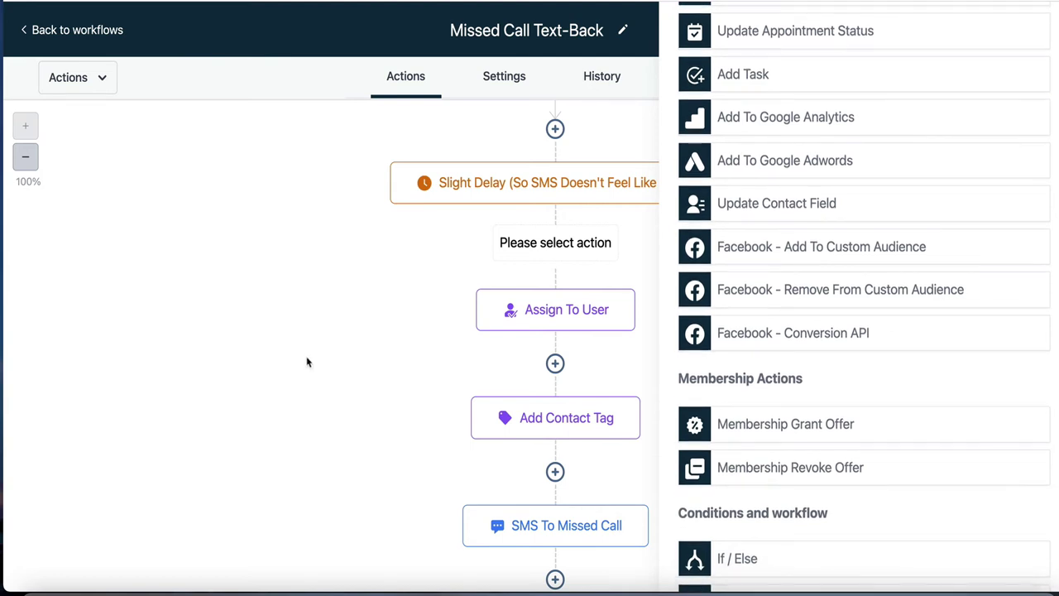
Check the users available in the Assign To User action and cancel out of its settings.
left_click(605, 305)
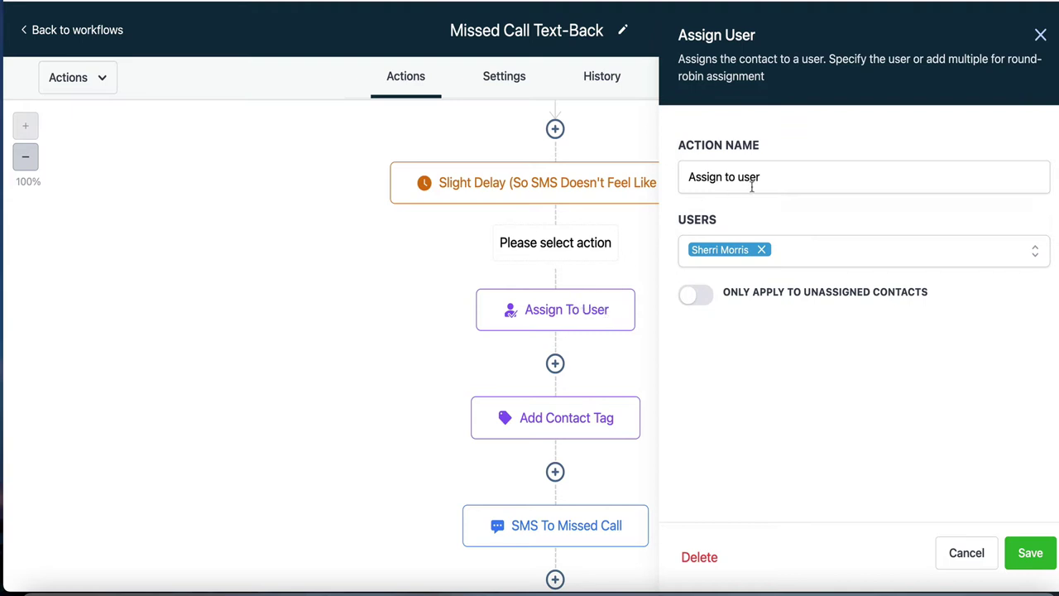
left_click(872, 261)
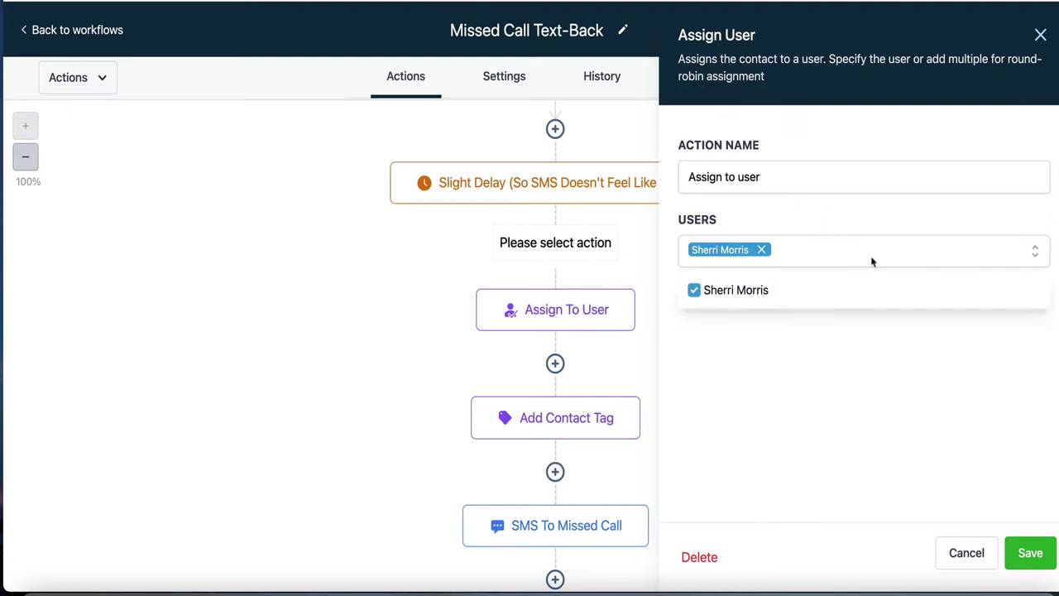
left_click(871, 262)
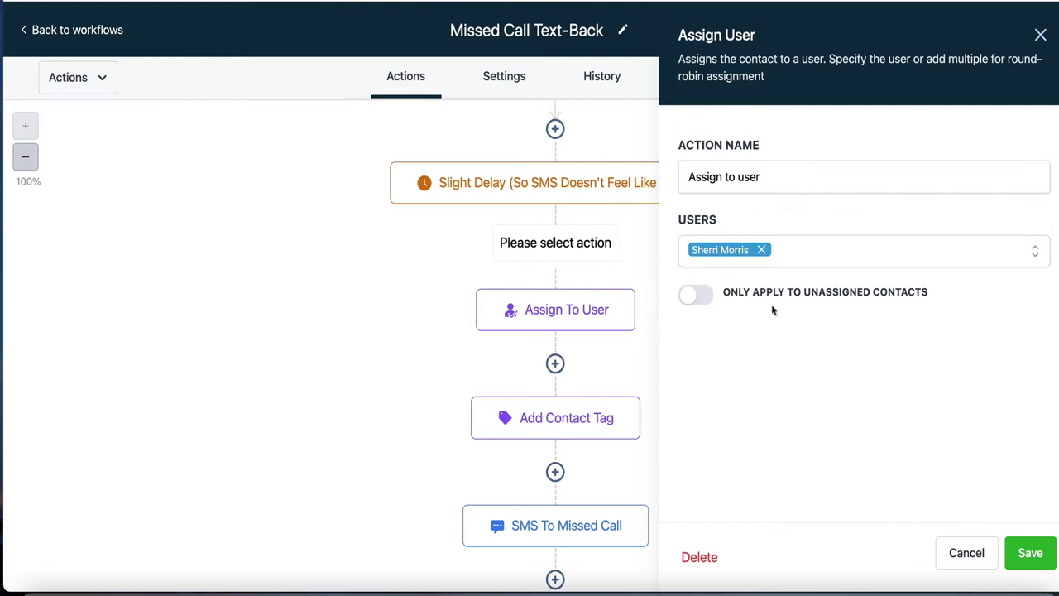
left_click(980, 565)
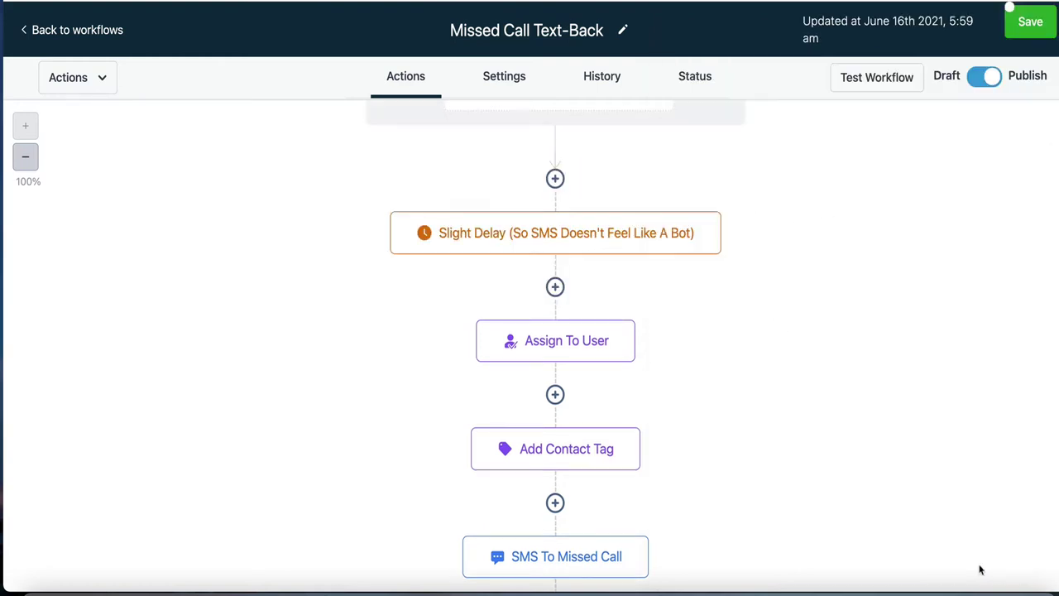
Check the tag applied by the Add Contact Tag action and cancel out of its settings.
scroll(761, 459, "down", 2)
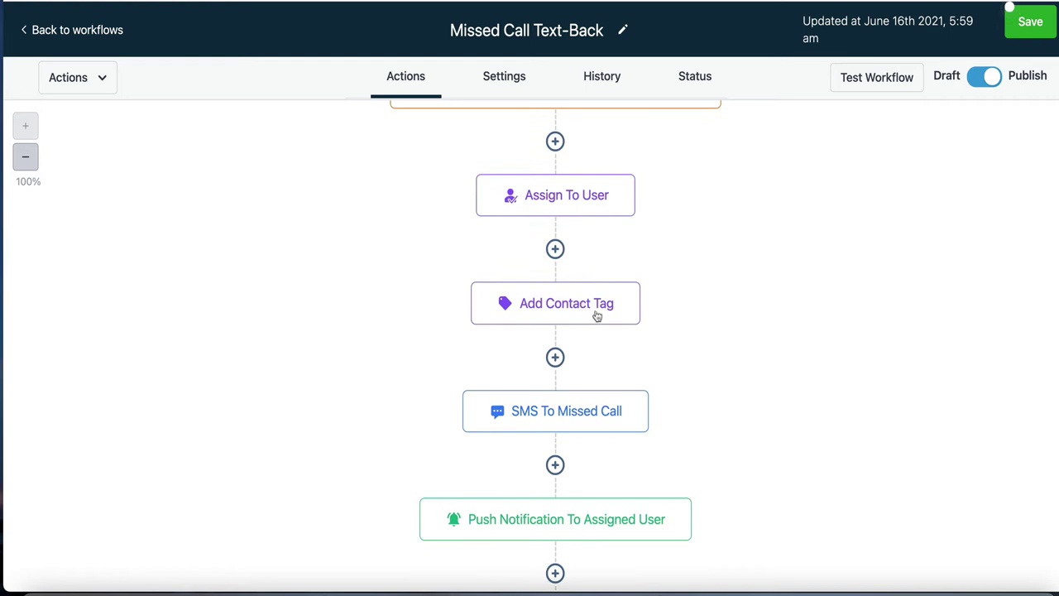
scroll(692, 307, "up", 1)
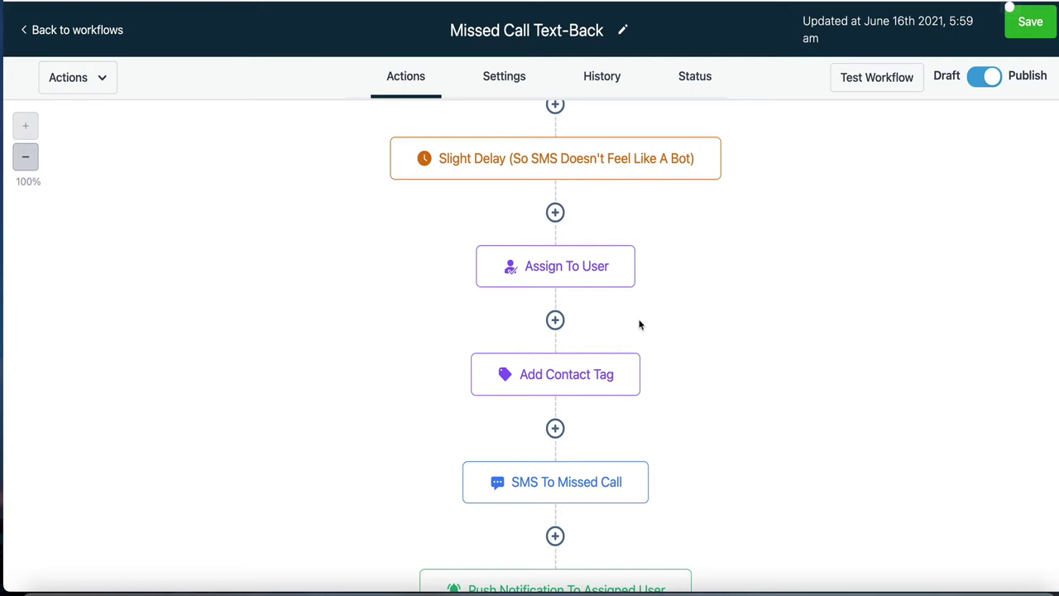
left_click(601, 374)
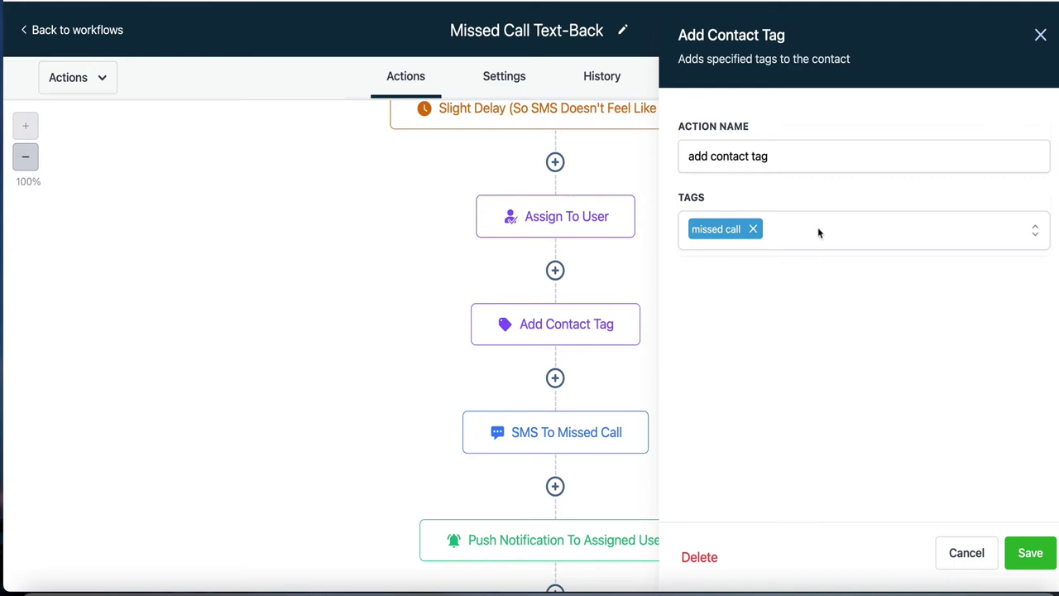
left_click(963, 552)
Add a comma after "Hey there" in the SMS To Missed Call message and save the action.
scroll(756, 466, "down", 5)
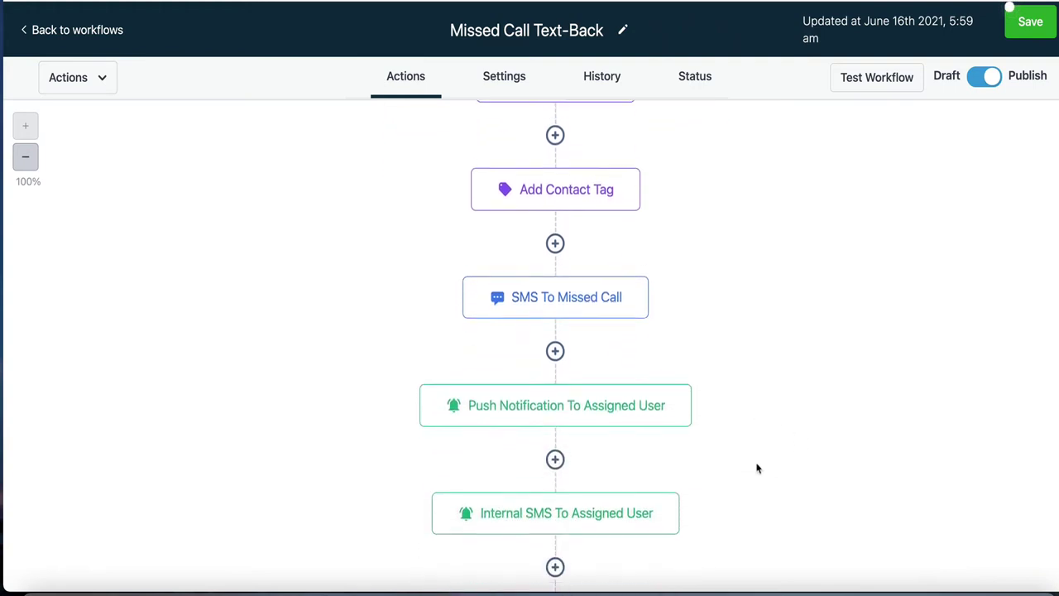
left_click(610, 286)
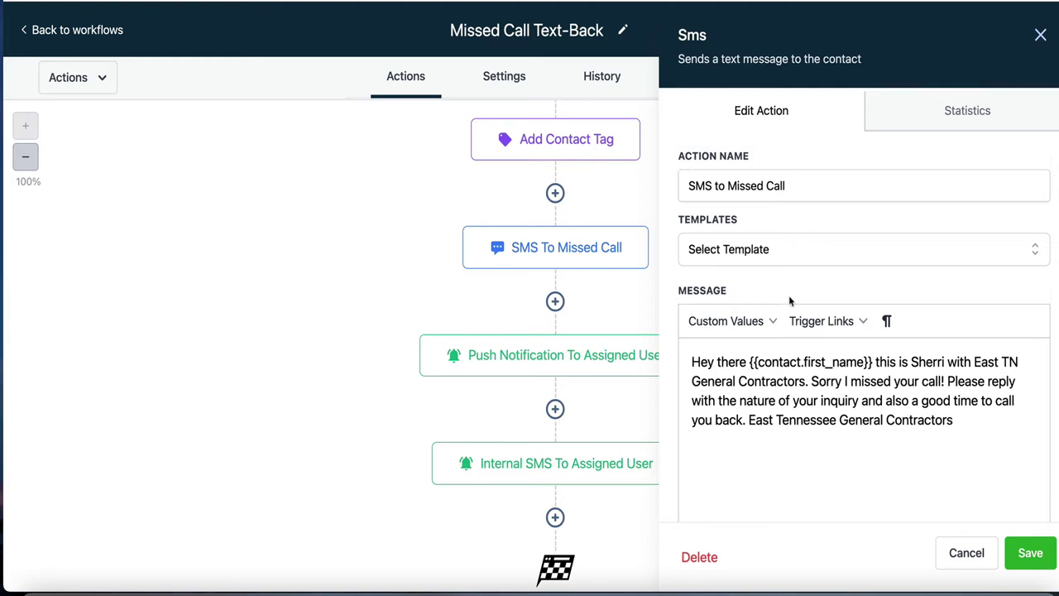
scroll(786, 392, "down", 2)
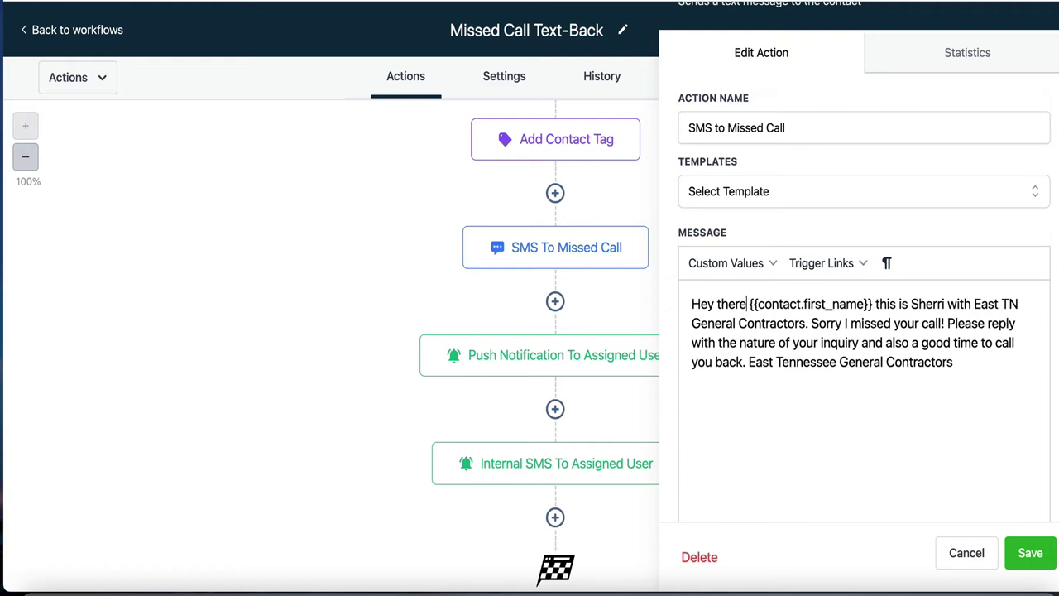
type(",")
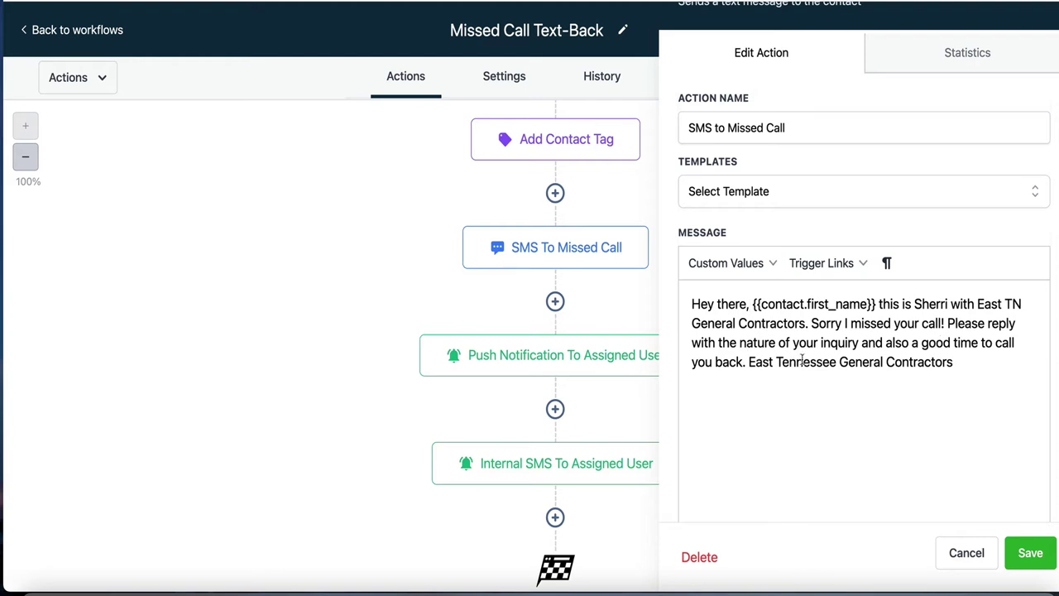
scroll(889, 384, "down", 1)
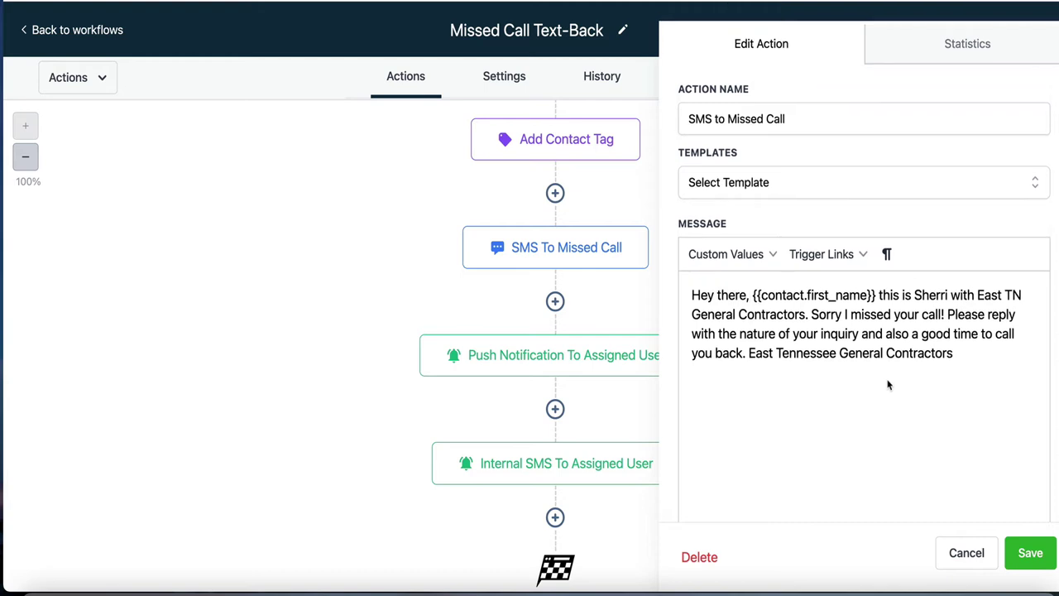
scroll(888, 384, "up", 2)
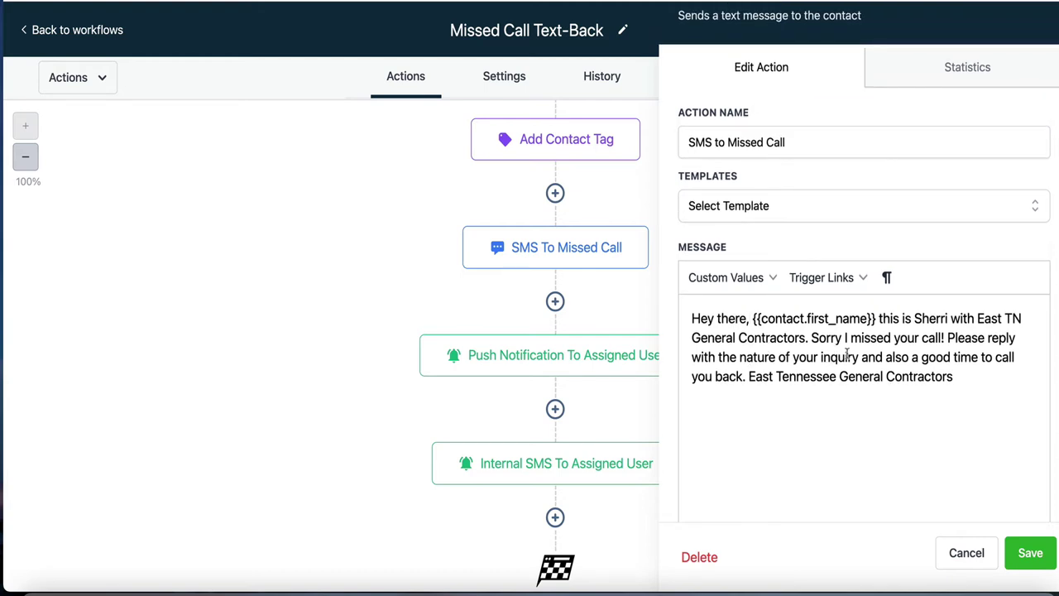
left_click(1026, 553)
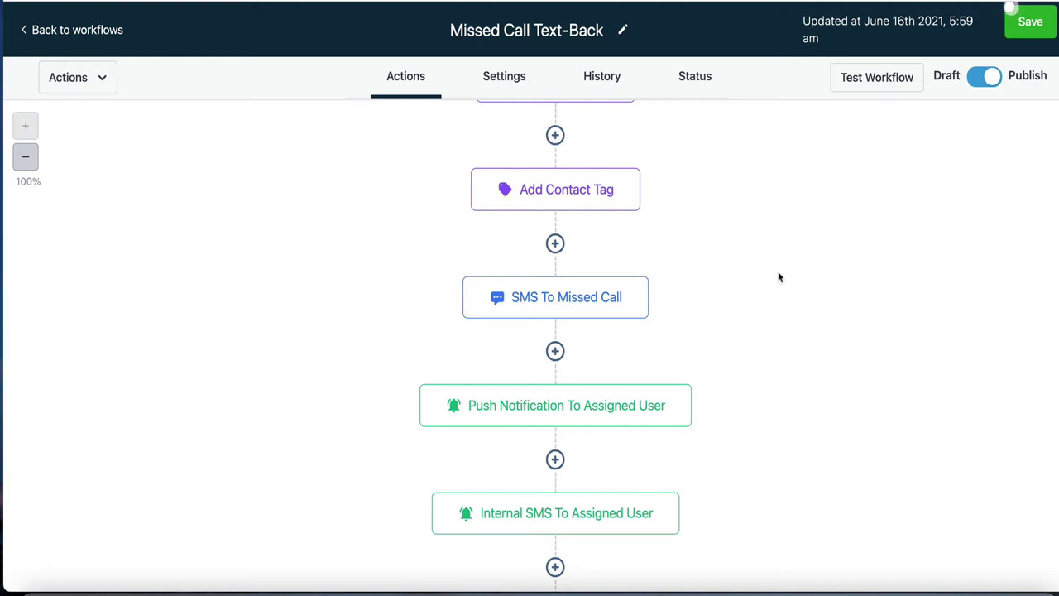
Review the title and message of the Push Notification To Assigned User action and cancel out of its settings.
scroll(778, 277, "down", 1)
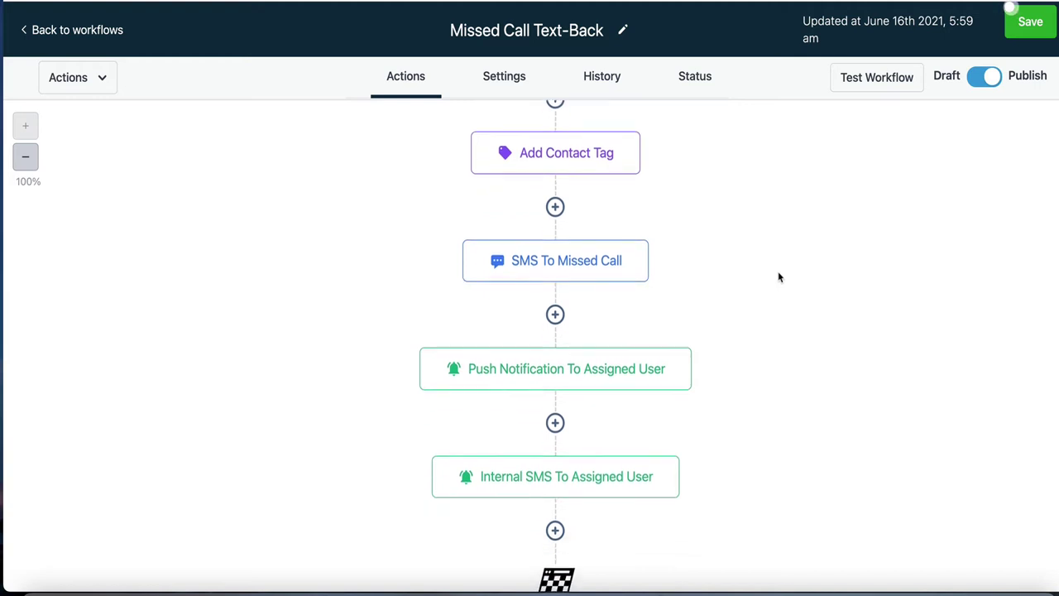
scroll(778, 277, "up", 2)
scroll(778, 278, "down", 2)
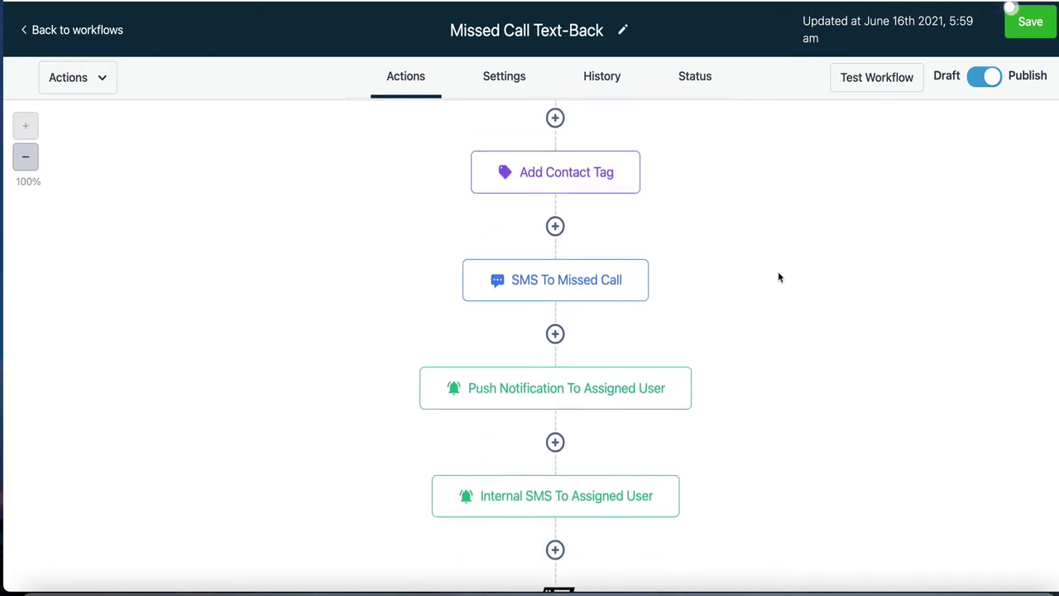
scroll(779, 277, "up", 1)
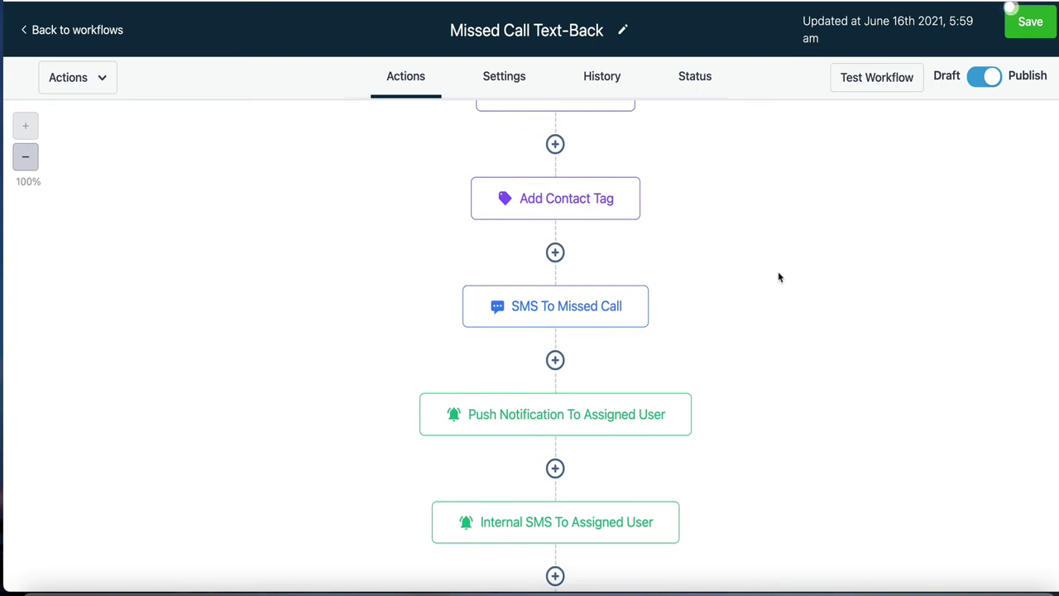
scroll(778, 277, "down", 1)
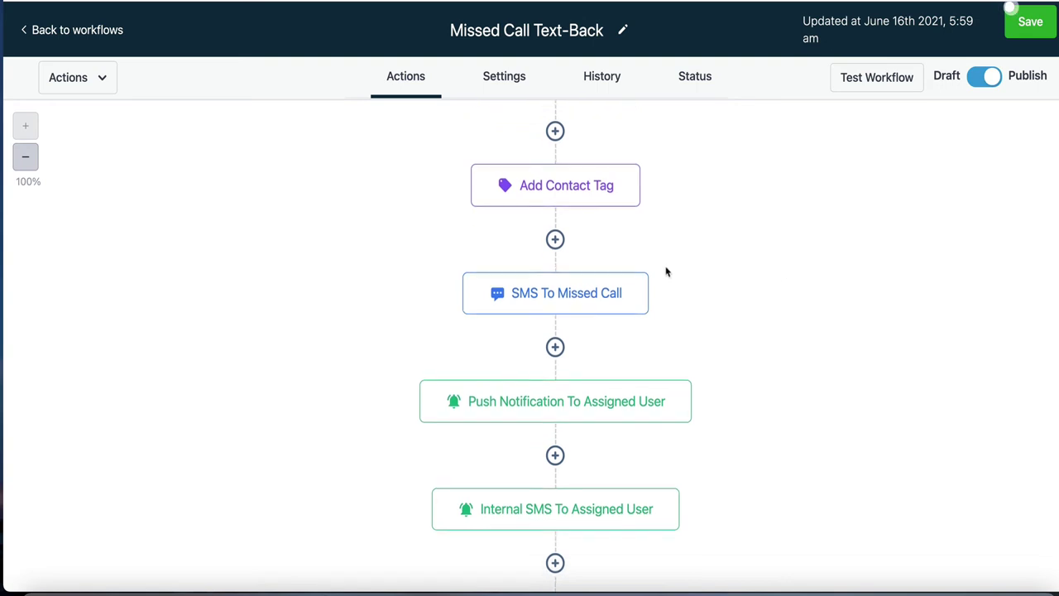
scroll(718, 300, "down", 2)
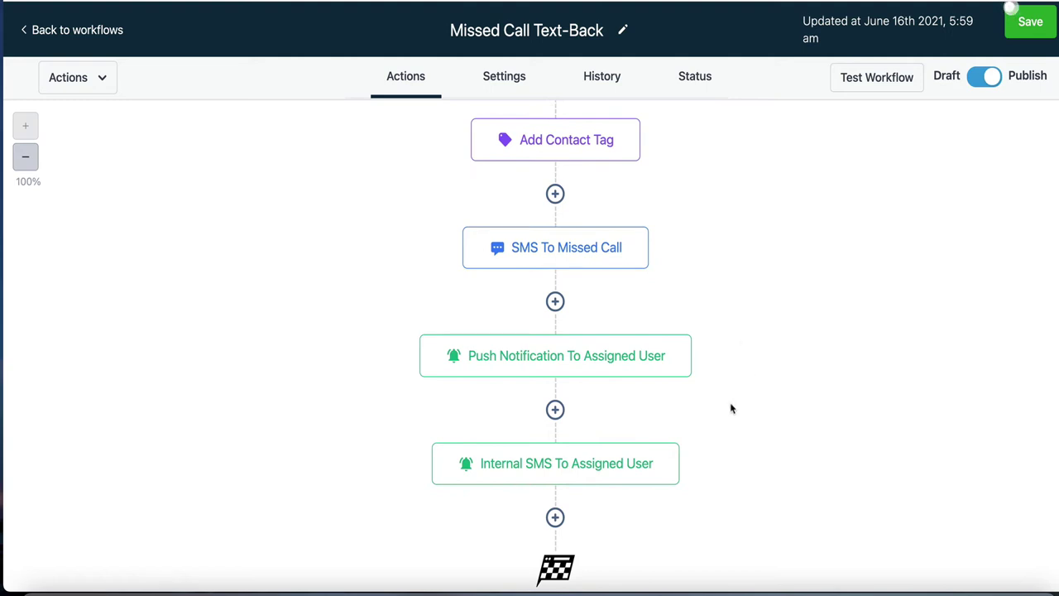
left_click(614, 370)
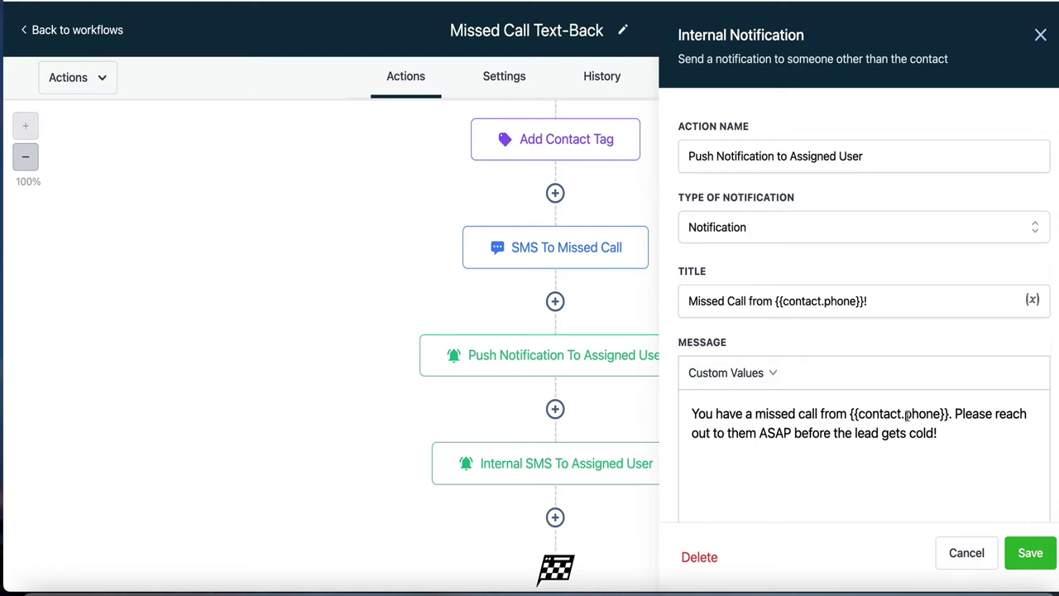
left_click(966, 553)
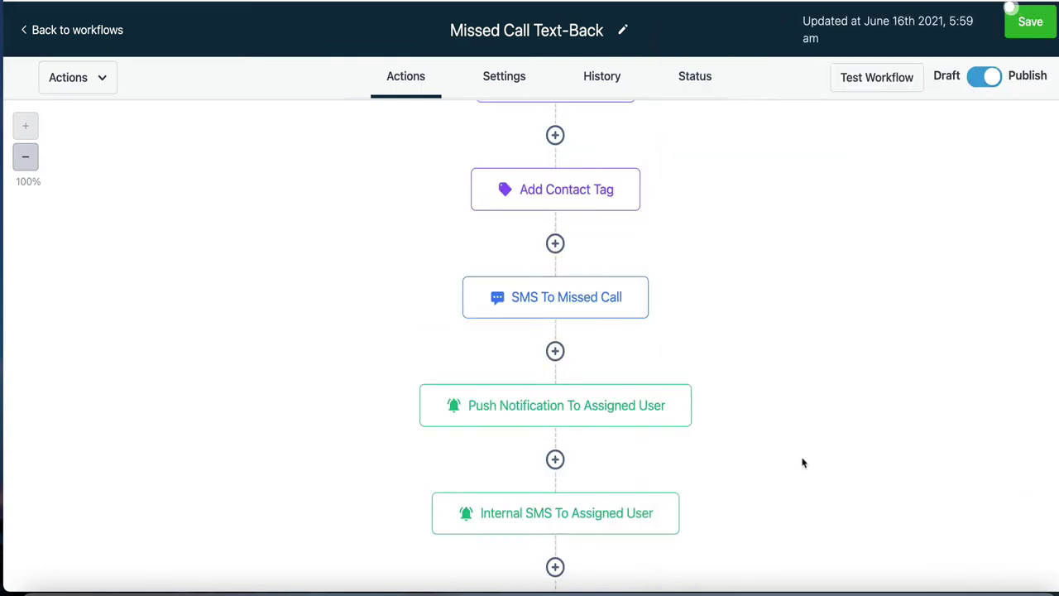
Open the Internal SMS To Assigned User action, check its recipient options and select Assigned User as the user type.
scroll(801, 460, "down", 1)
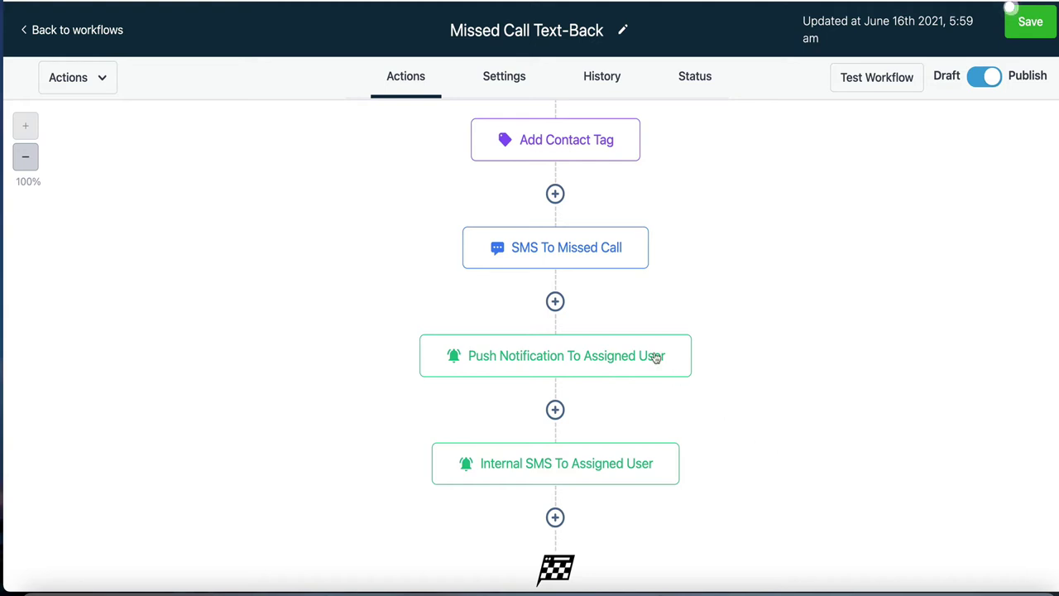
left_click(593, 465)
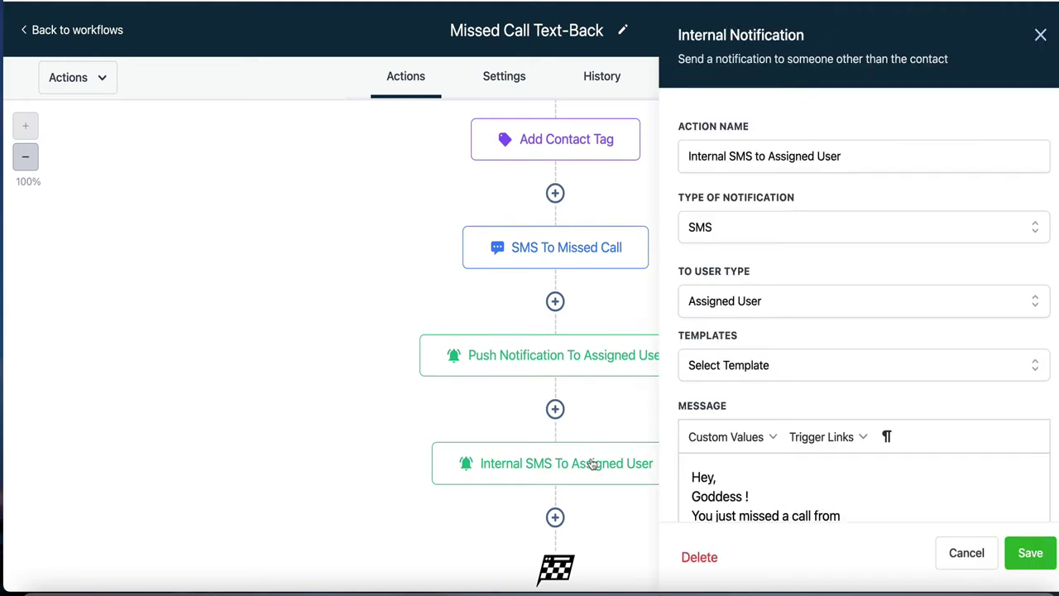
left_click(771, 305)
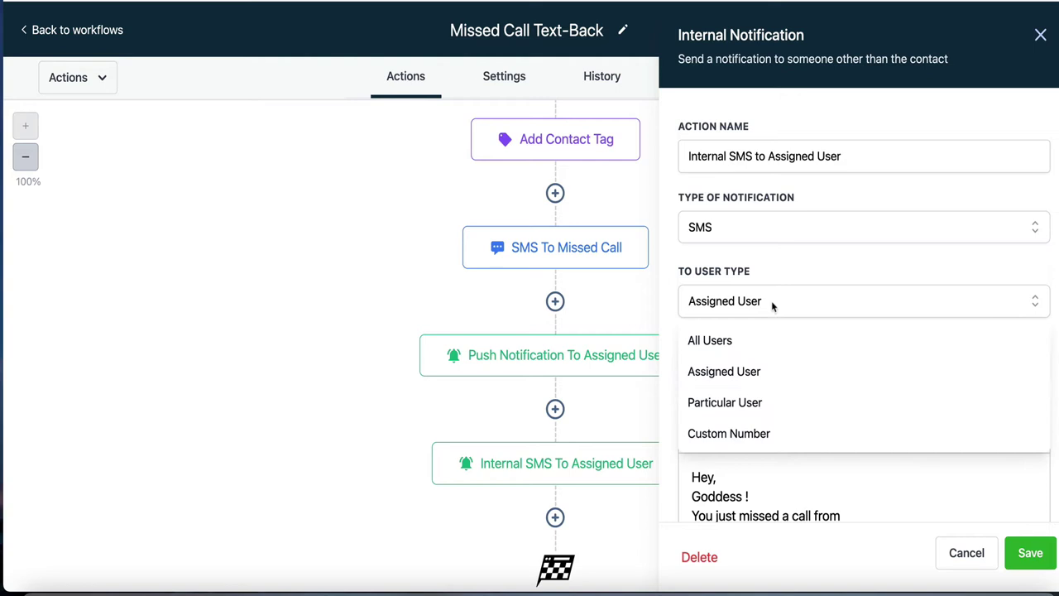
left_click(759, 372)
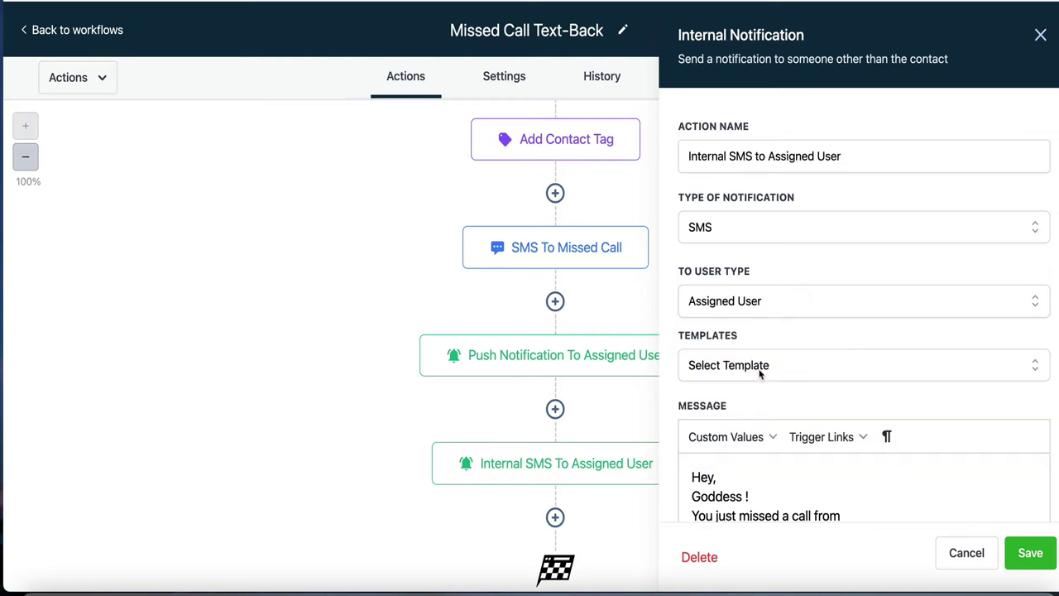
left_click(764, 313)
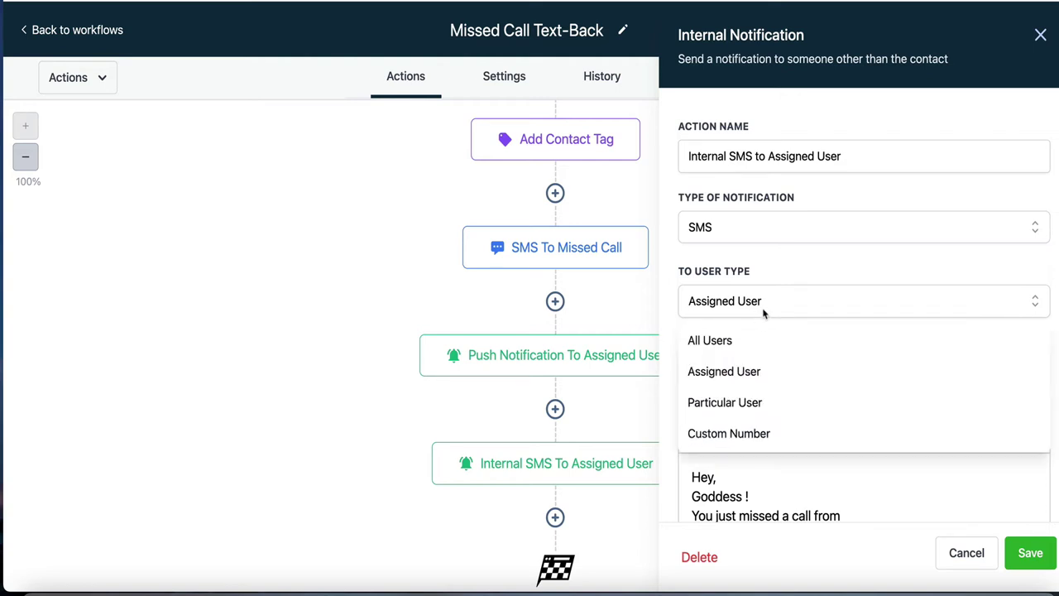
left_click(755, 372)
scroll(571, 232, "up", 3)
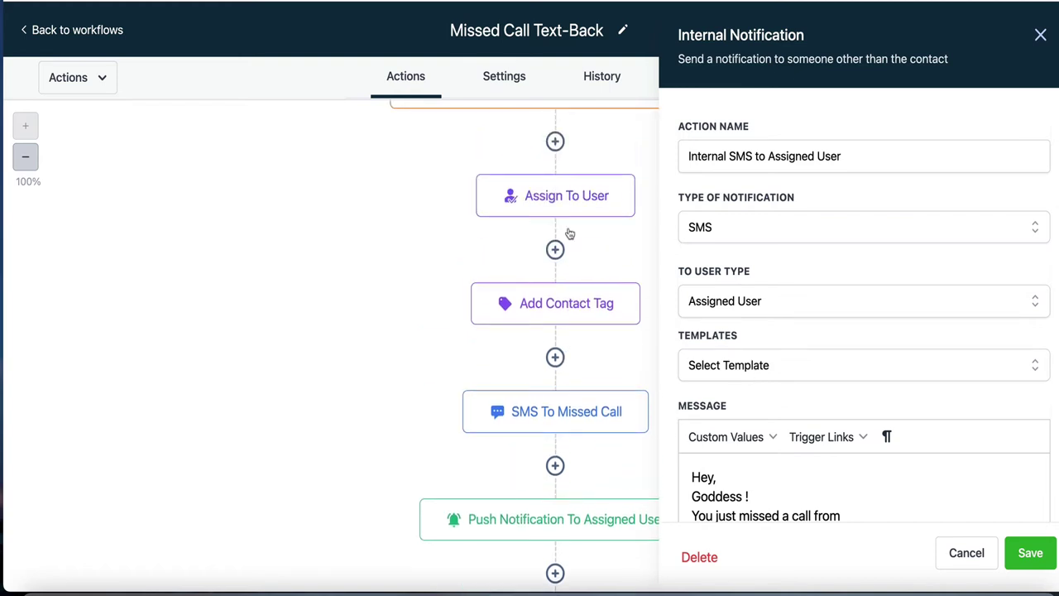
Remove the line breaks around "Goddess !" in the internal SMS message, then save the action and the workflow.
scroll(788, 254, "down", 3)
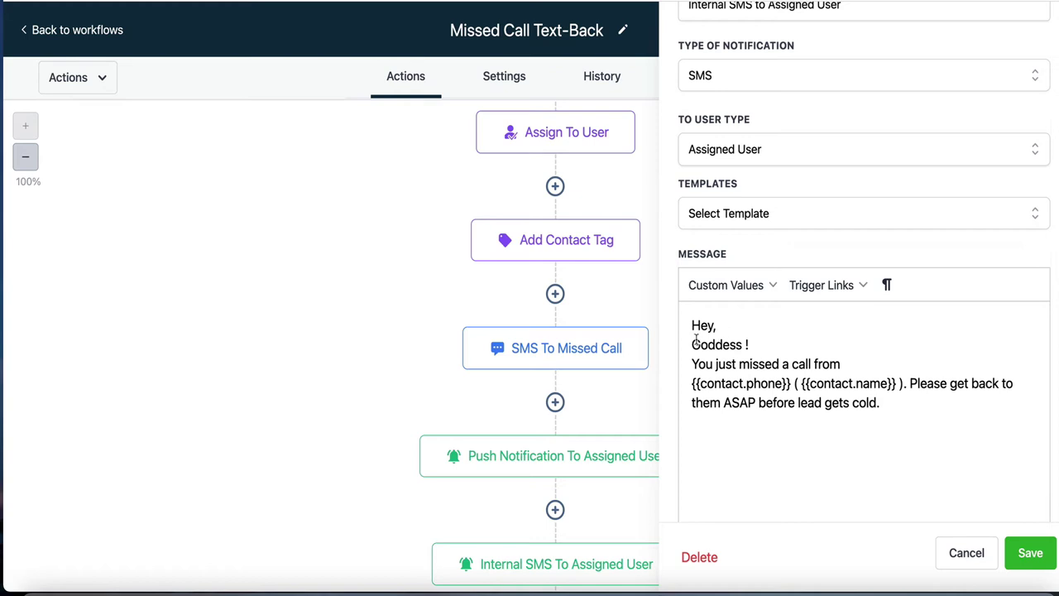
key("BackSpace")
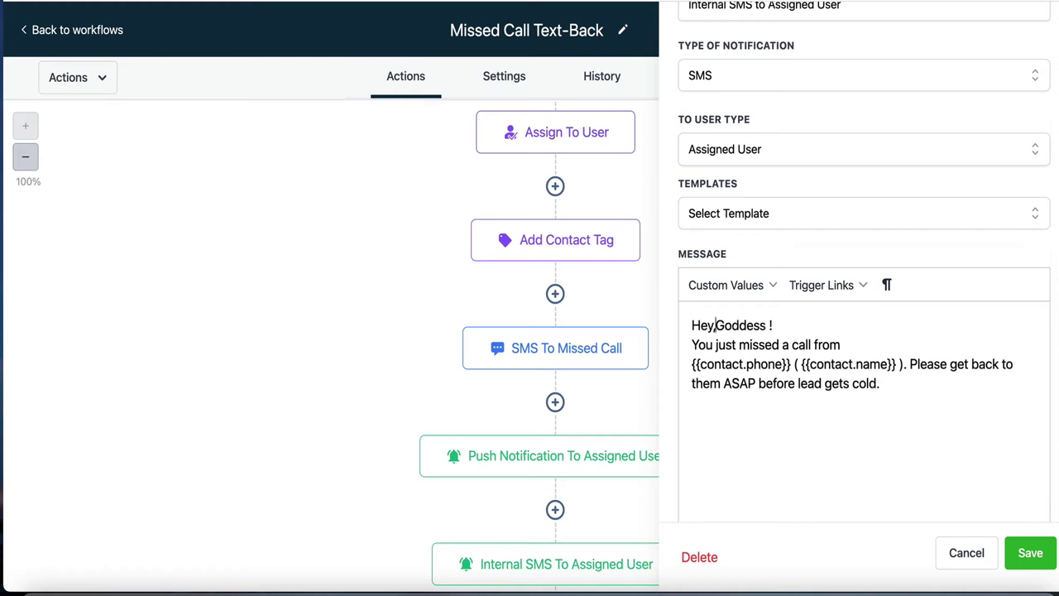
left_click(692, 344)
key("BackSpace")
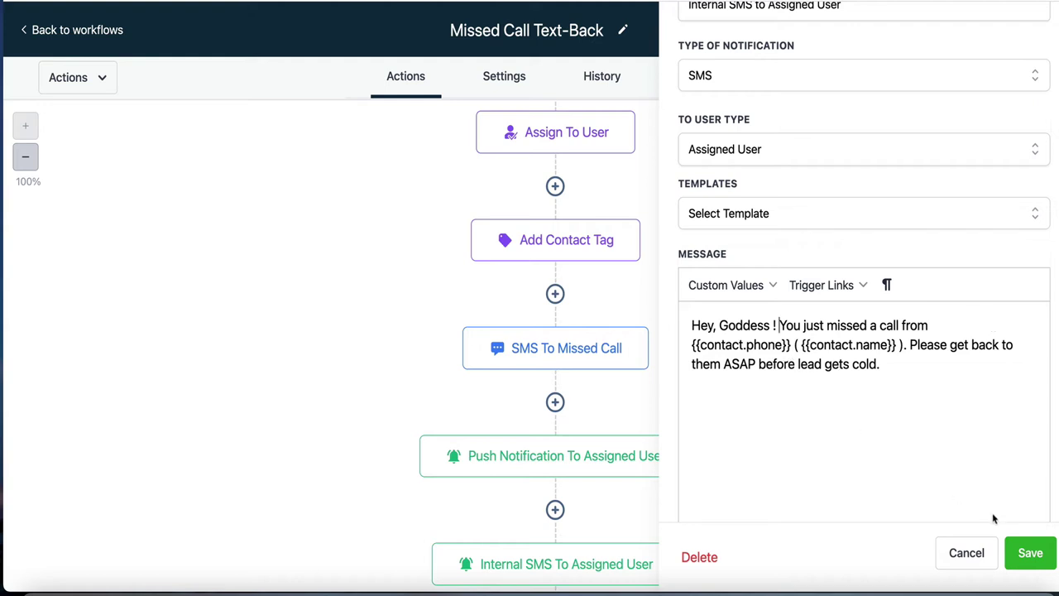
left_click(1039, 558)
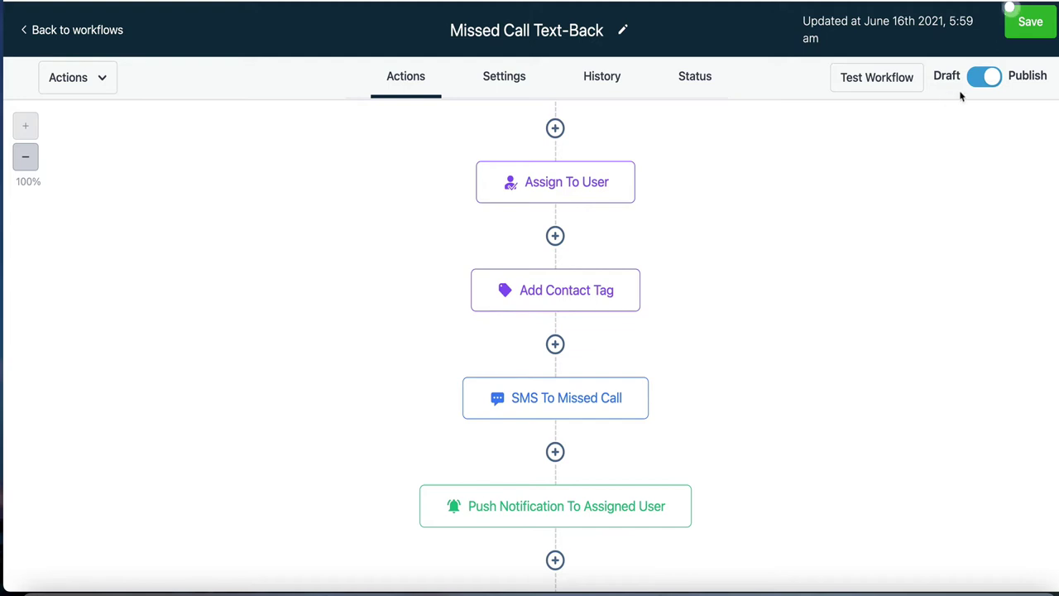
left_click(1029, 23)
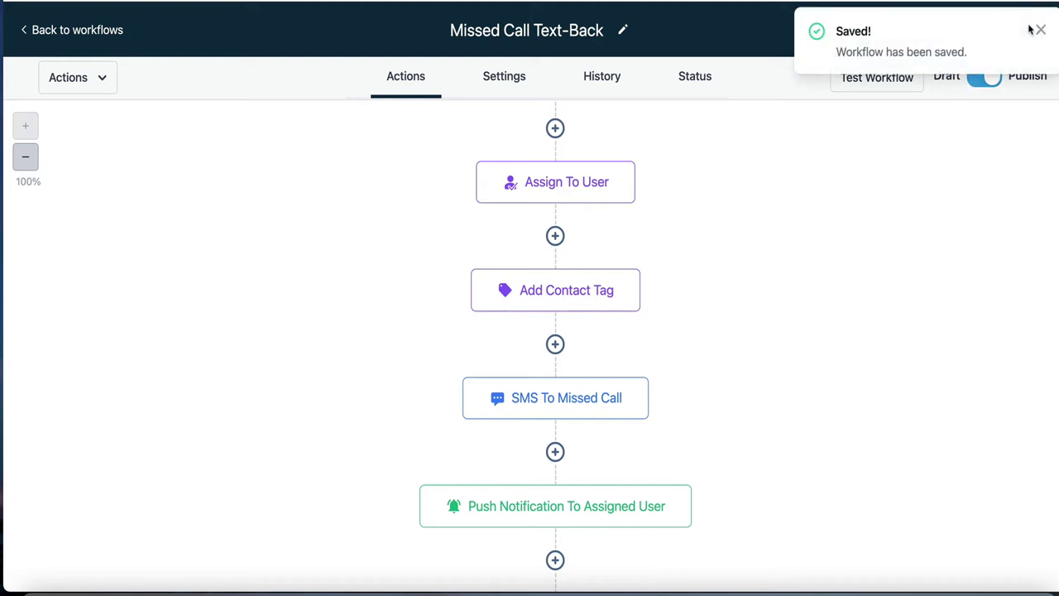
Enable Allow Multiple in the workflow's general settings and save the workflow.
left_click(513, 80)
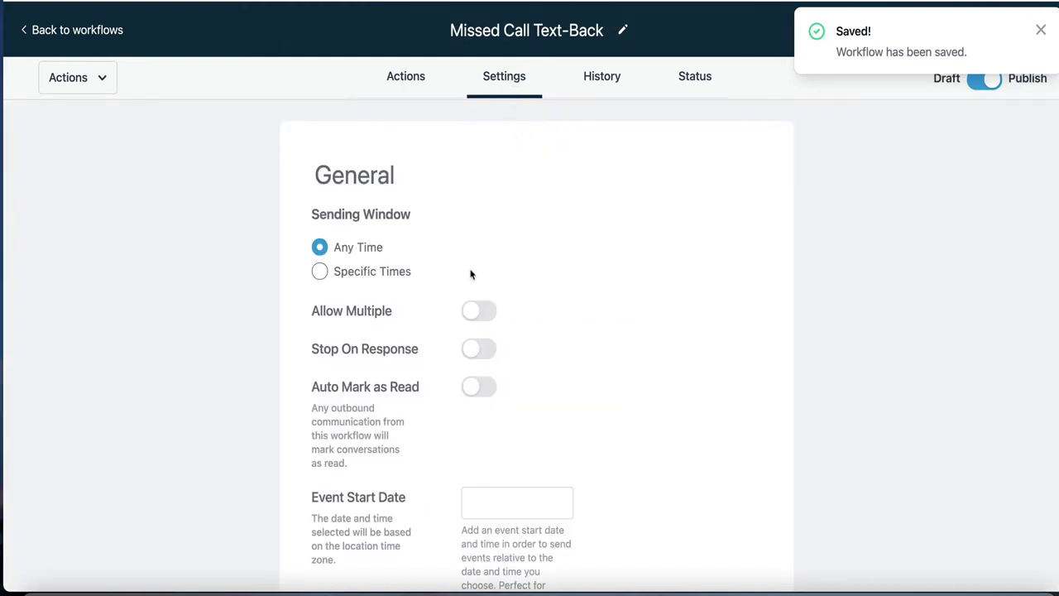
left_click(477, 310)
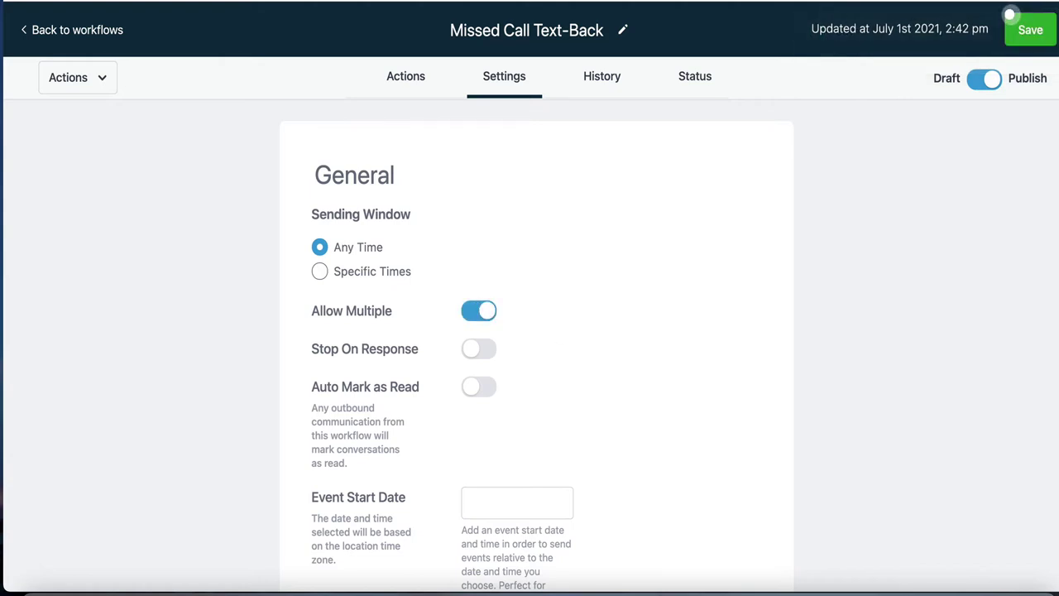
left_click(1026, 31)
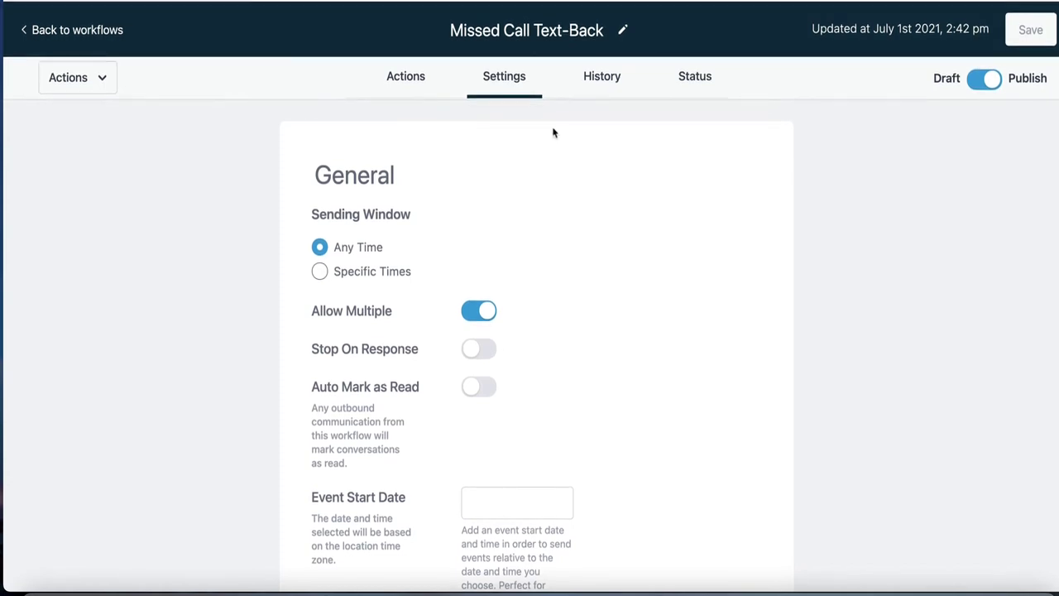
Review the workflow's history of executed actions, statuses and execution times in the action logs.
left_click(595, 80)
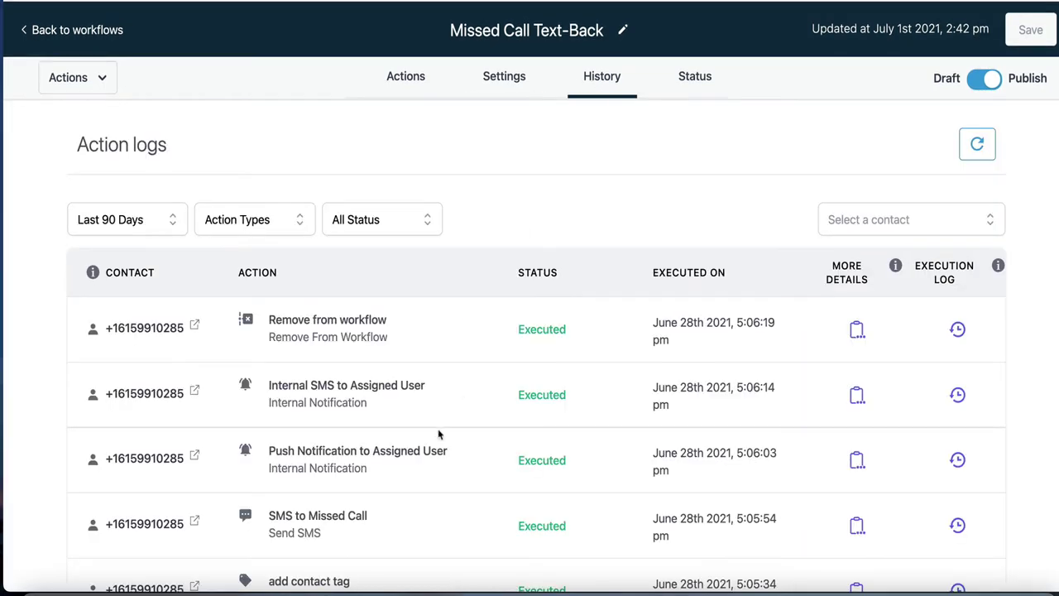
scroll(436, 443, "down", 2)
scroll(436, 446, "down", 3)
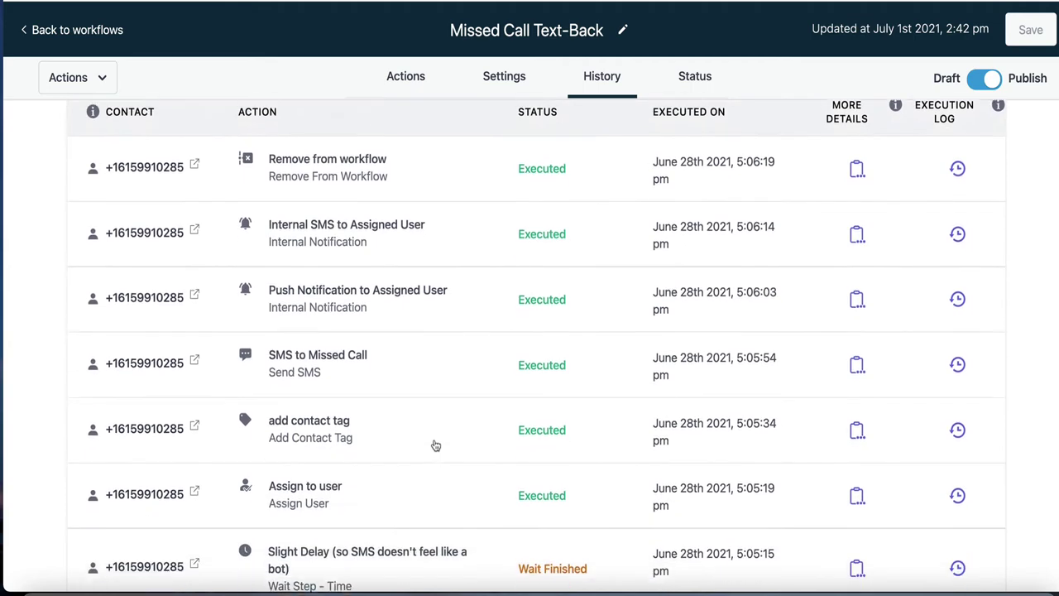
scroll(437, 446, "down", 1)
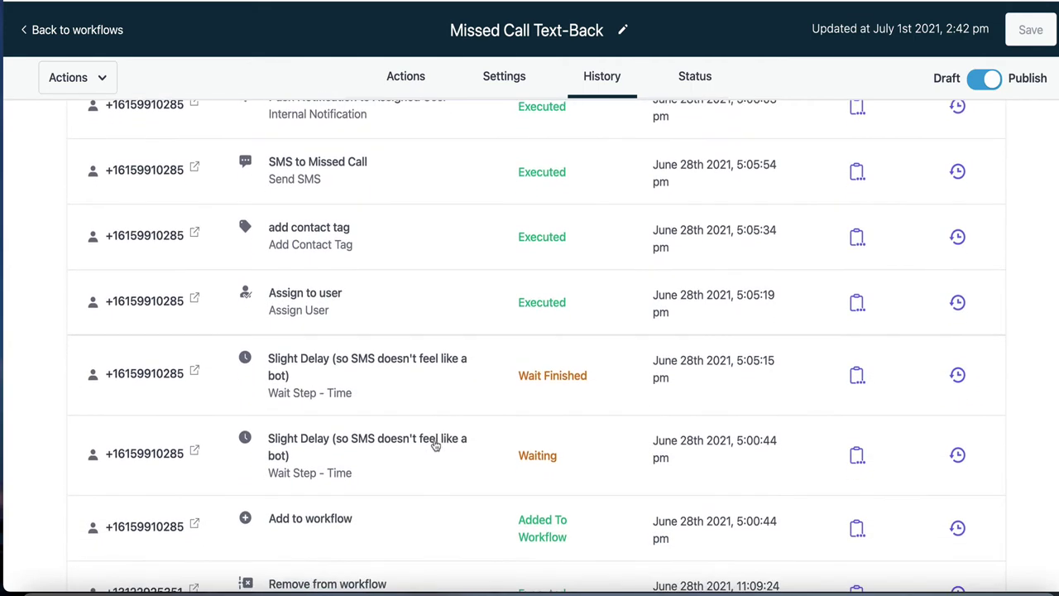
scroll(489, 497, "down", 1)
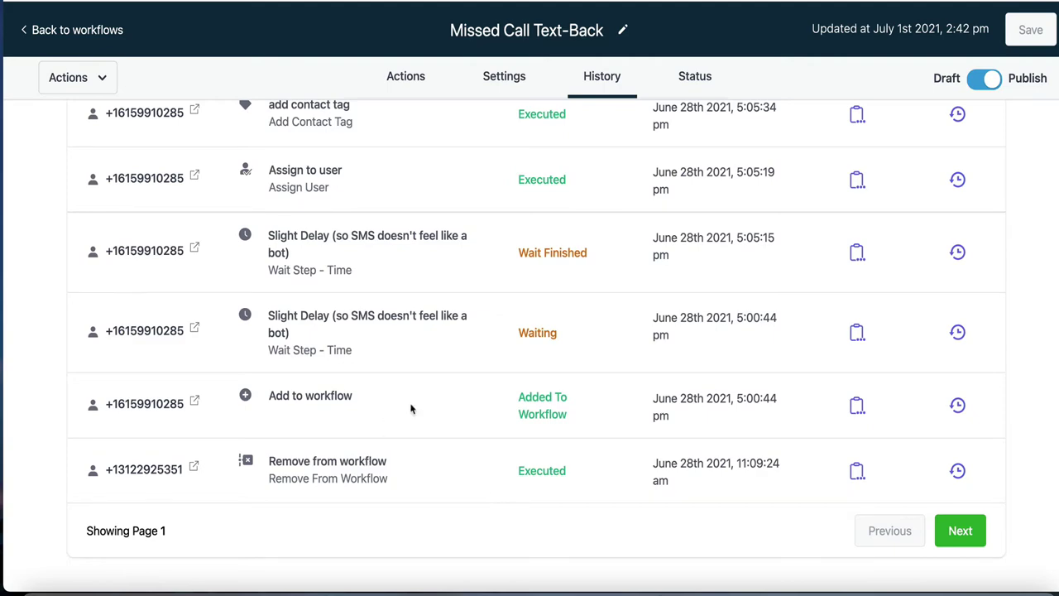
Check the current status of the contacts in the Missed Call Text-Back workflow and return to the workflows list.
scroll(480, 378, "up", 4)
scroll(478, 379, "up", 2)
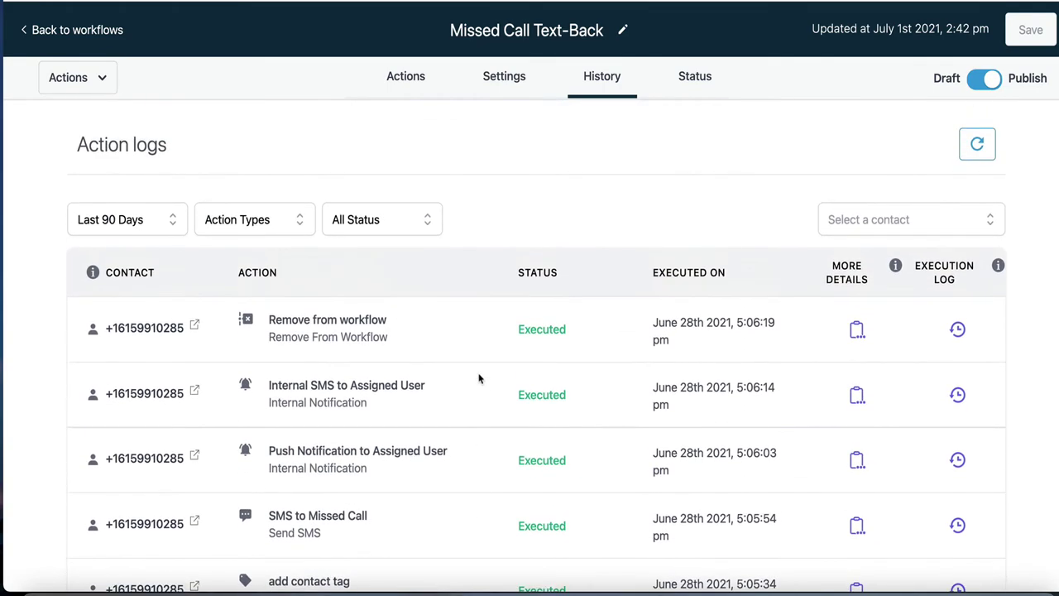
left_click(699, 83)
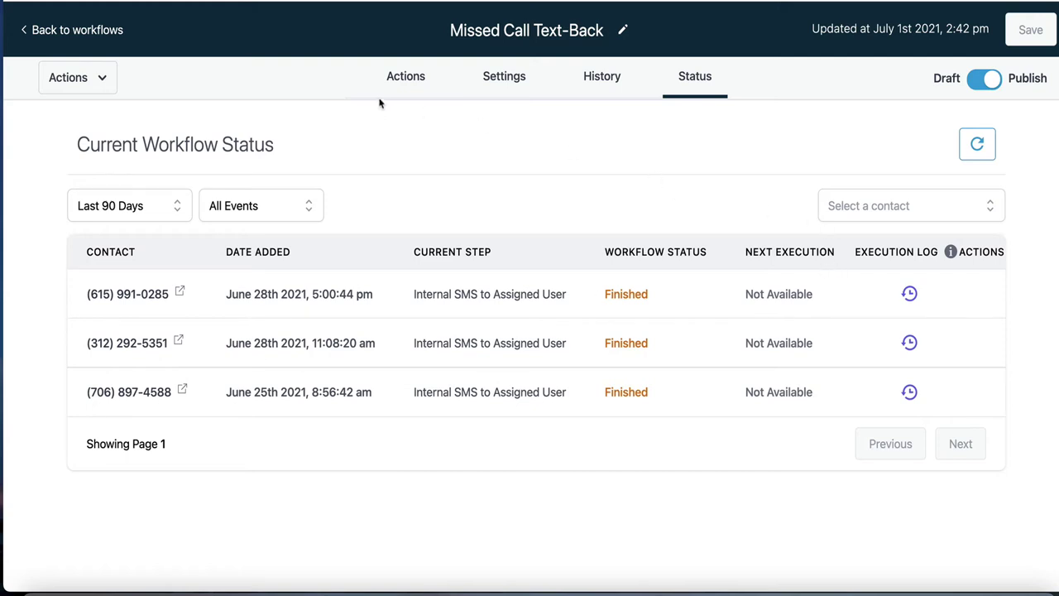
left_click(405, 76)
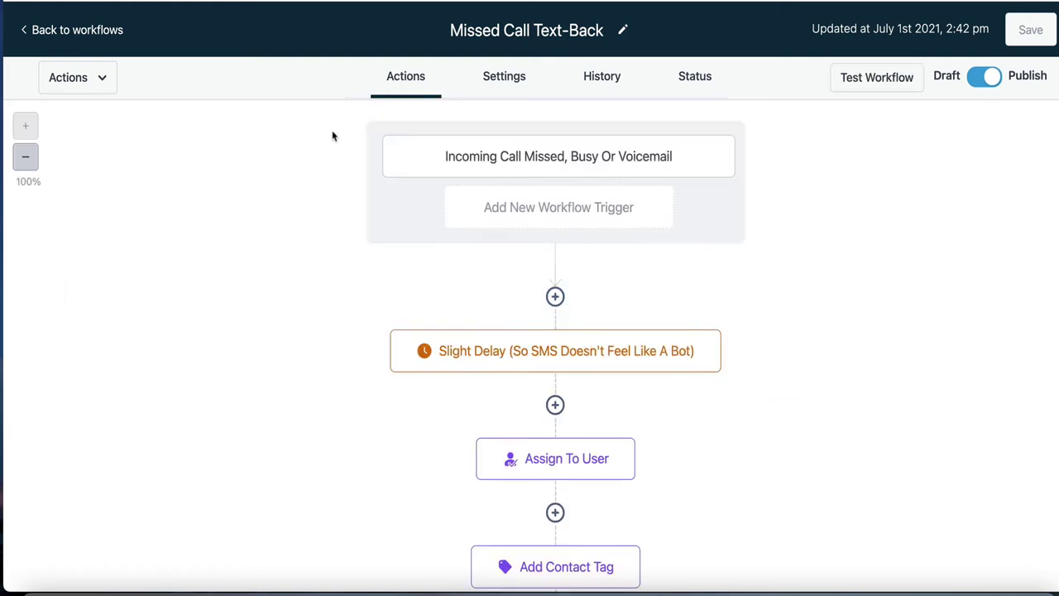
left_click(36, 31)
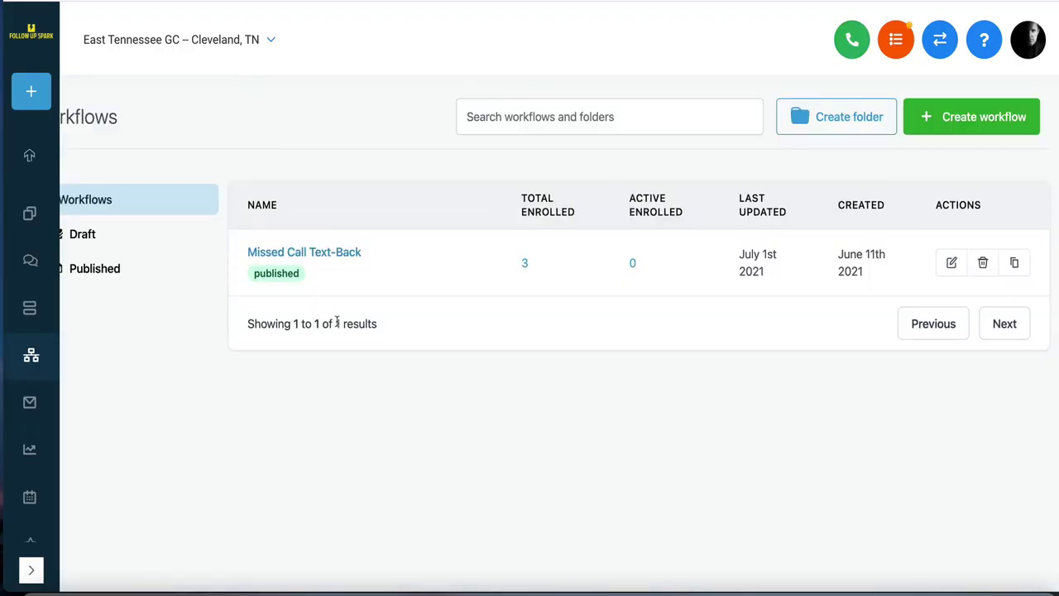
Start creating a workflow and examine the available templates, including campaign import, starting from scratch and the recipes.
left_click(833, 129)
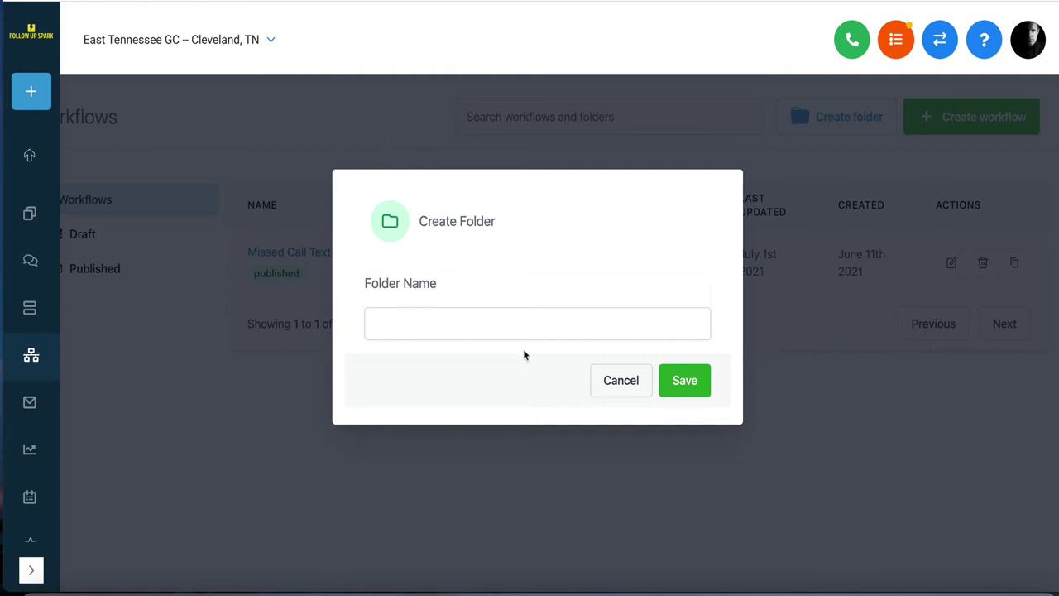
left_click(622, 392)
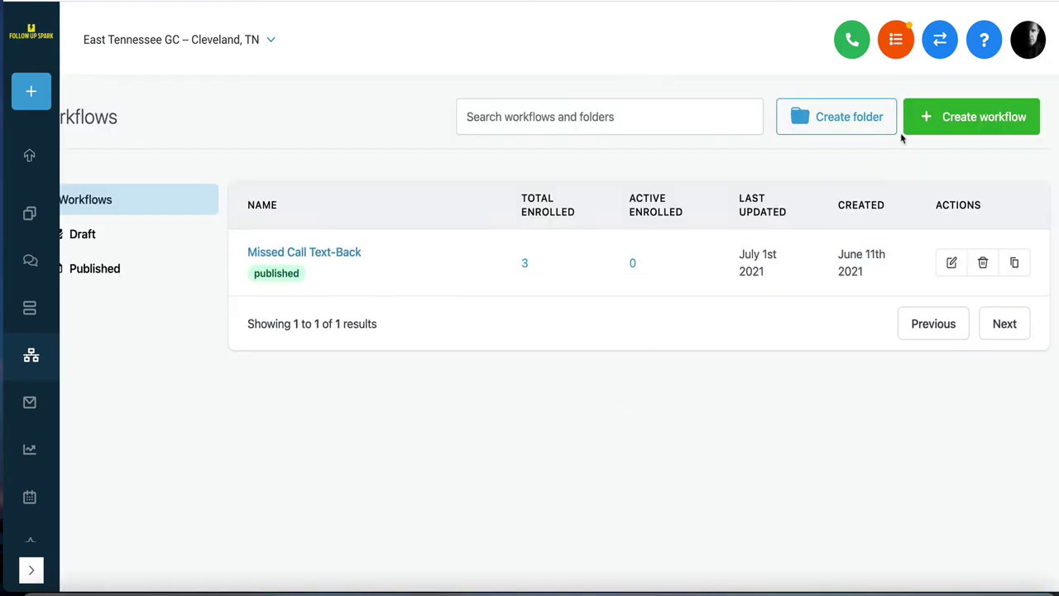
left_click(944, 124)
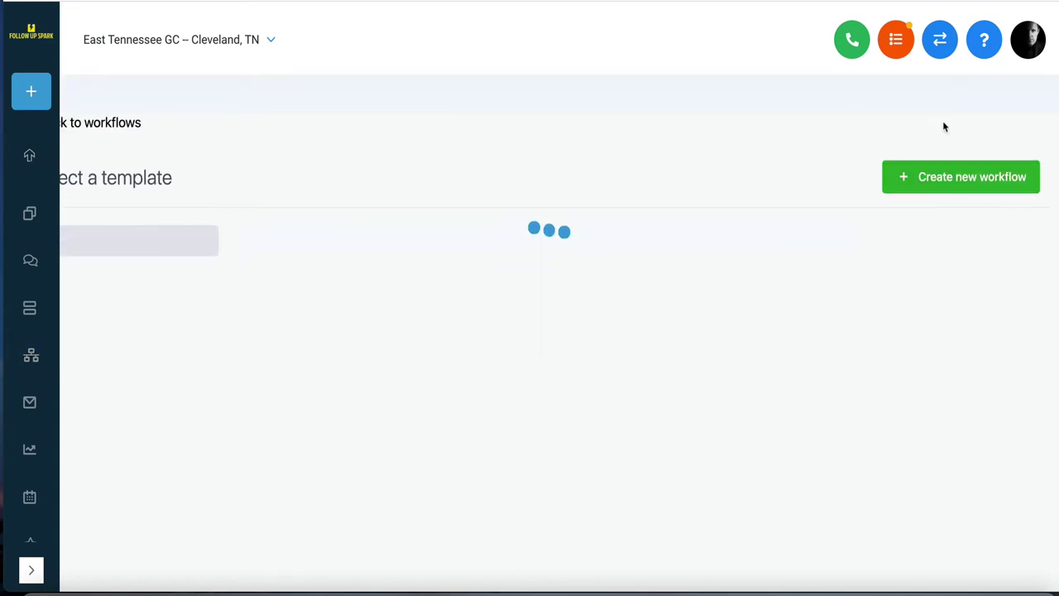
scroll(782, 259, "down", 2)
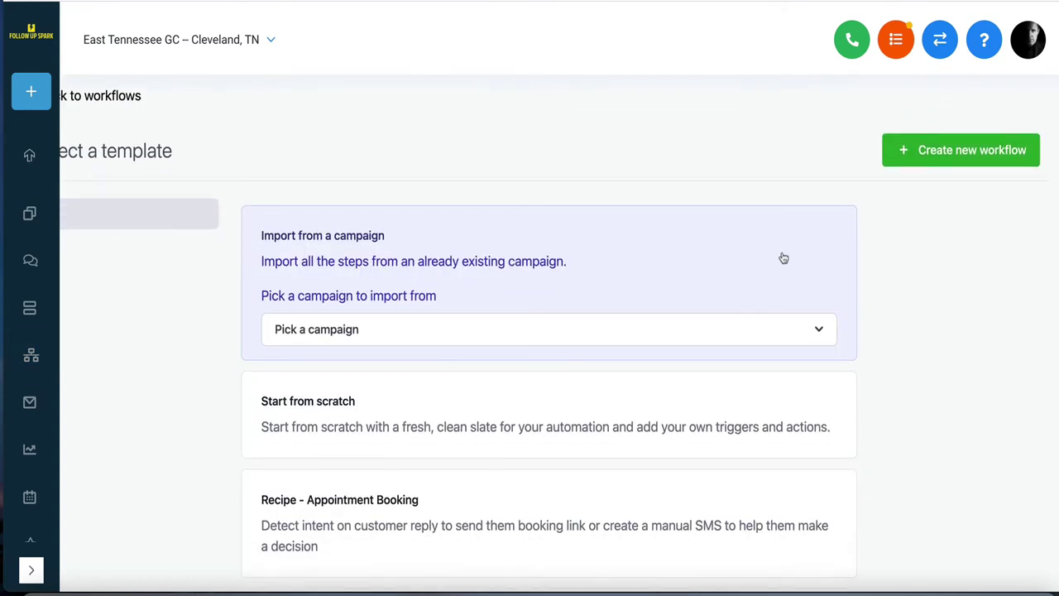
scroll(781, 258, "down", 3)
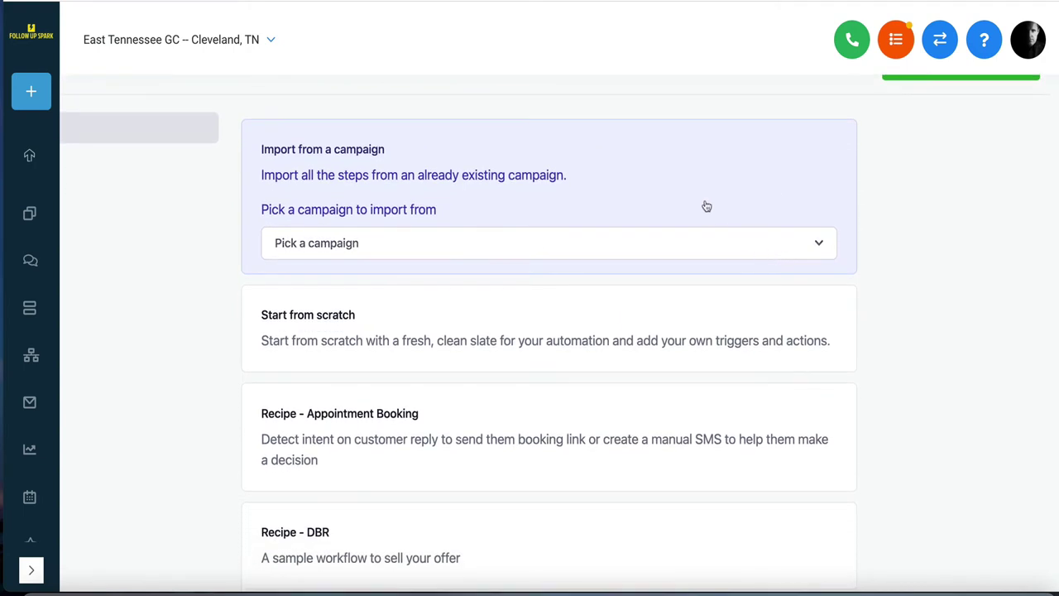
scroll(699, 202, "down", 3)
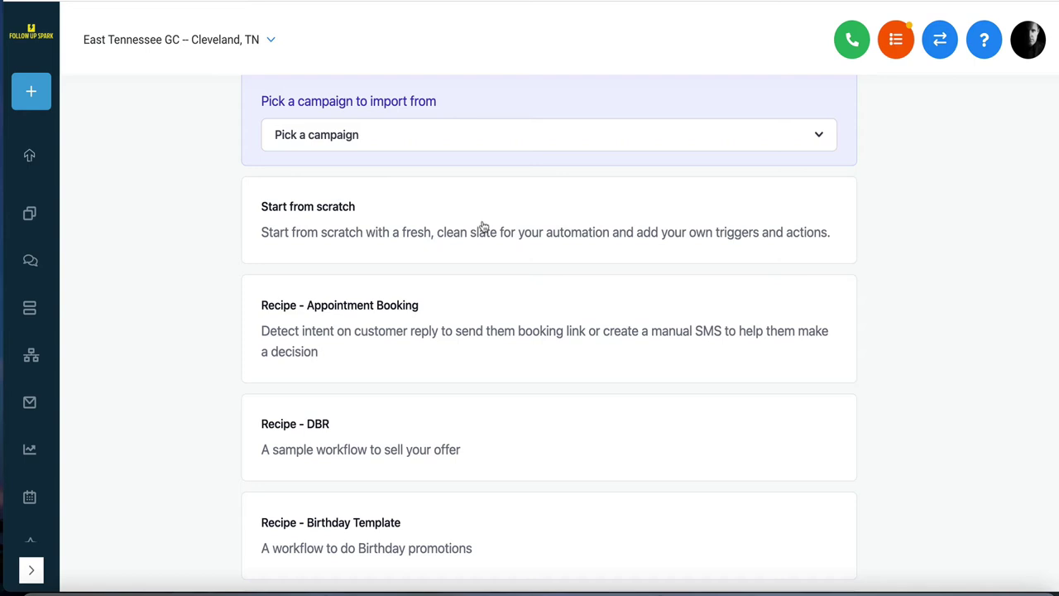
scroll(496, 316, "down", 1)
scroll(496, 316, "down", 1)
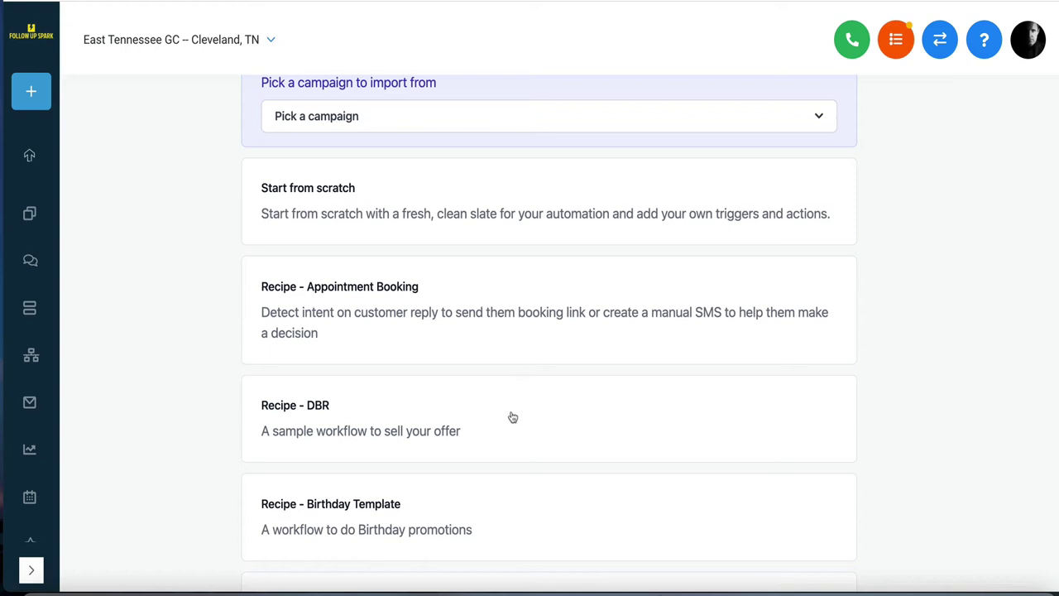
scroll(508, 418, "down", 1)
scroll(491, 411, "down", 2)
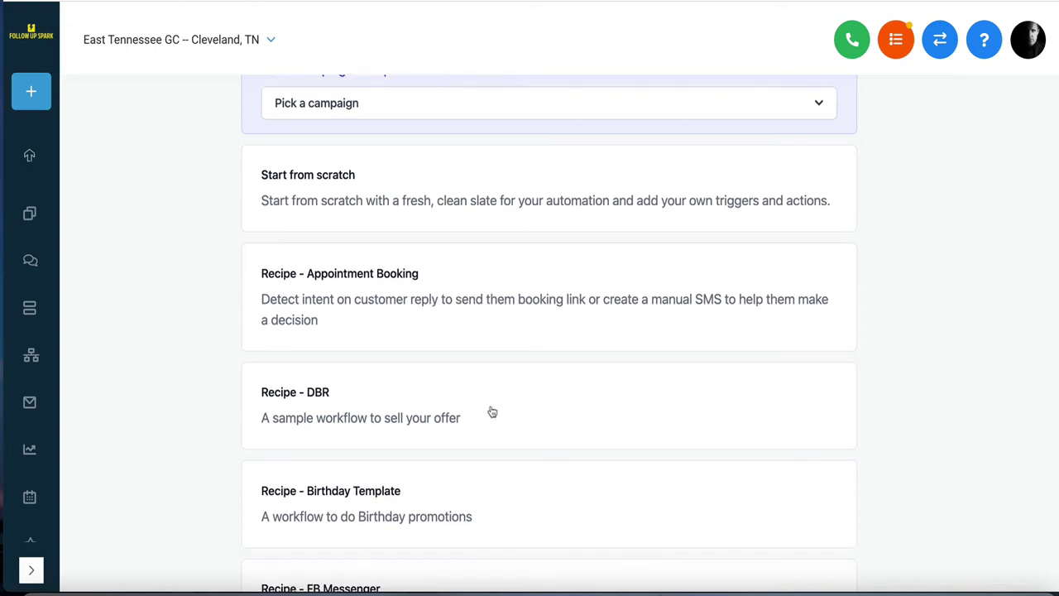
scroll(491, 412, "down", 4)
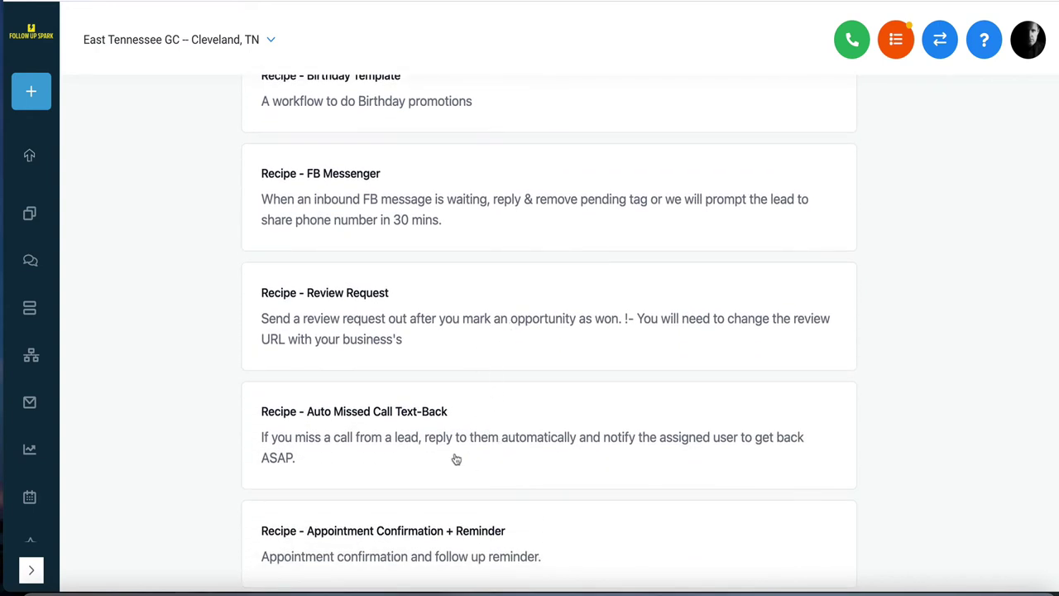
scroll(456, 459, "down", 1)
scroll(457, 445, "up", 1)
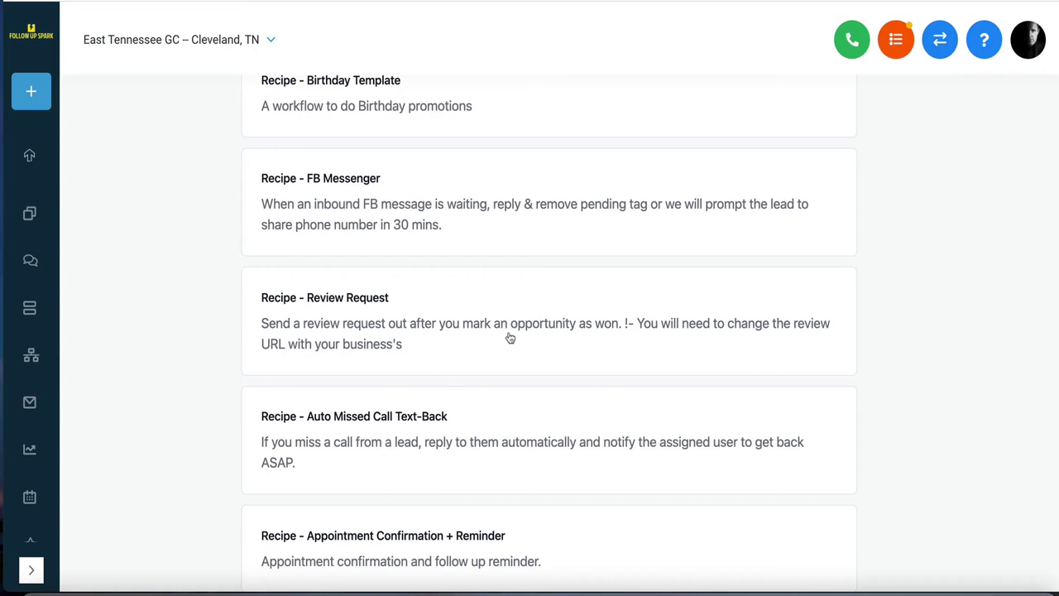
scroll(510, 338, "down", 1)
scroll(510, 338, "up", 8)
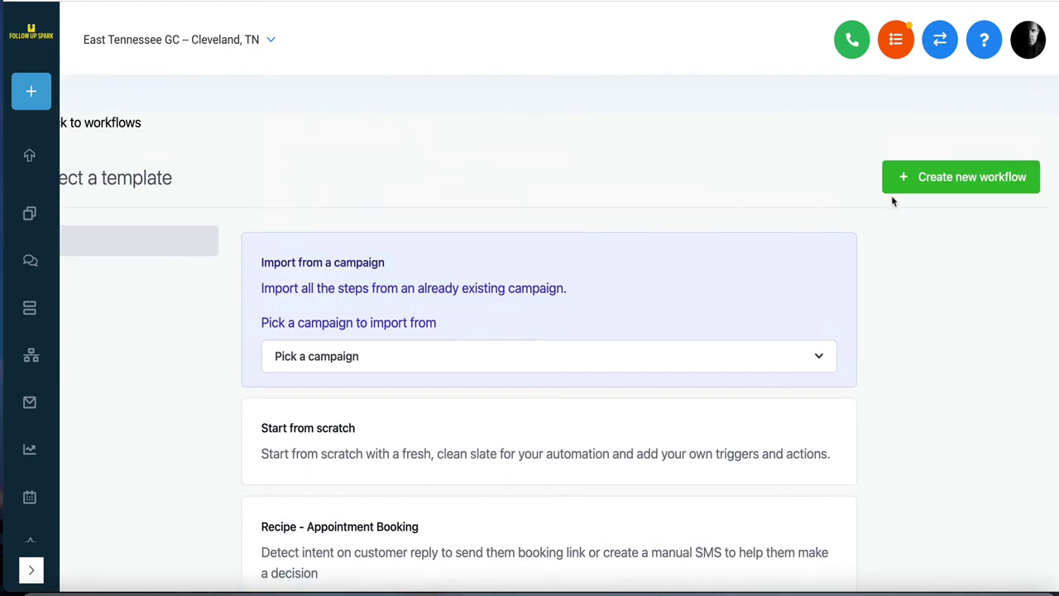
Create a new workflow using the Start from scratch template.
left_click(929, 186)
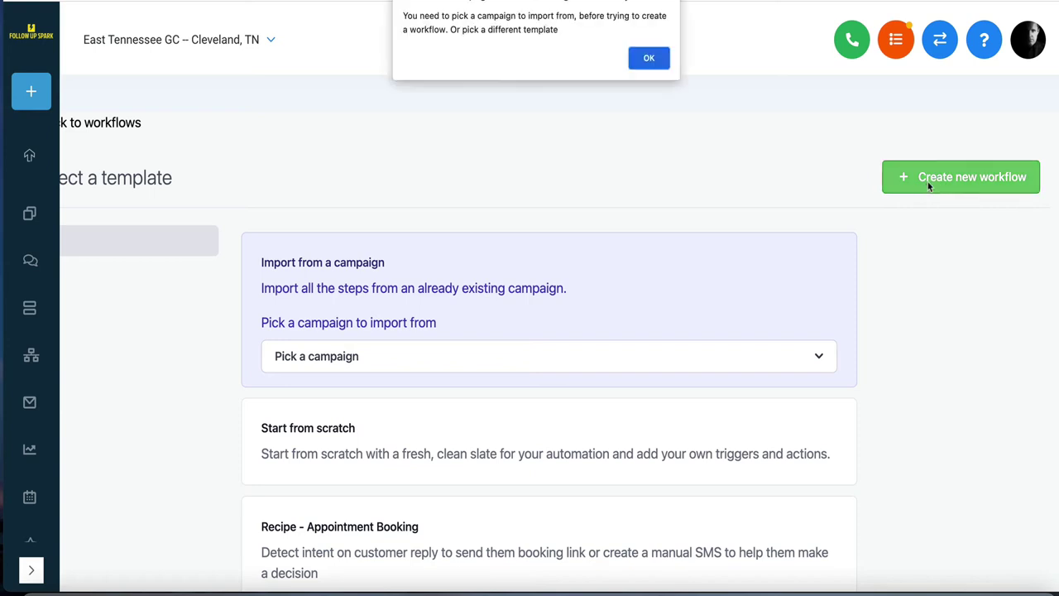
left_click(648, 60)
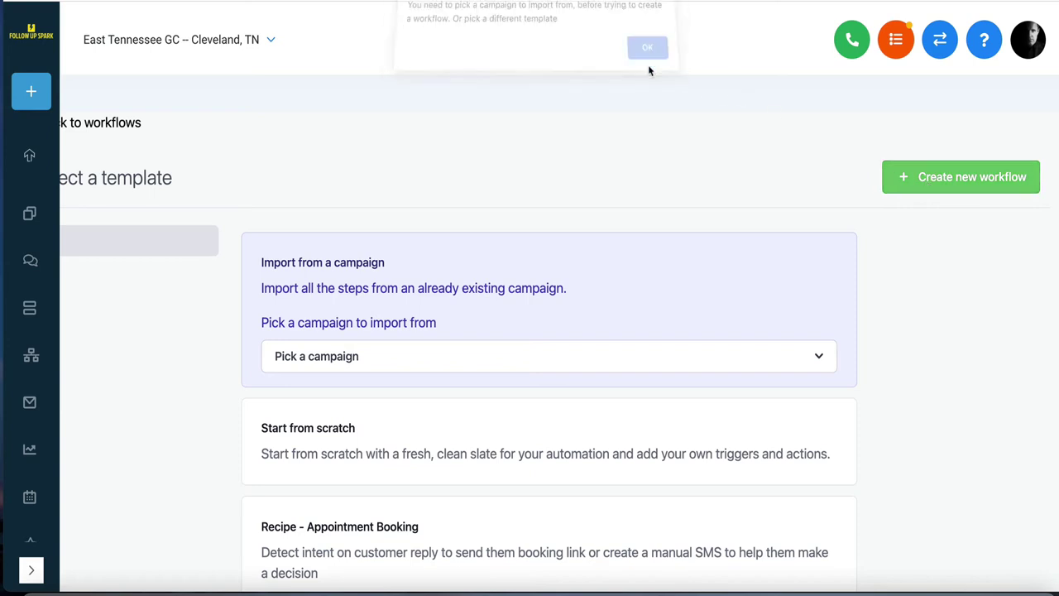
left_click(500, 412)
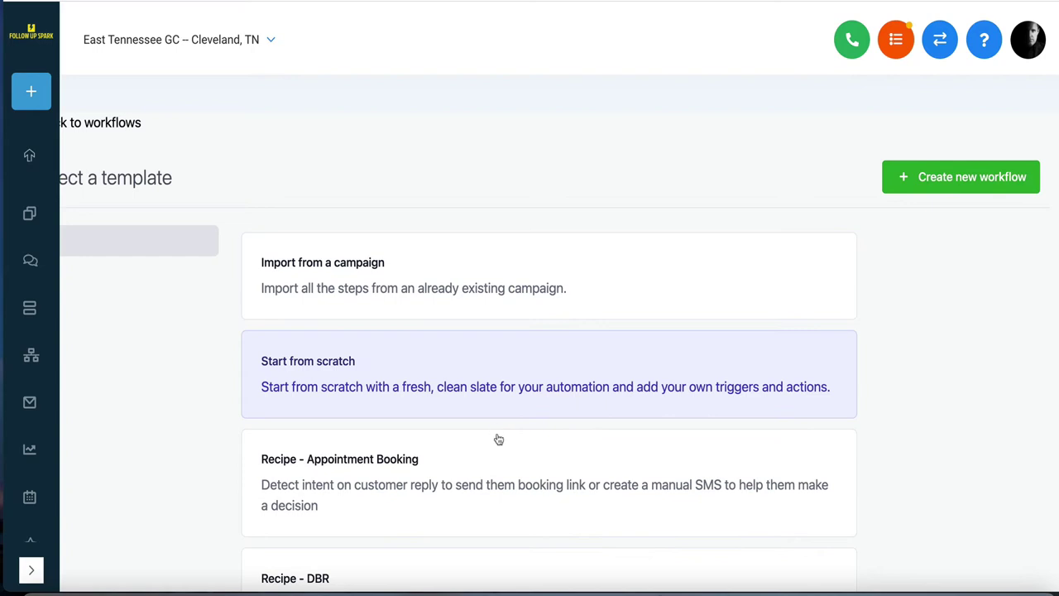
left_click(996, 184)
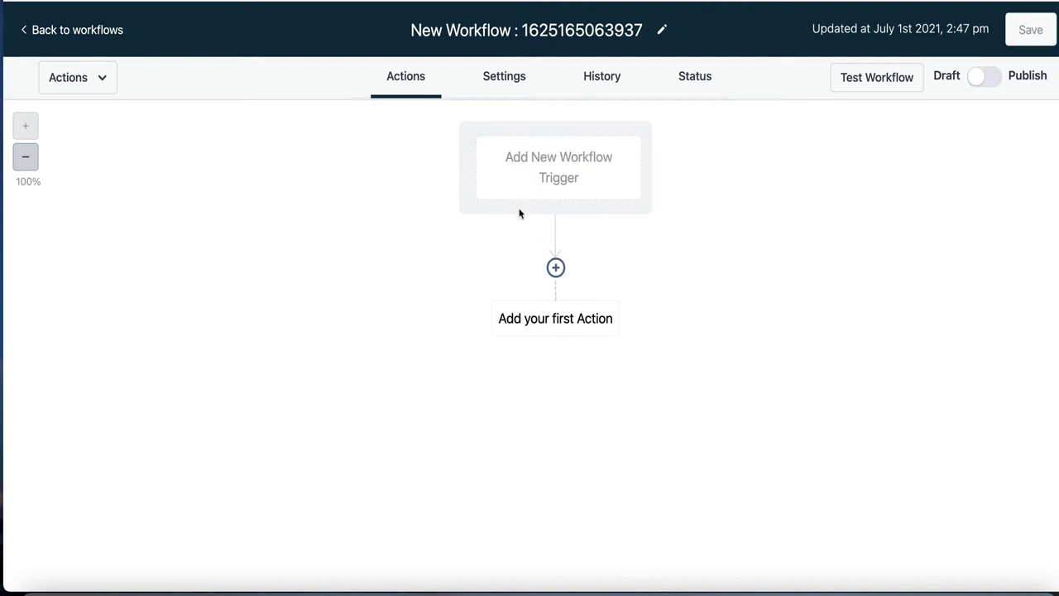
Add a workflow trigger and name it When someone texts the word "pool".
left_click(542, 168)
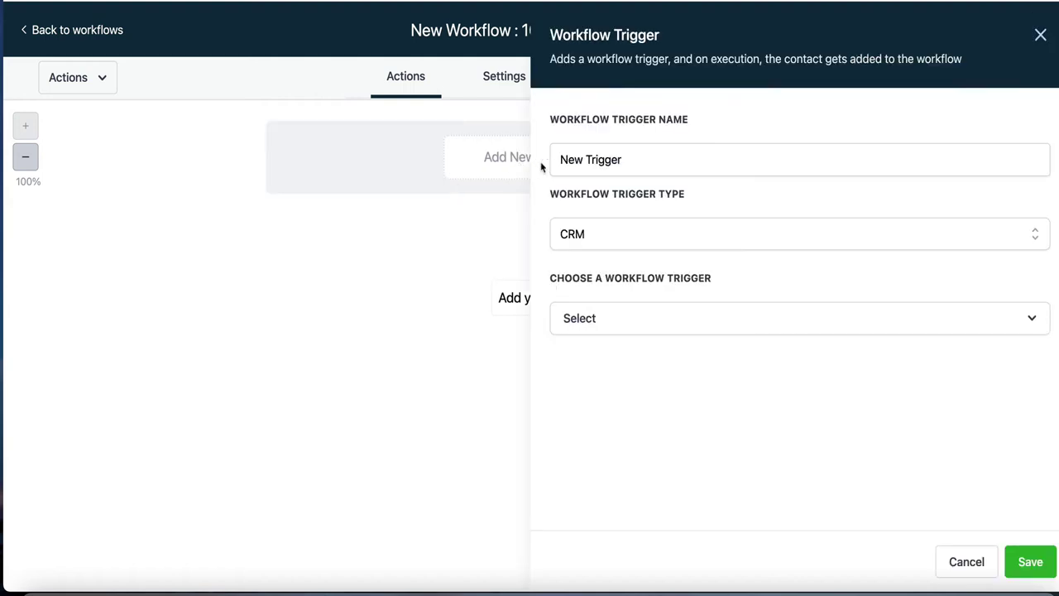
left_click(620, 159)
left_click_drag(619, 159, 519, 163)
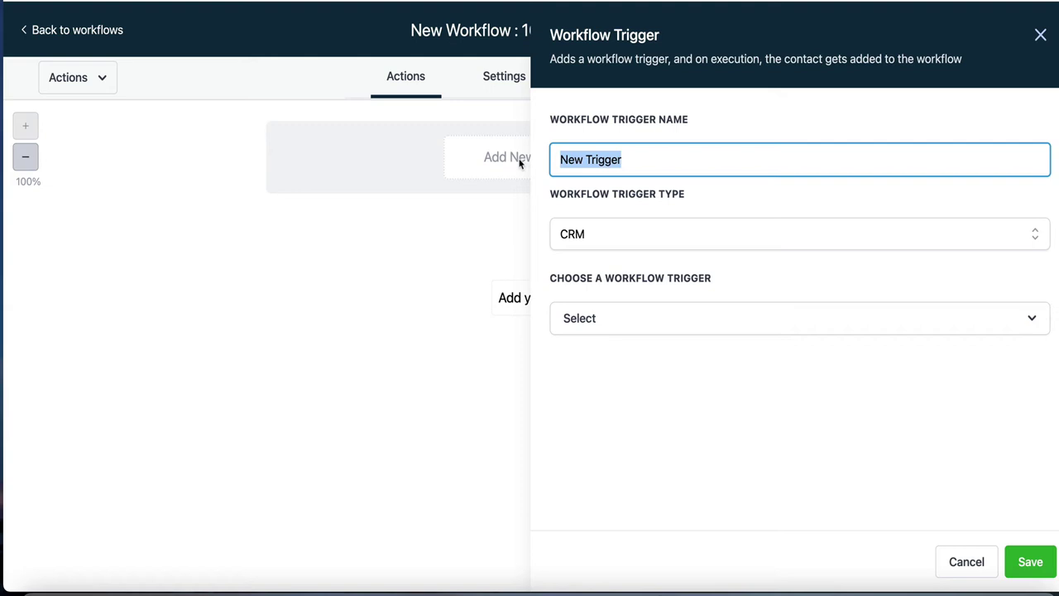
type("W")
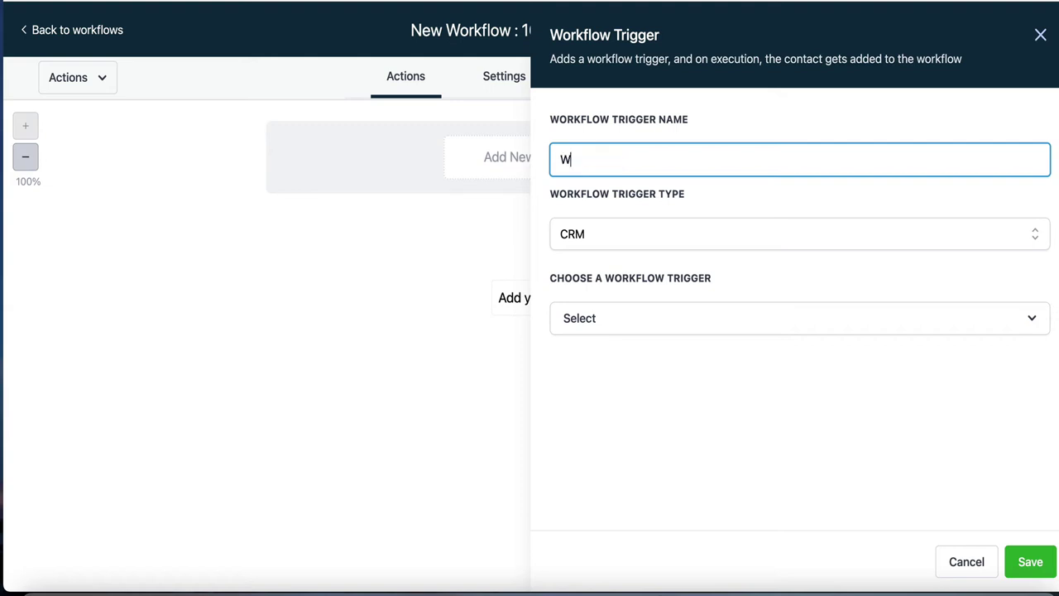
type("hen someoine")
key("BackSpace")
key("BackSpace")
key("BackSpace")
key("BackSpace")
type("ne texts the")
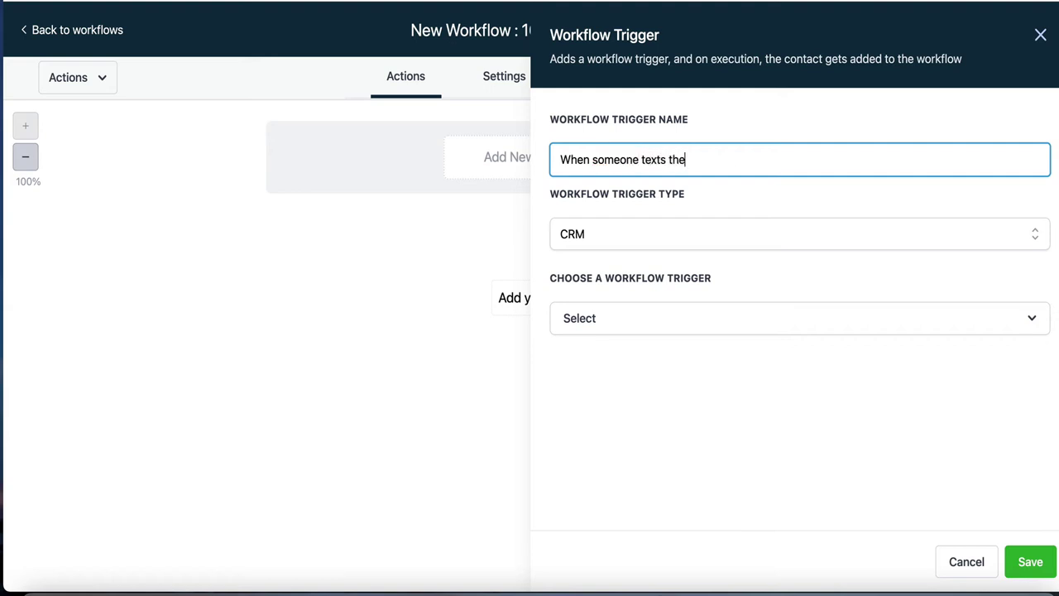
type(" word \"pool")
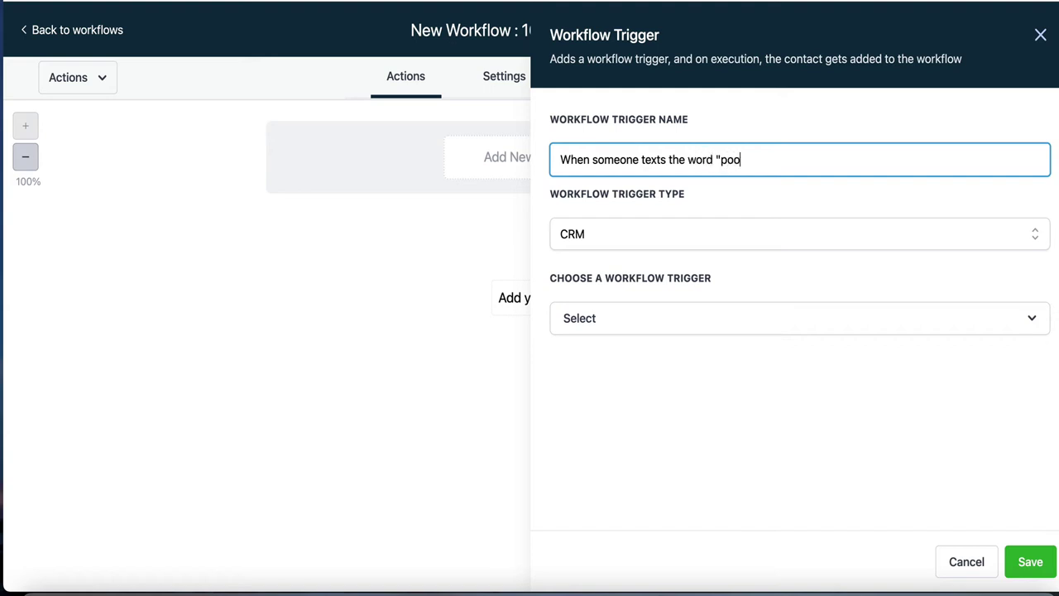
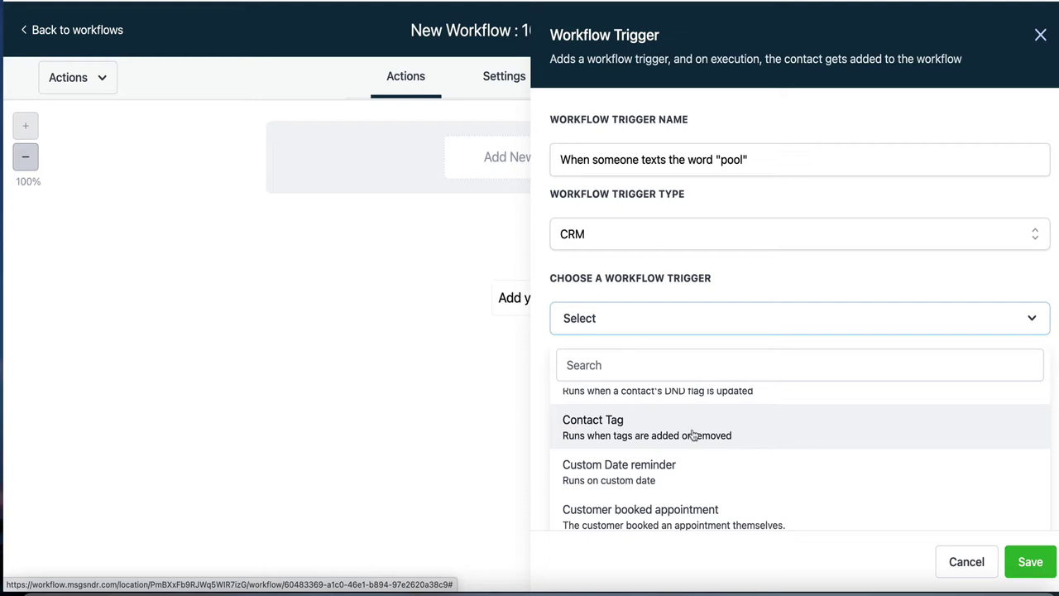
Look through the available workflow triggers and choose Customer replied as the trigger.
scroll(693, 435, "down", 2)
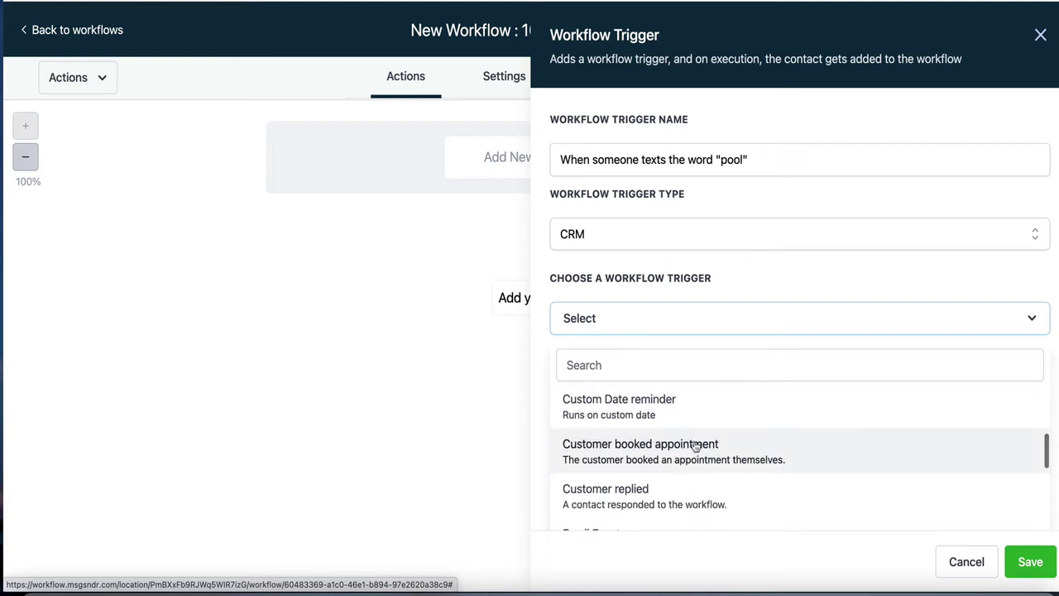
scroll(695, 473, "down", 1)
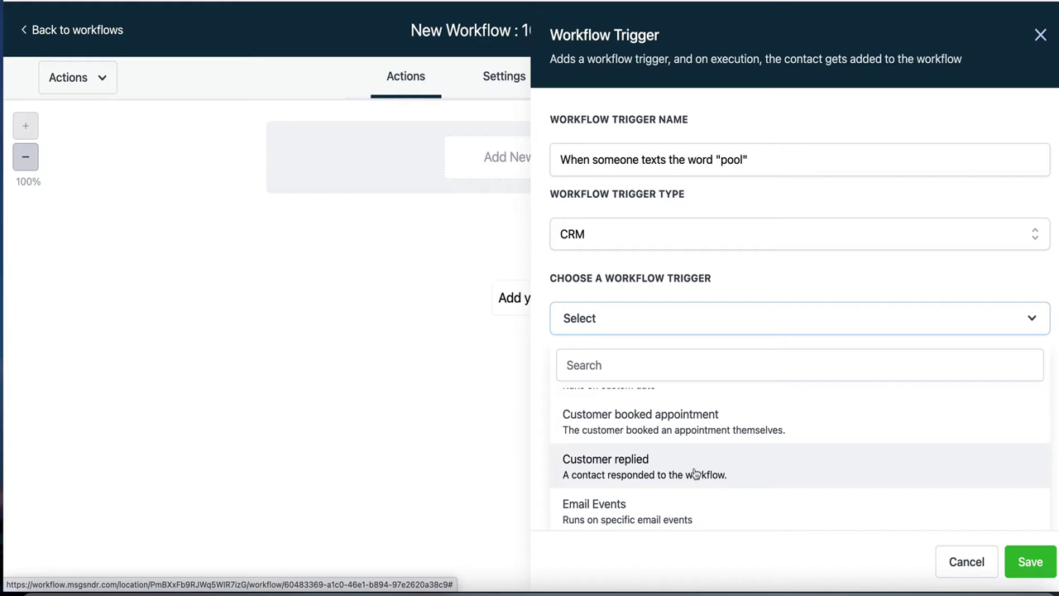
scroll(695, 475, "down", 2)
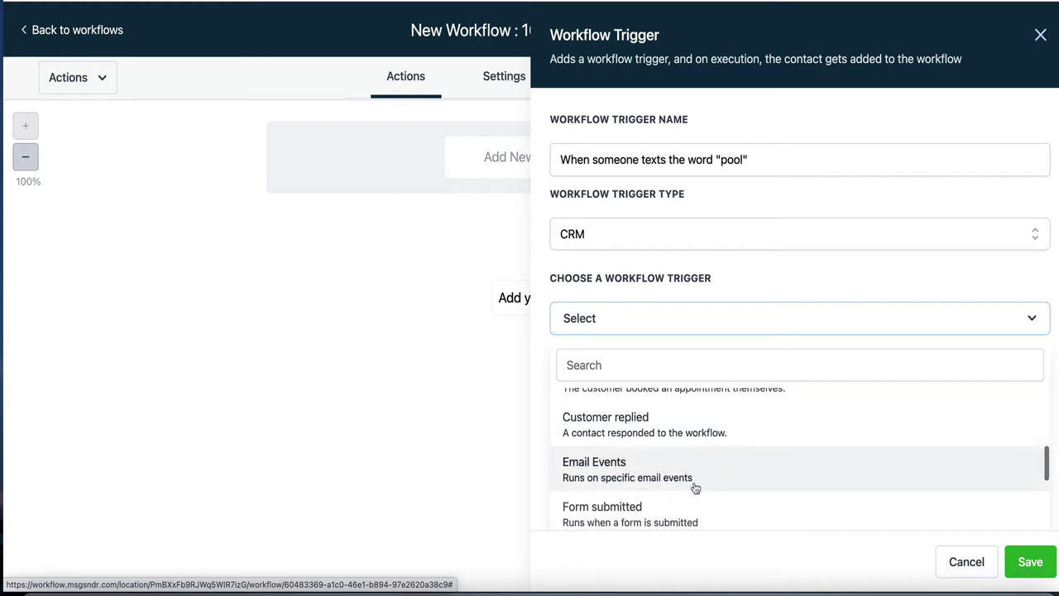
scroll(695, 490, "down", 2)
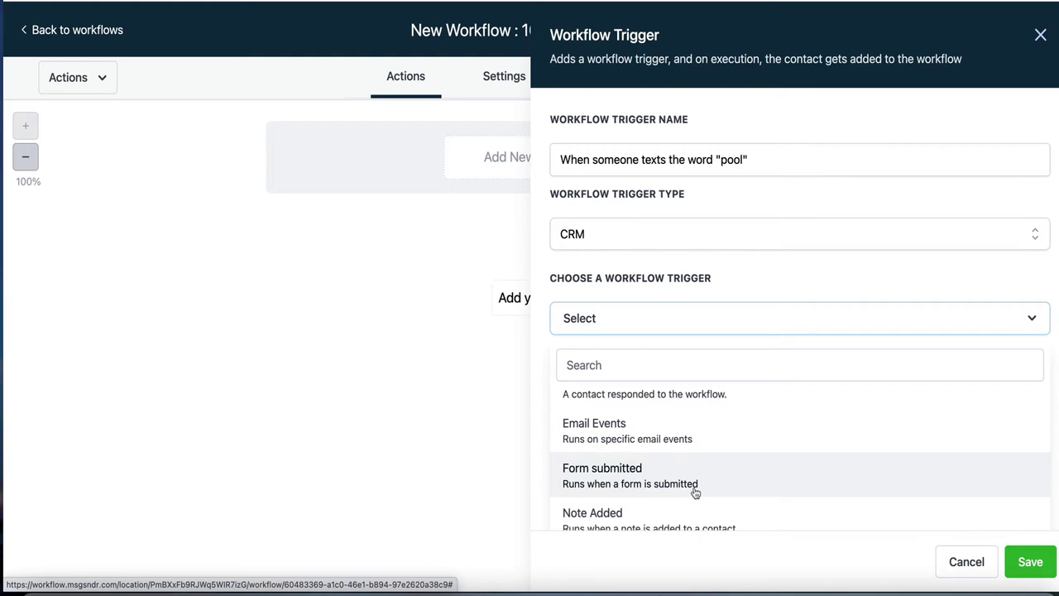
scroll(695, 492, "down", 4)
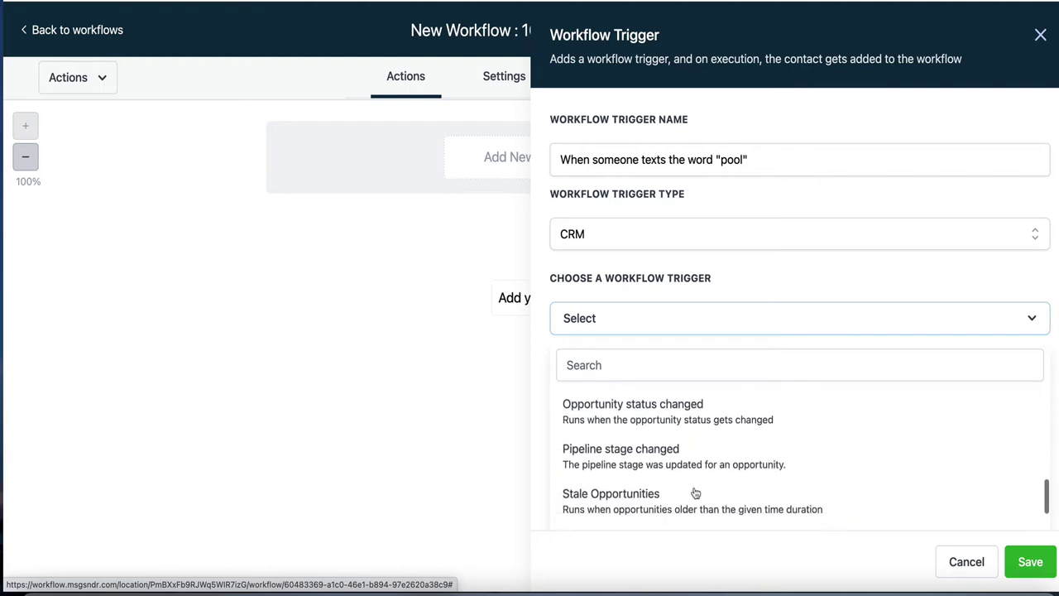
scroll(695, 493, "down", 4)
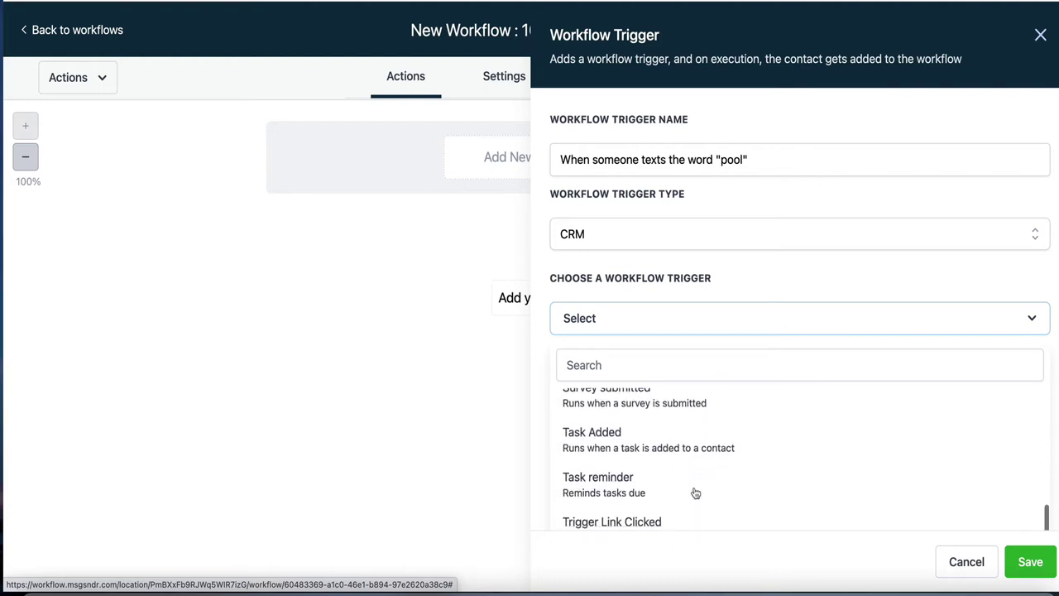
scroll(695, 493, "down", 6)
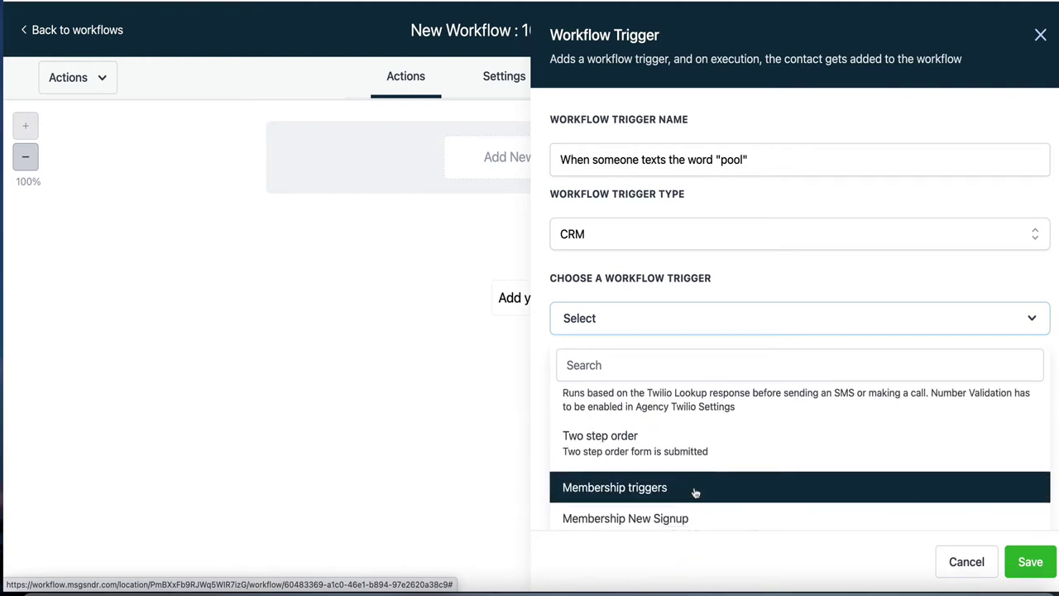
scroll(695, 493, "up", 10)
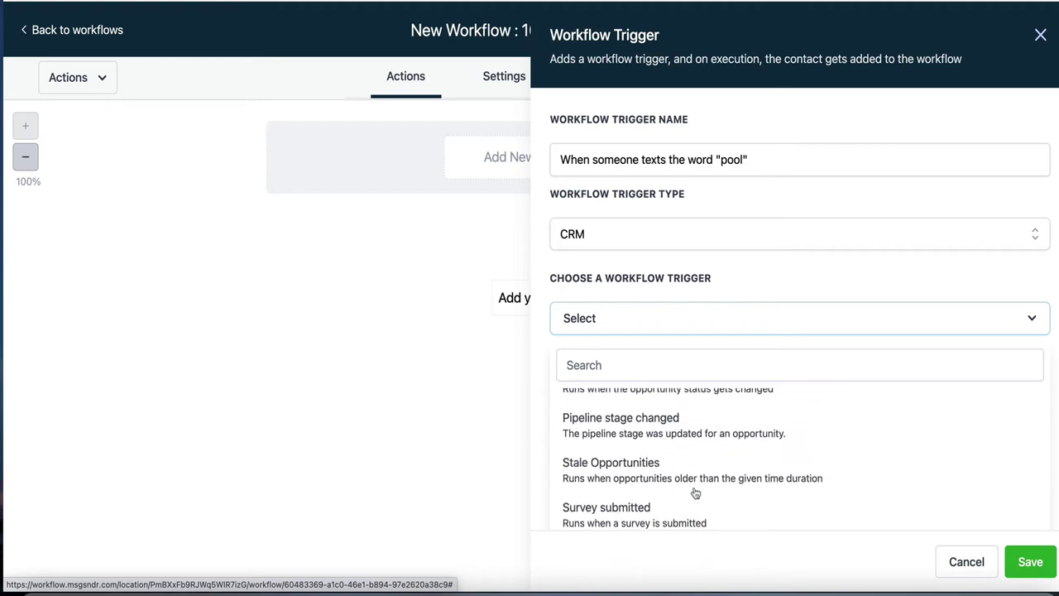
scroll(695, 488, "up", 2)
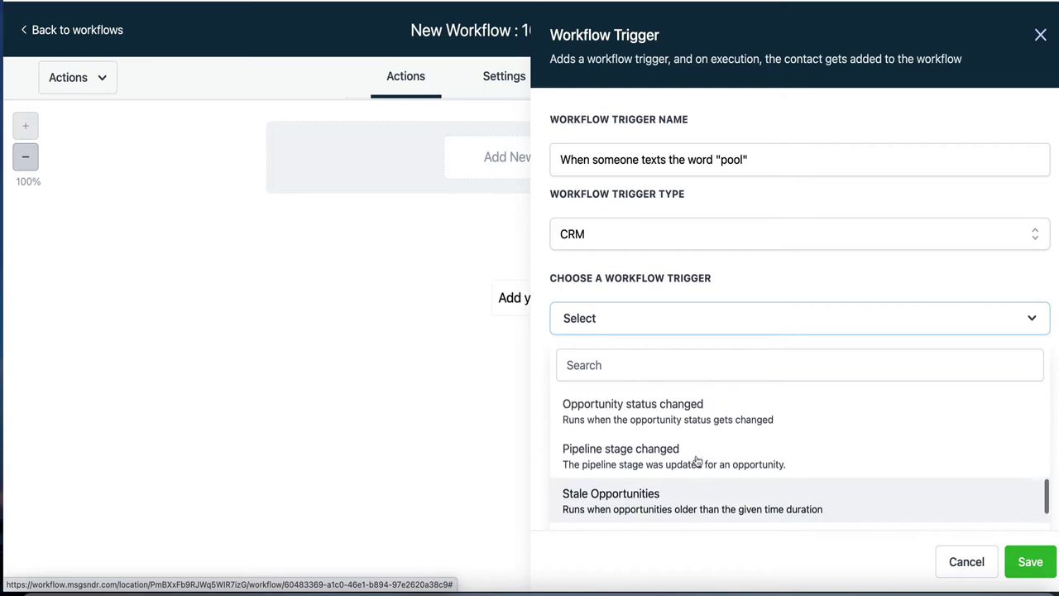
scroll(697, 459, "up", 2)
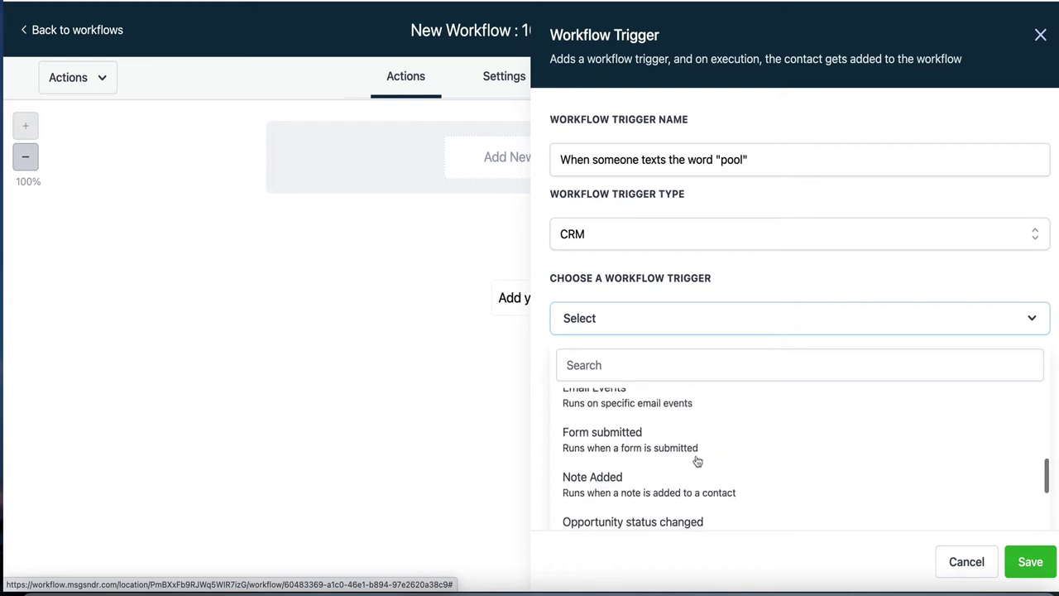
scroll(703, 435, "up", 3)
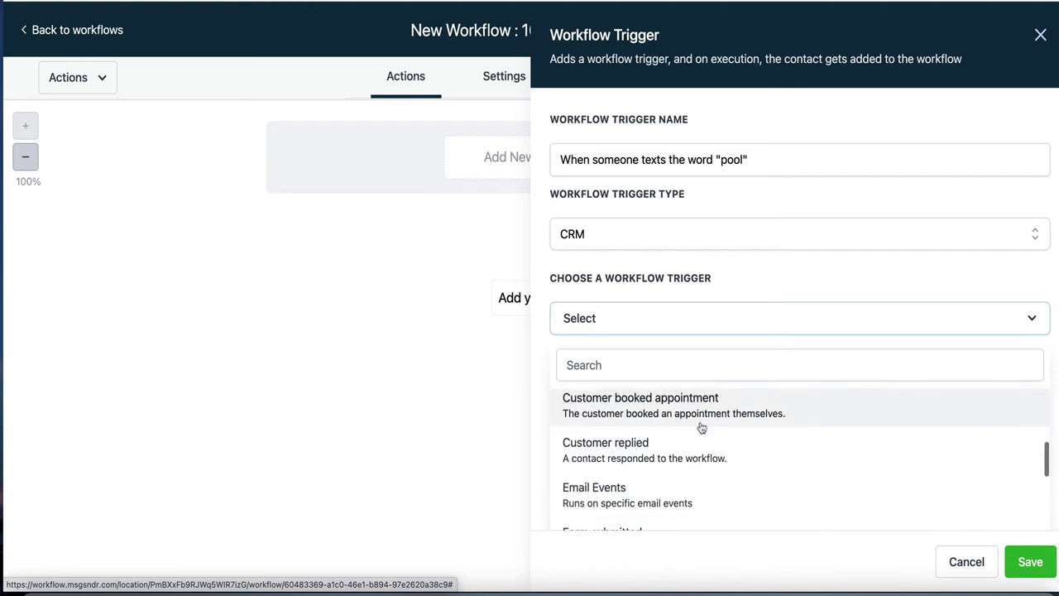
left_click(688, 456)
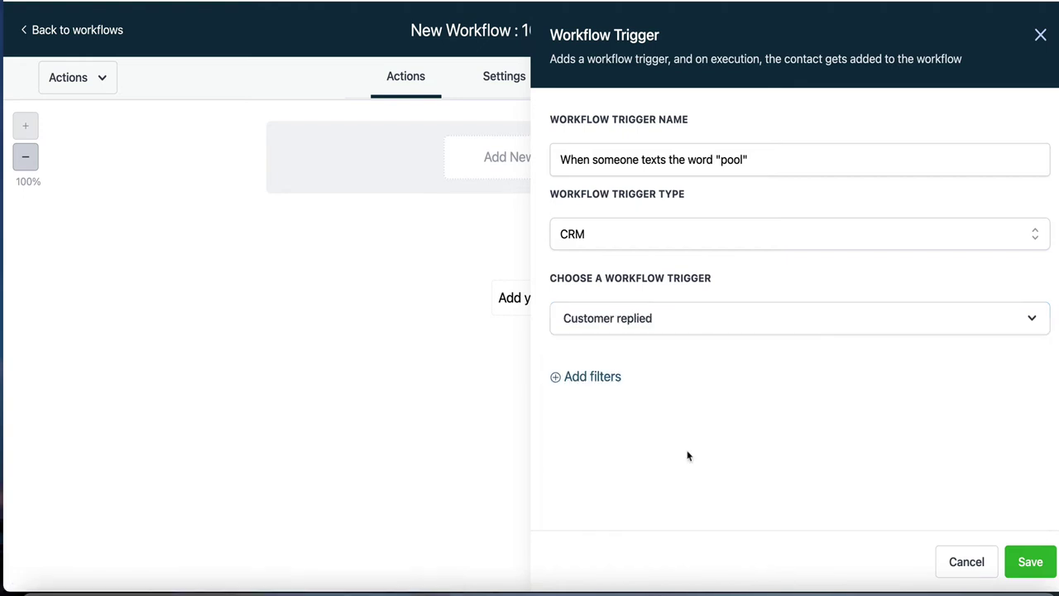
Add a Reply channel filter to the trigger and set it to SMS.
left_click(587, 379)
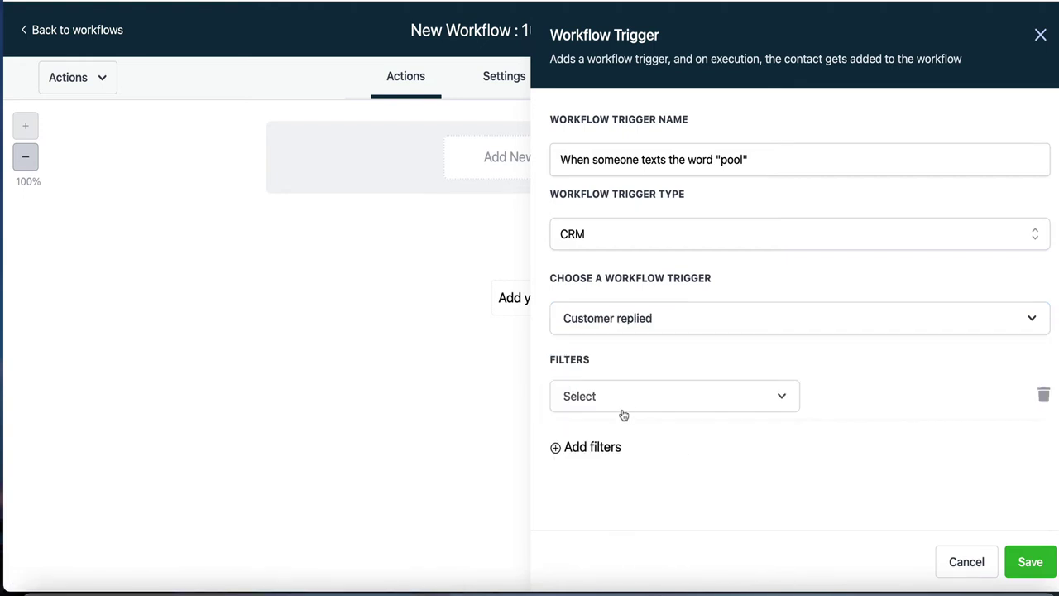
left_click(632, 405)
scroll(644, 455, "down", 5)
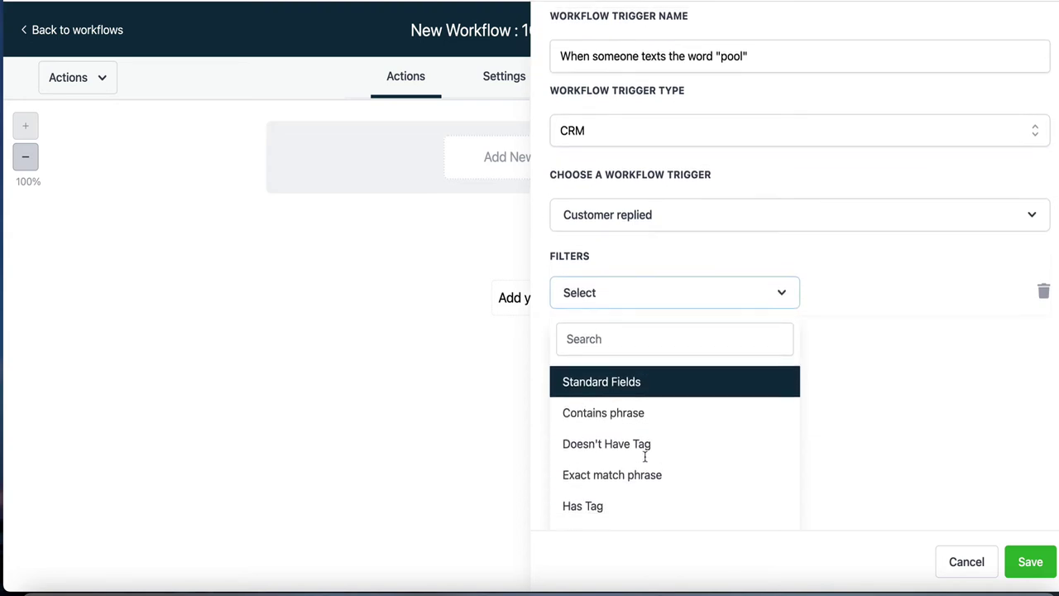
scroll(647, 463, "down", 3)
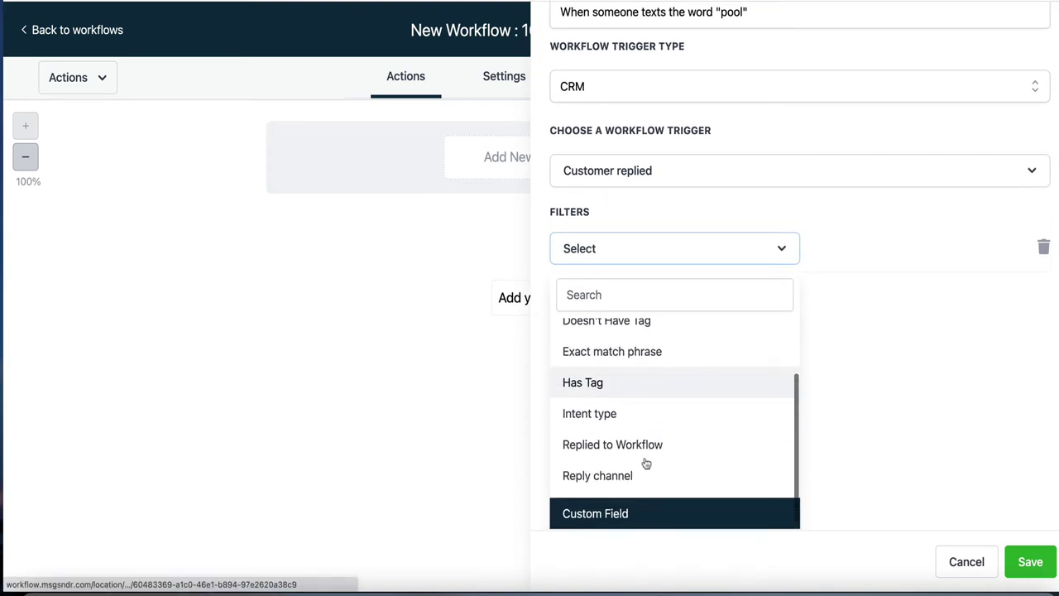
left_click(638, 460)
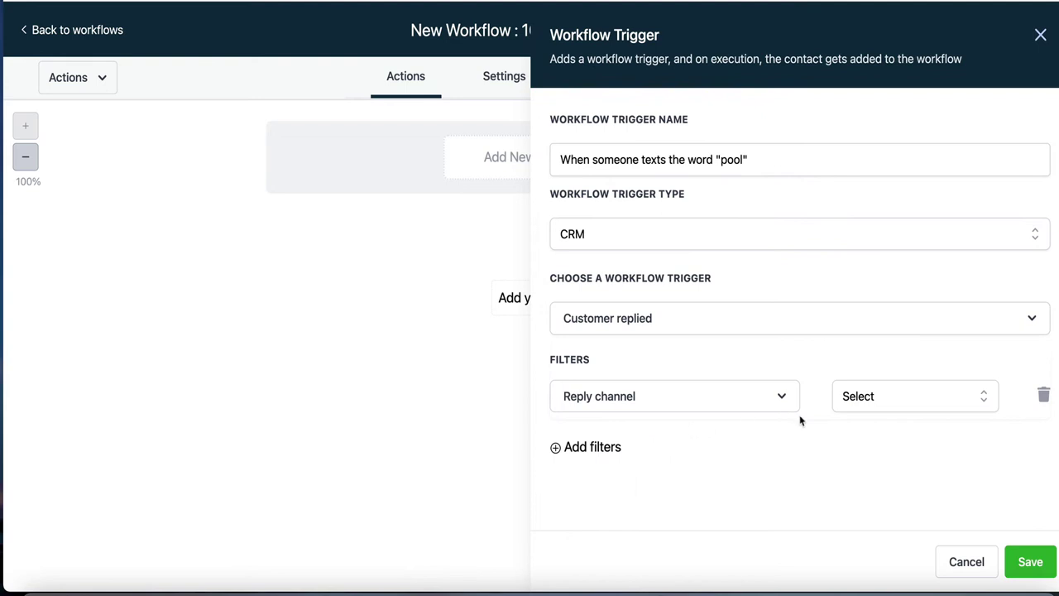
left_click(895, 402)
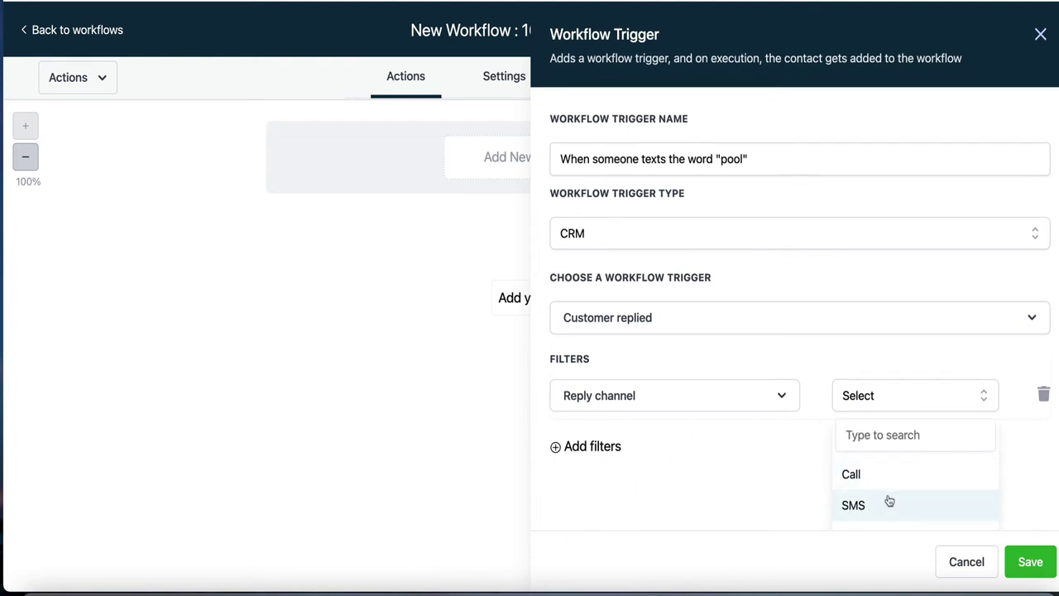
scroll(887, 501, "down", 3)
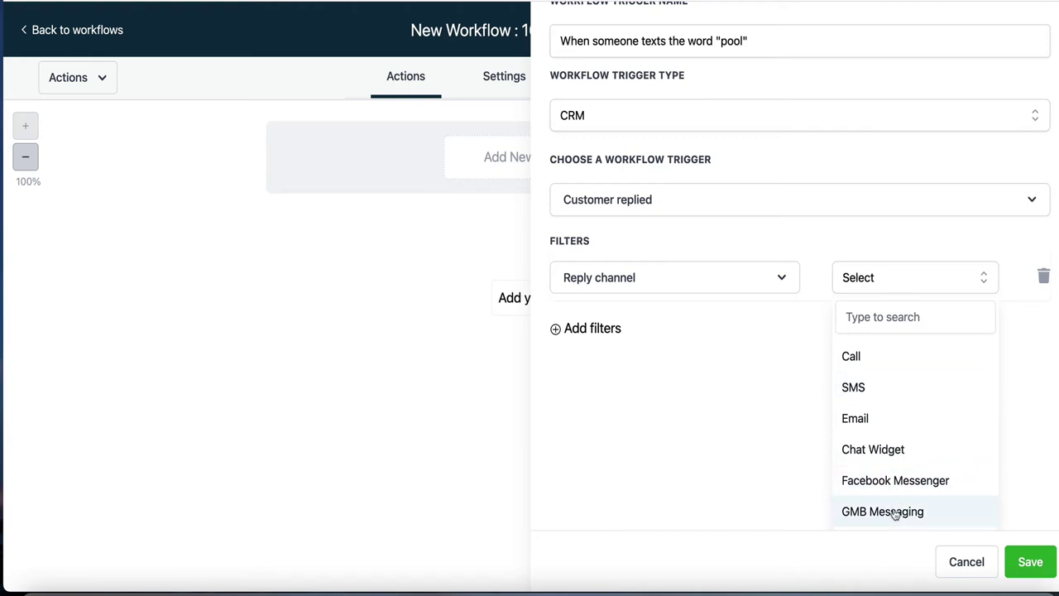
left_click(860, 391)
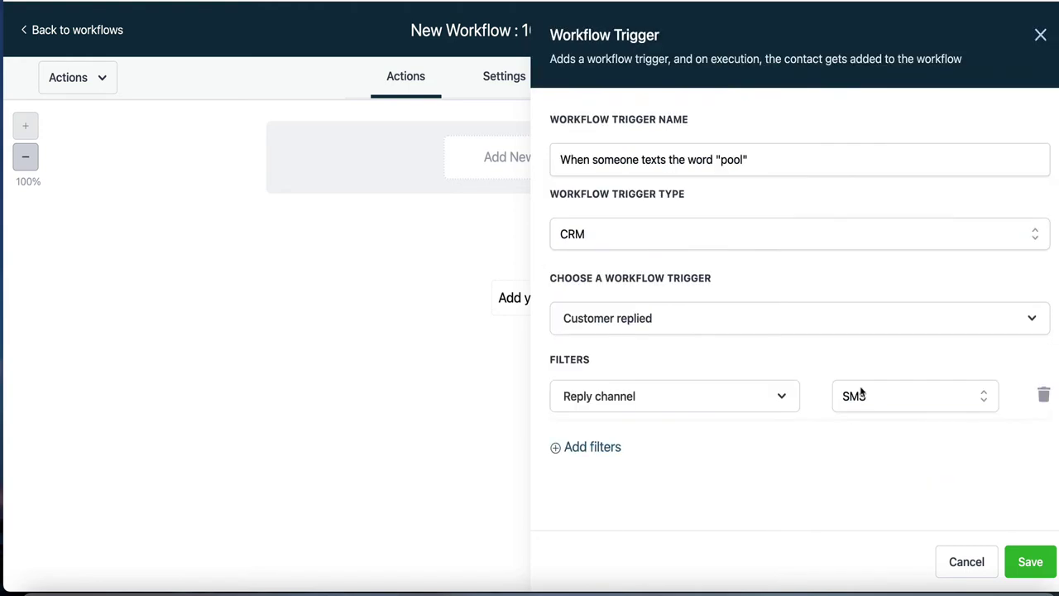
Add an Exact match phrase filter with the value pool and save the workflow trigger.
left_click(600, 449)
left_click(661, 455)
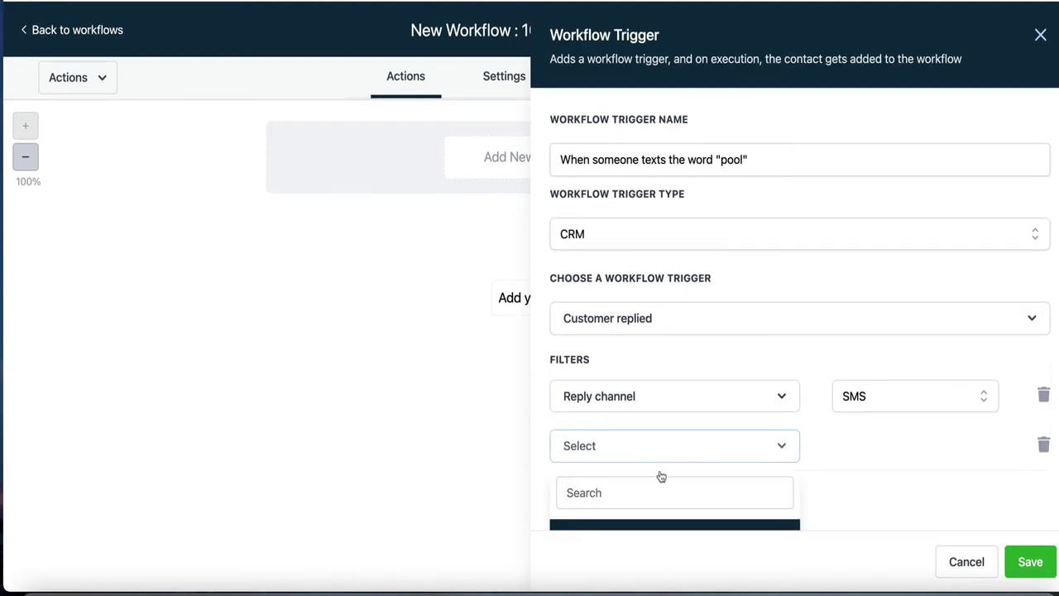
scroll(661, 477, "down", 3)
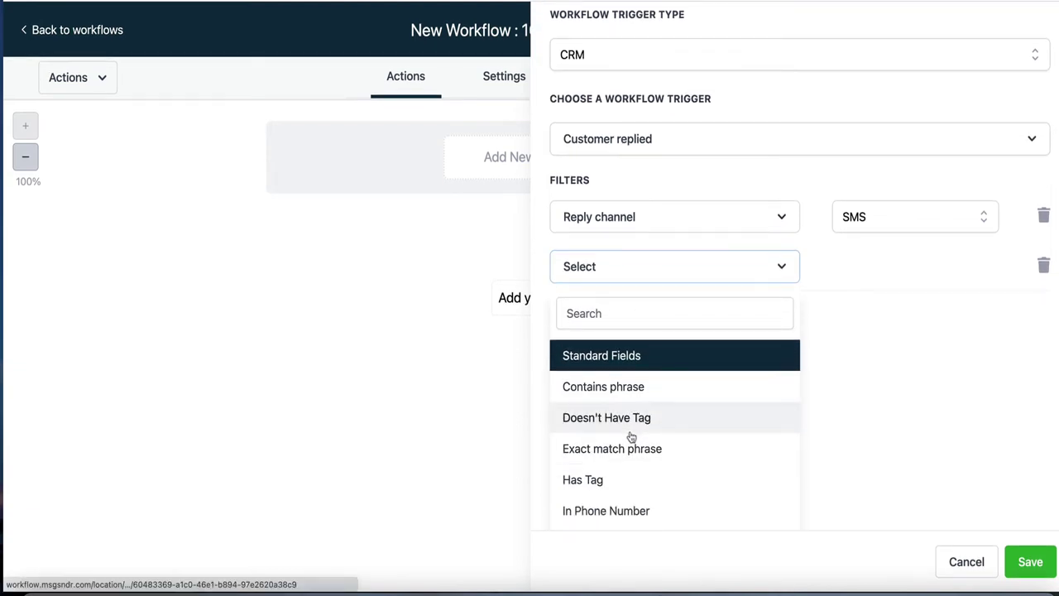
left_click(630, 447)
left_click(864, 451)
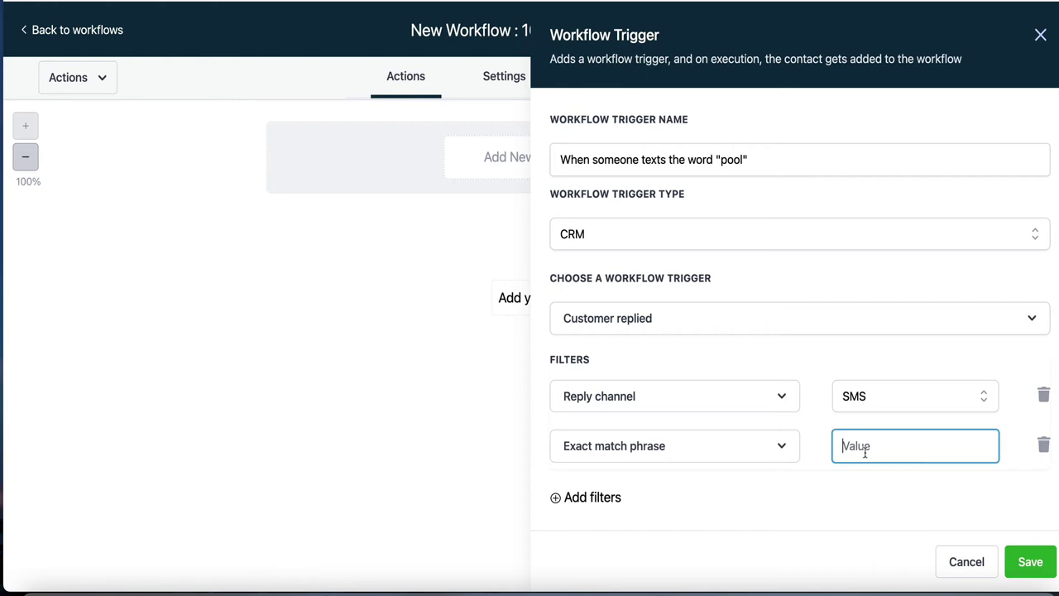
type("pool")
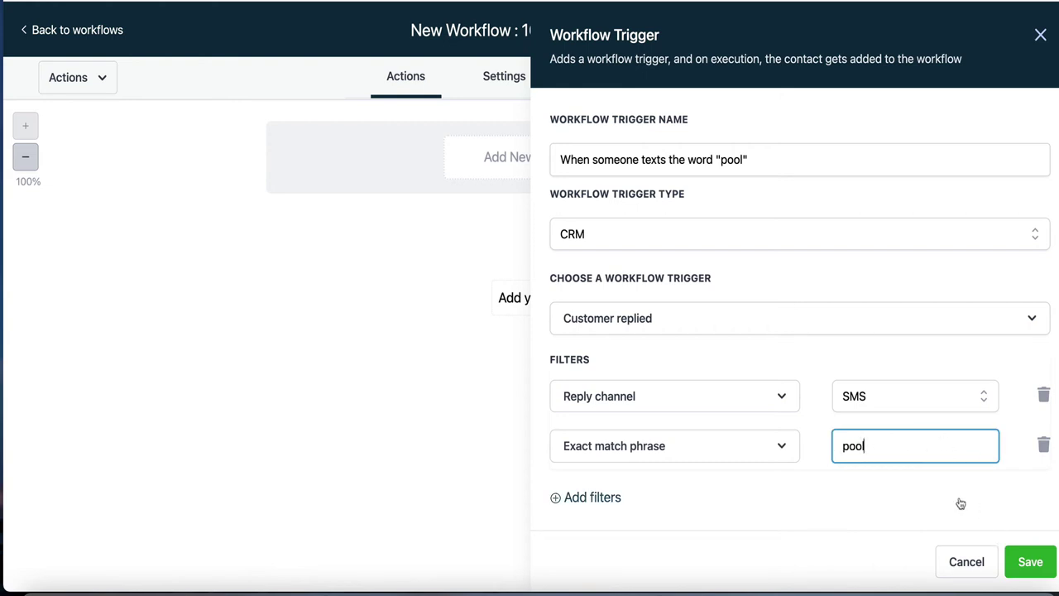
left_click(1025, 563)
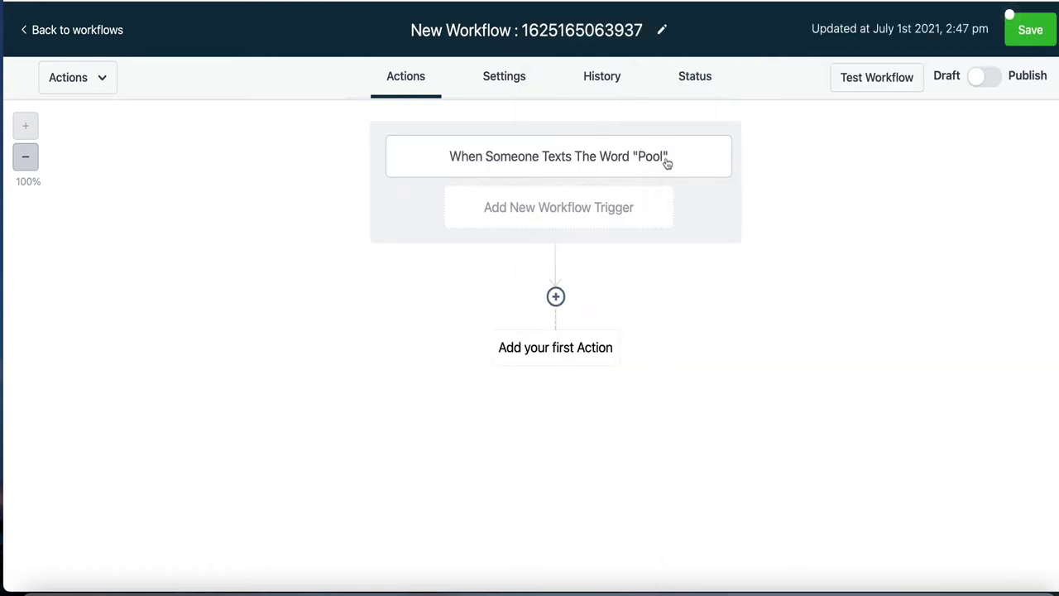
Copy the trigger's name and rename the workflow with it as When someone texts the word "pool".
left_click(486, 164)
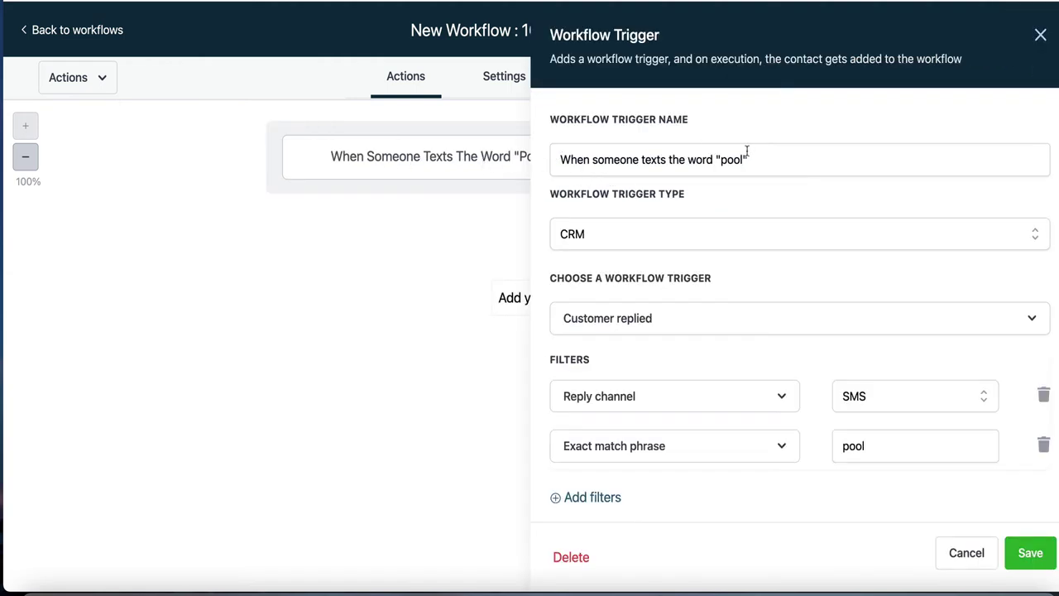
left_click_drag(747, 156, 561, 157)
right_click(584, 159)
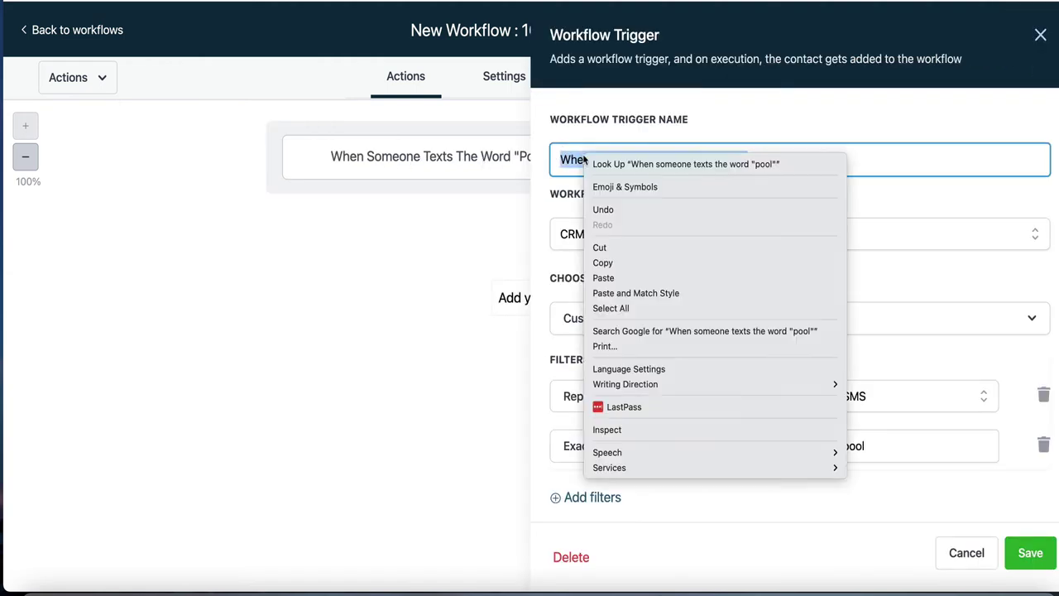
left_click(604, 262)
left_click(480, 241)
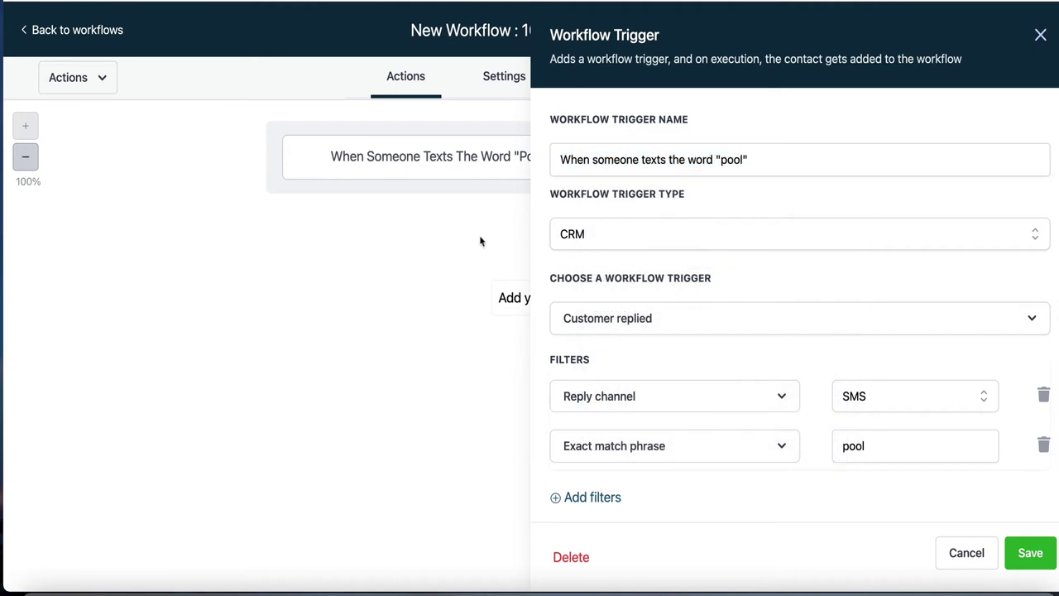
left_click(1040, 36)
left_click_drag(643, 23, 409, 28)
right_click(437, 31)
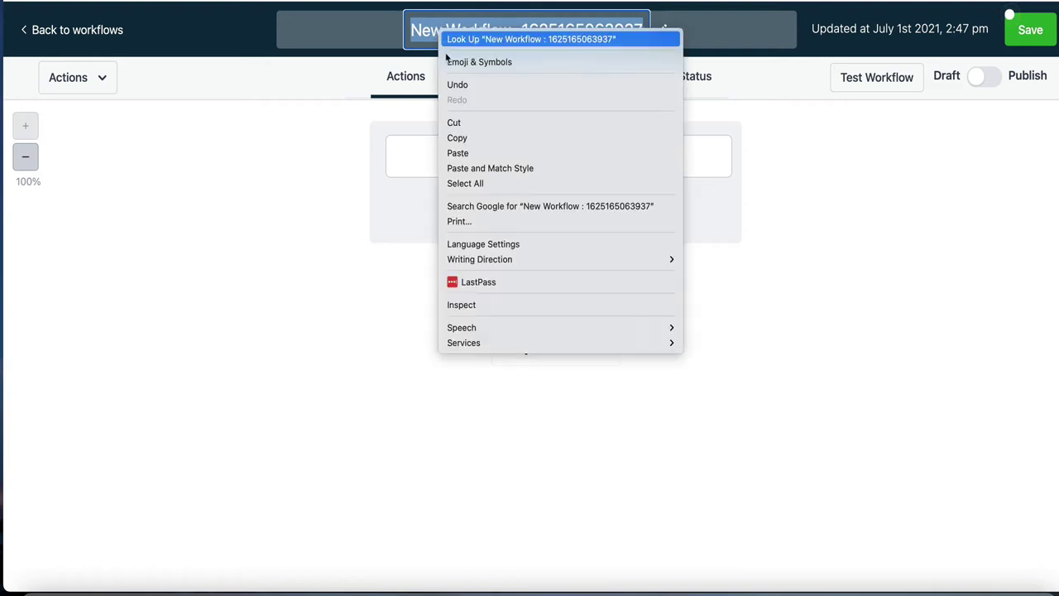
left_click(470, 155)
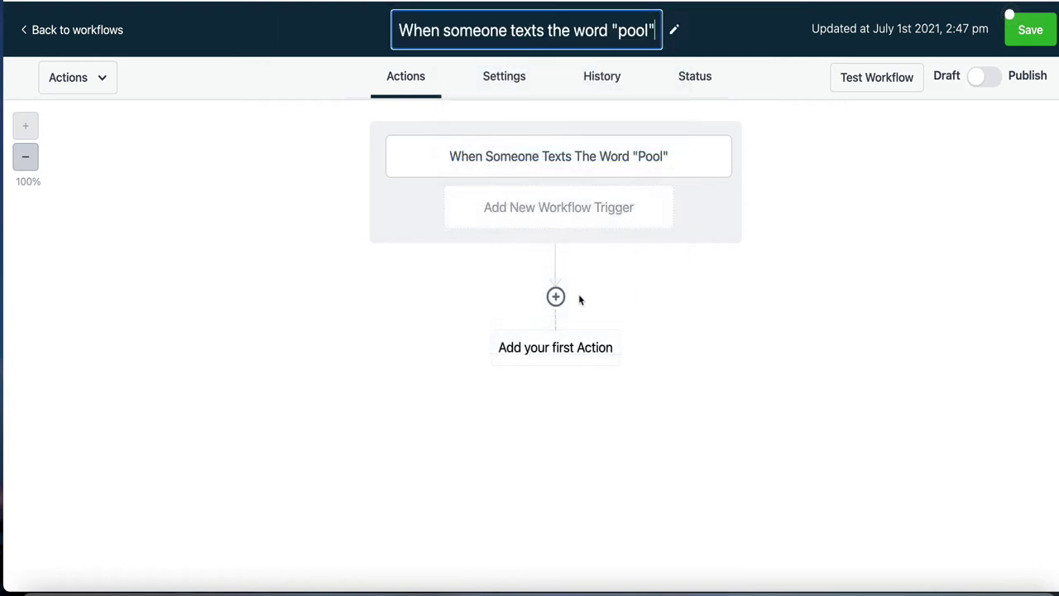
Look through the available workflow actions and choose Wait as the first action.
left_click(555, 297)
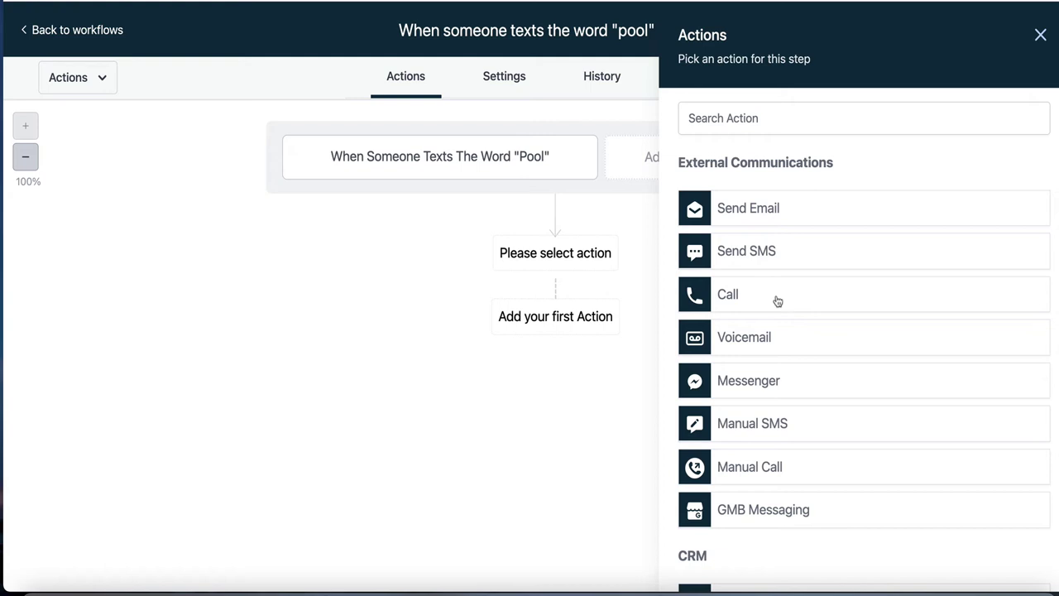
scroll(781, 335, "down", 2)
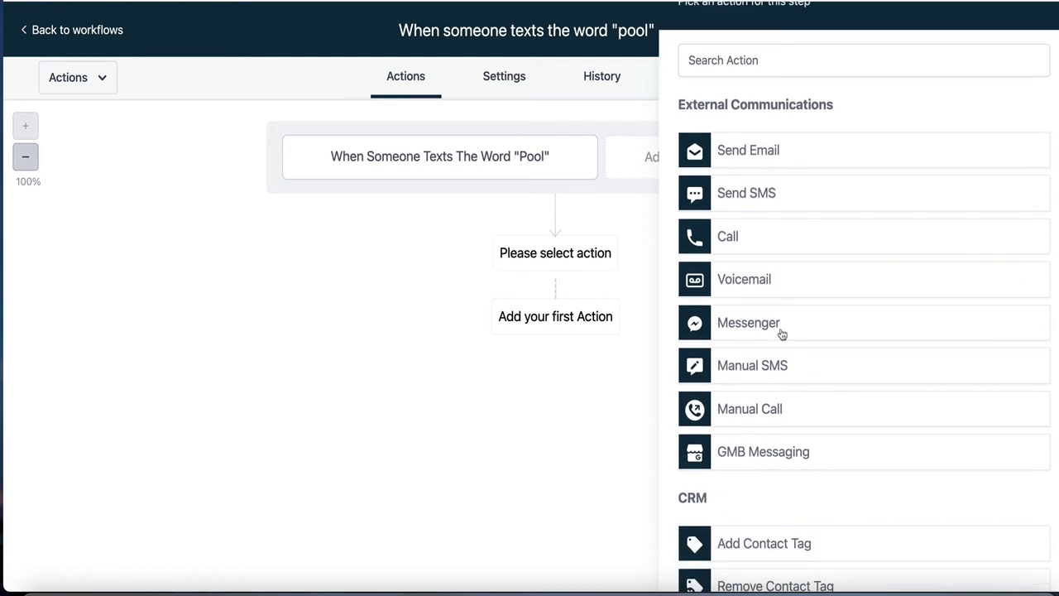
scroll(790, 365, "down", 1)
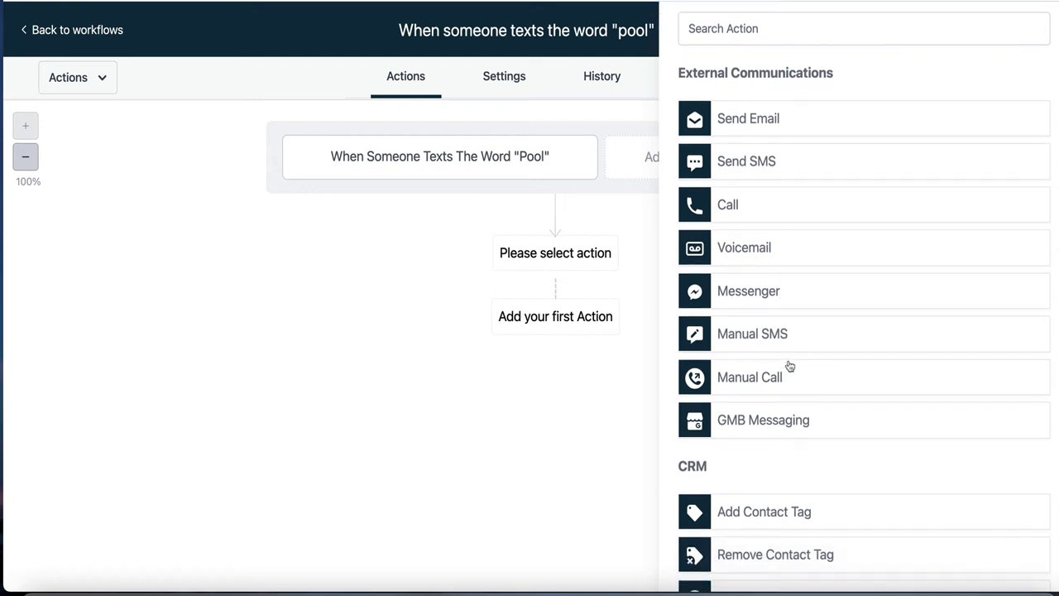
scroll(787, 420, "down", 3)
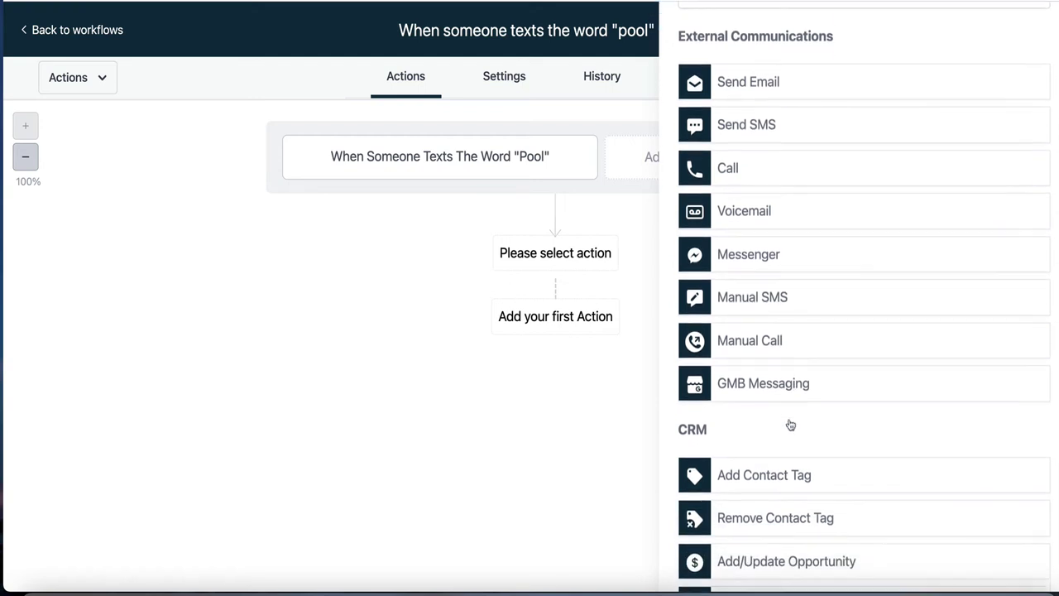
scroll(780, 333, "down", 3)
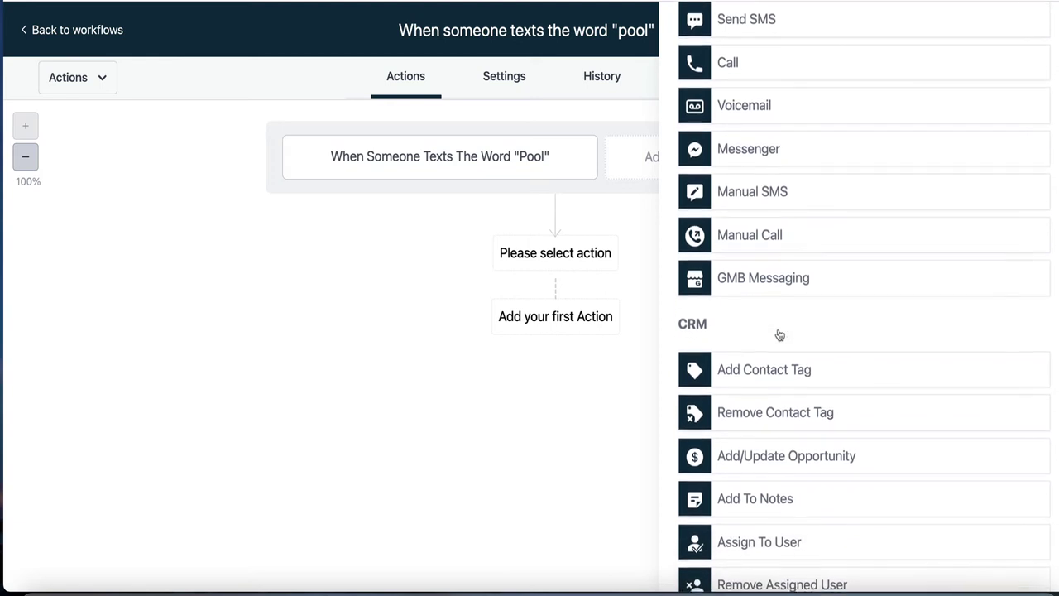
scroll(784, 381, "down", 1)
scroll(784, 381, "down", 2)
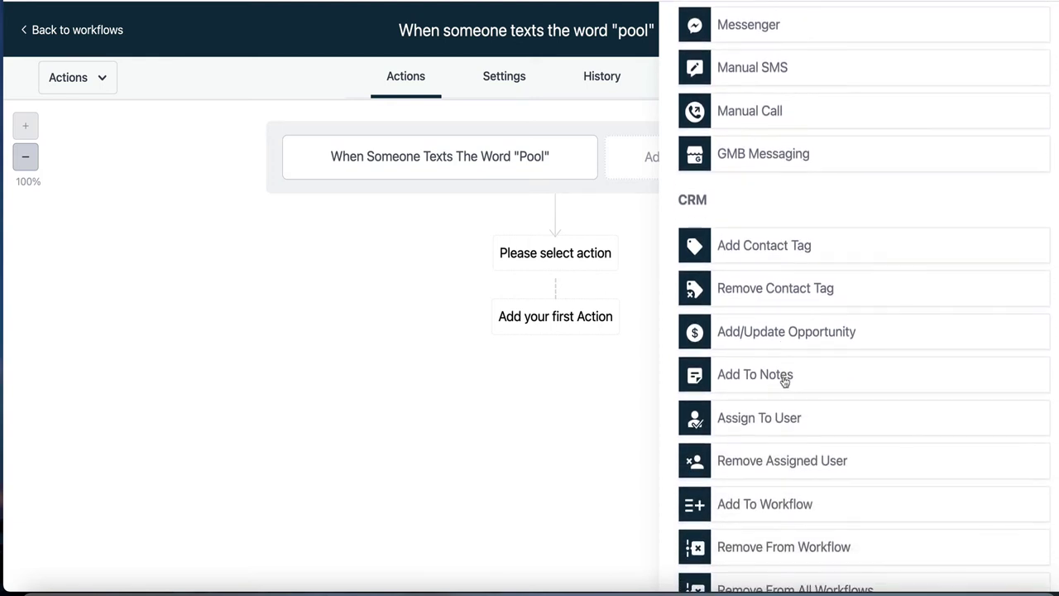
scroll(780, 383, "down", 1)
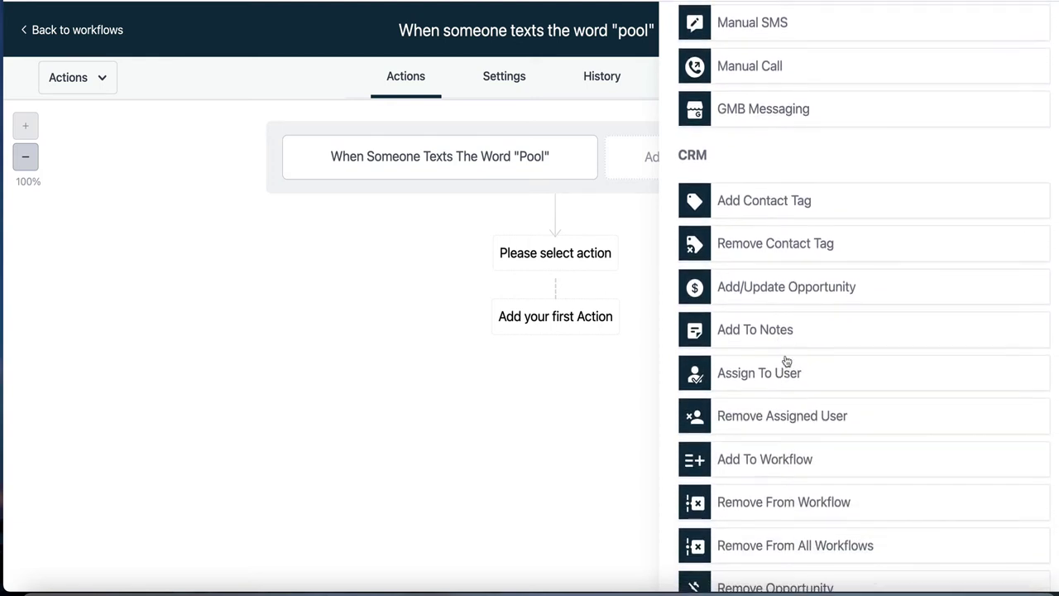
scroll(785, 361, "down", 3)
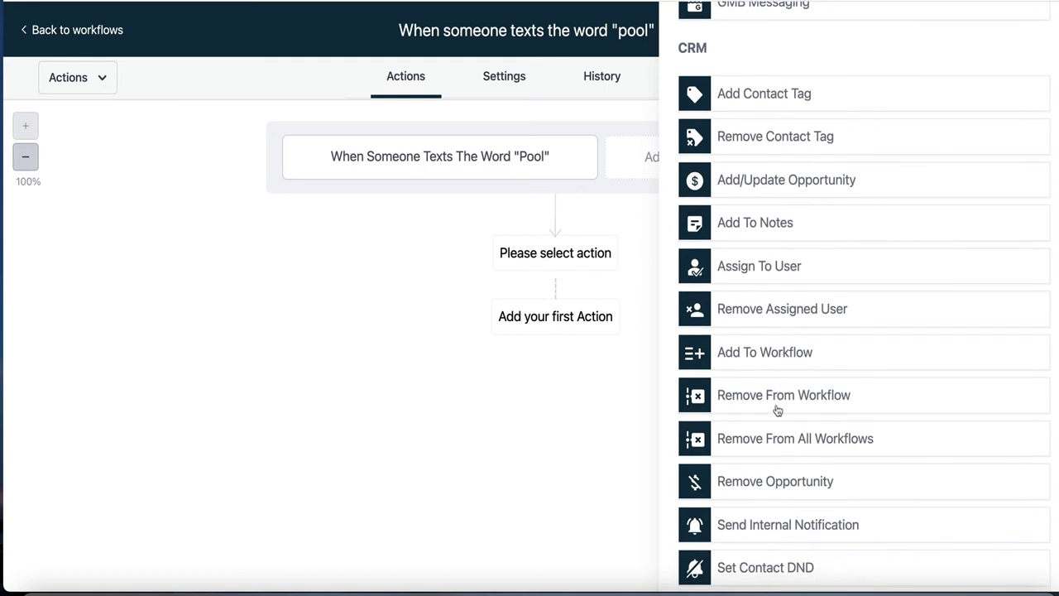
scroll(778, 412, "down", 3)
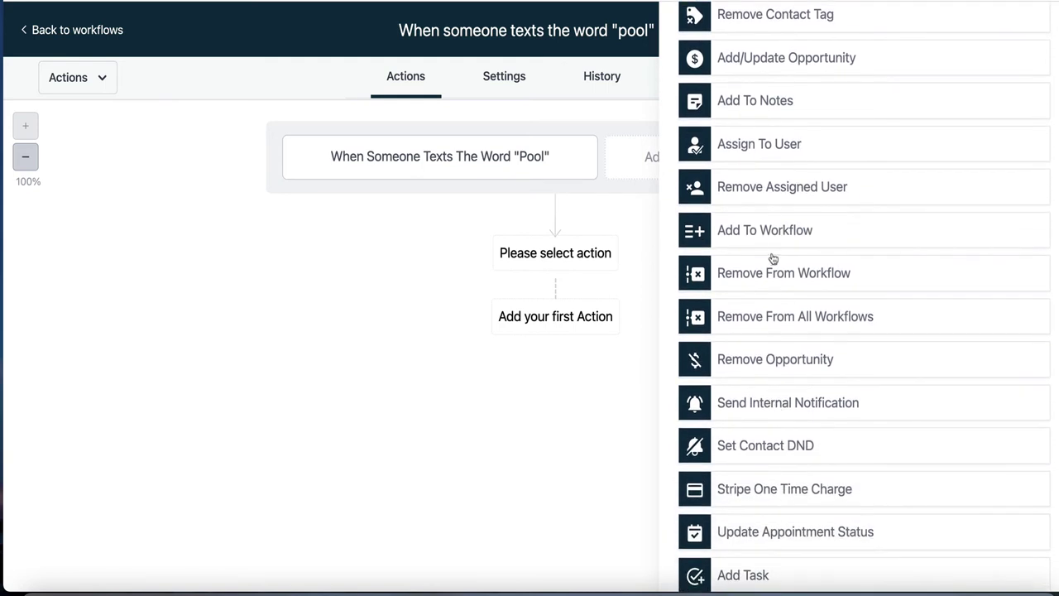
scroll(780, 380, "down", 1)
scroll(781, 383, "down", 5)
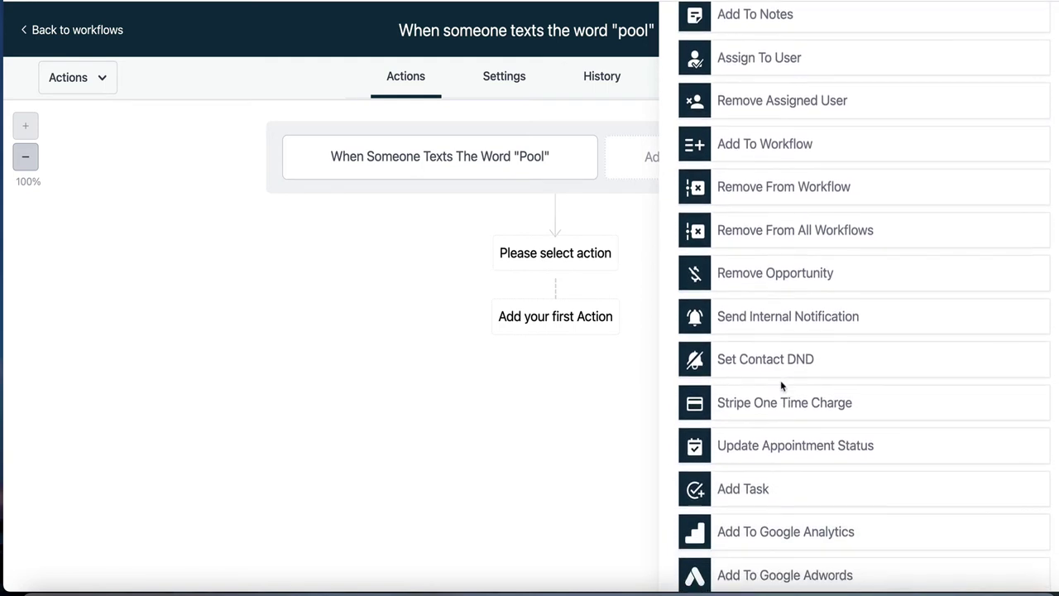
scroll(781, 380, "down", 3)
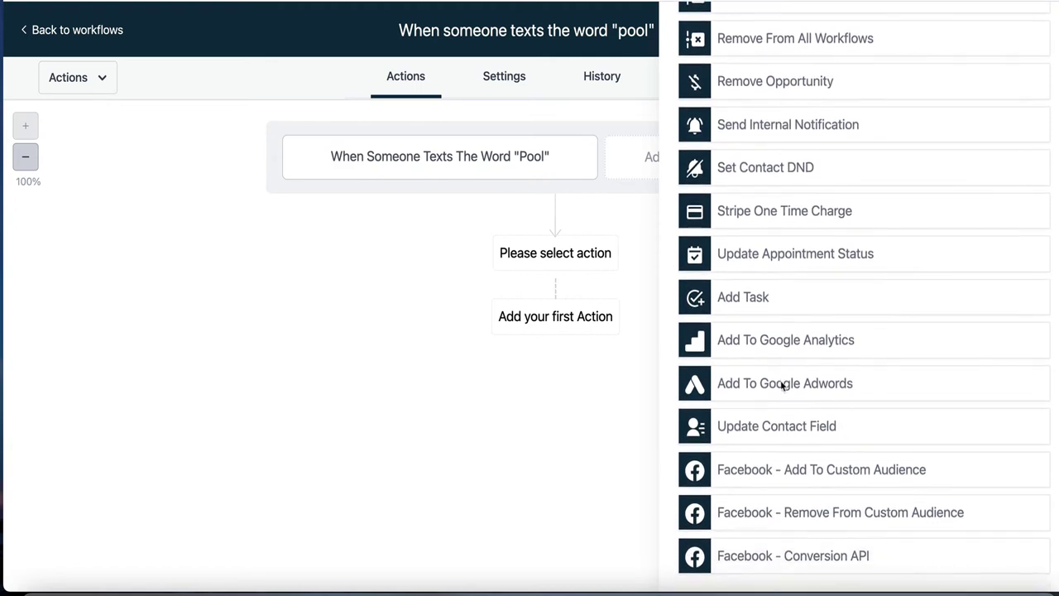
scroll(781, 385, "up", 2)
scroll(781, 385, "up", 5)
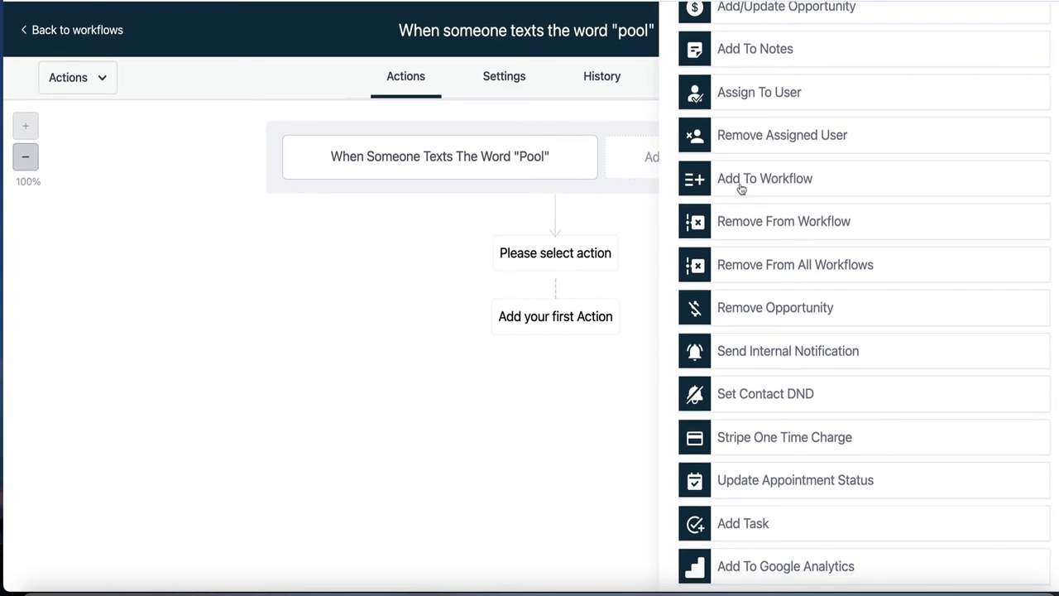
scroll(825, 404, "down", 12)
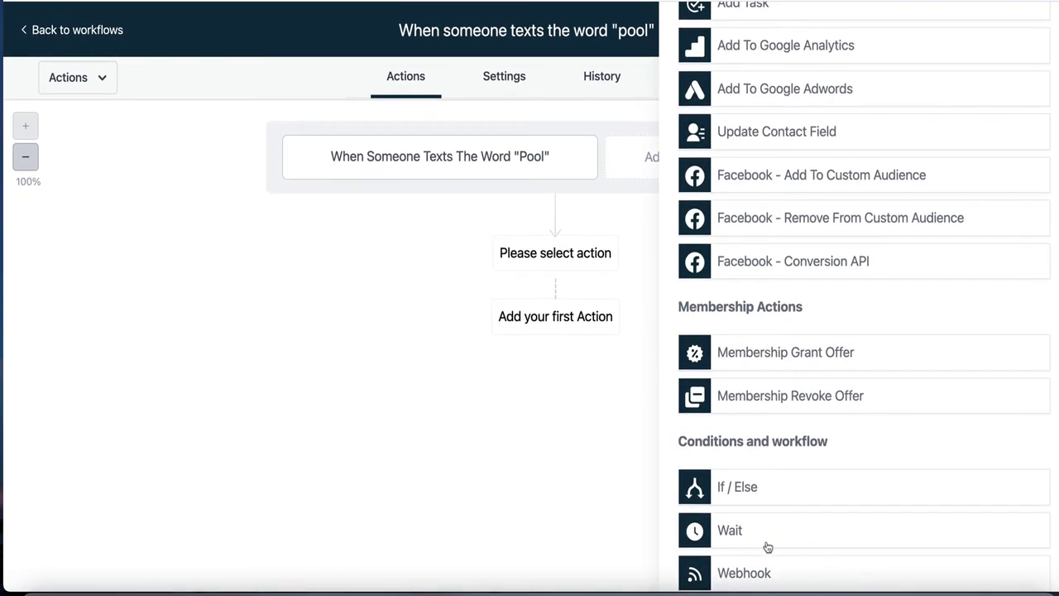
left_click(764, 539)
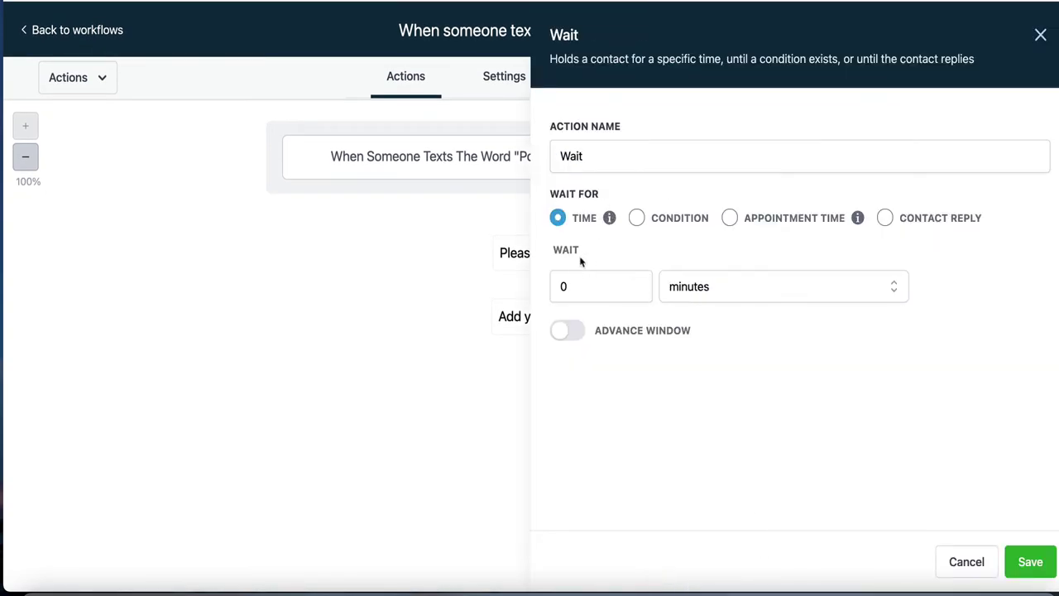
Set the wait time to 2 minutes and name the action Wait 2 minutes.
left_click_drag(579, 287, 522, 291)
type("2")
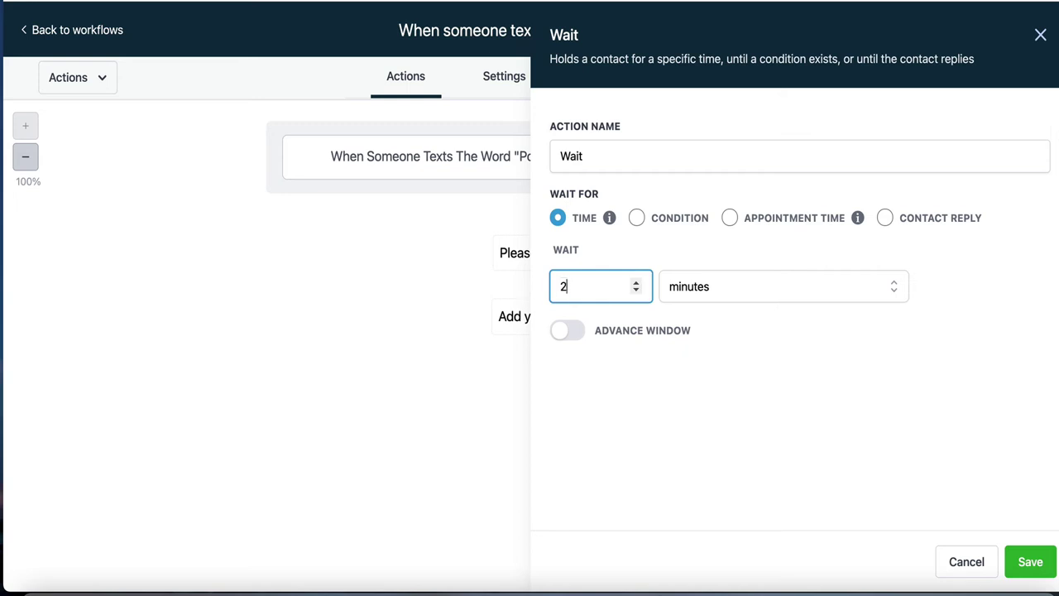
left_click(594, 159)
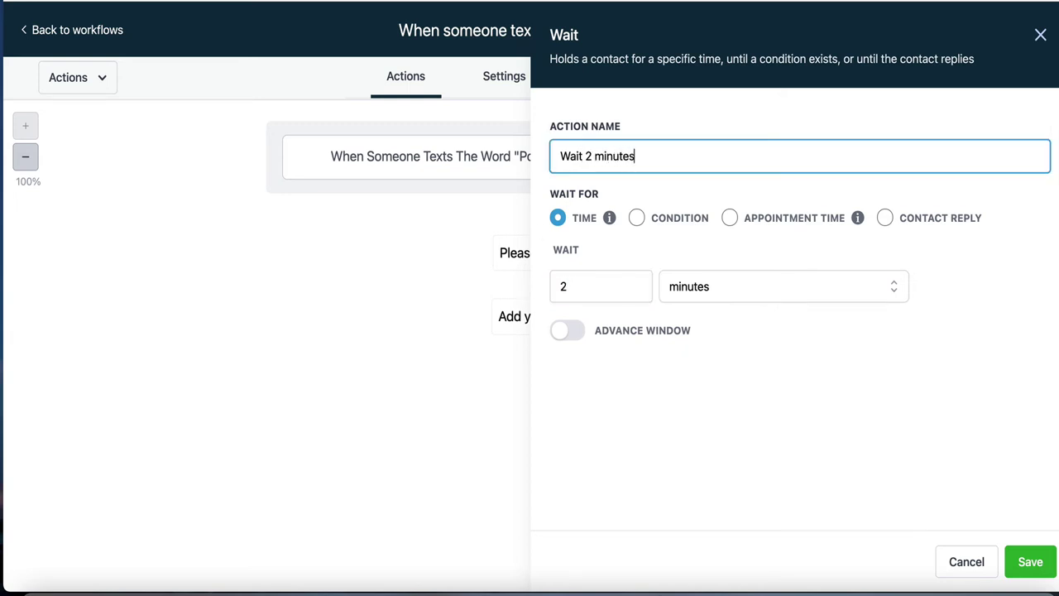
Enable the wait action's advance window, set its resume hours to end at 7:00 PM, and save the action.
left_click(571, 330)
scroll(648, 345, "down", 2)
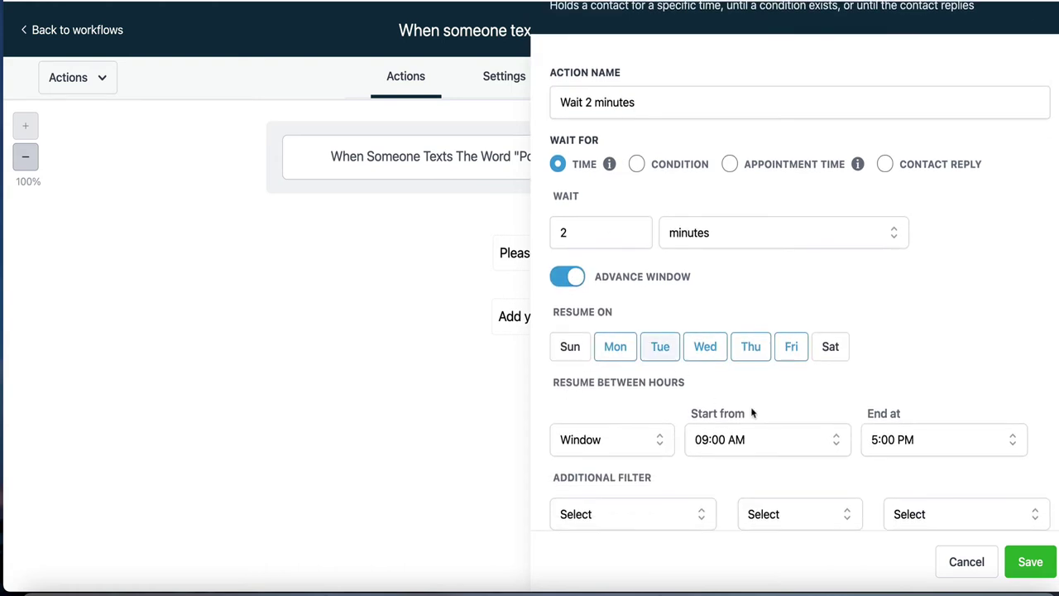
left_click(925, 443)
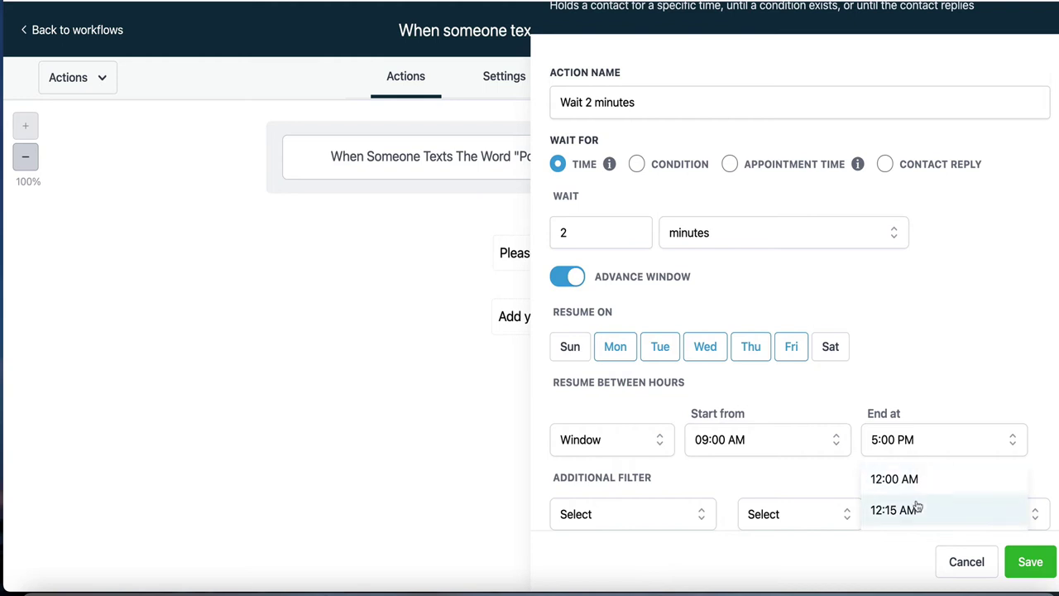
scroll(917, 504, "down", 10)
scroll(917, 505, "down", 5)
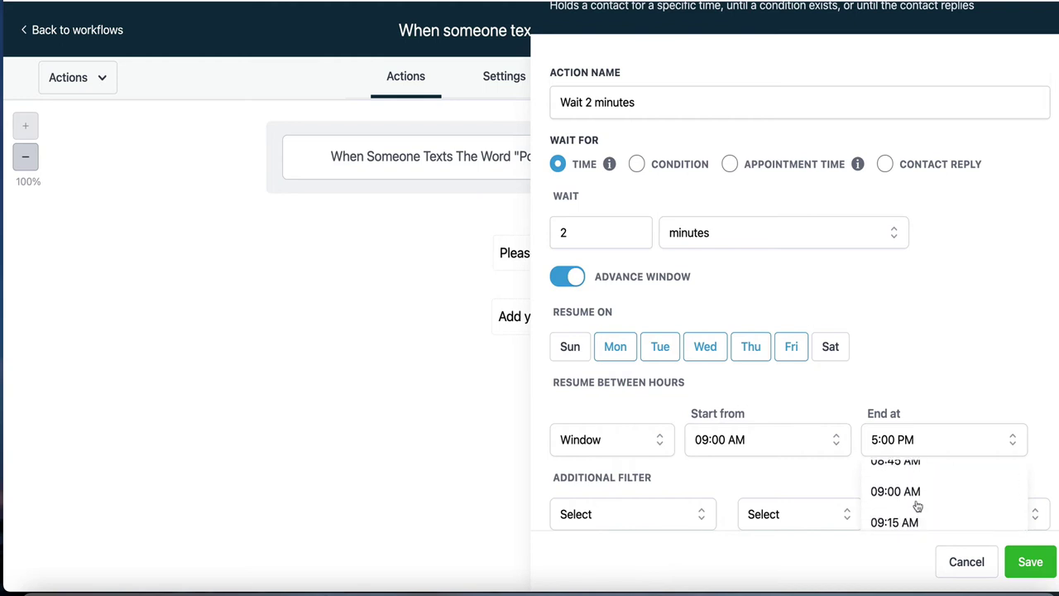
scroll(917, 505, "down", 13)
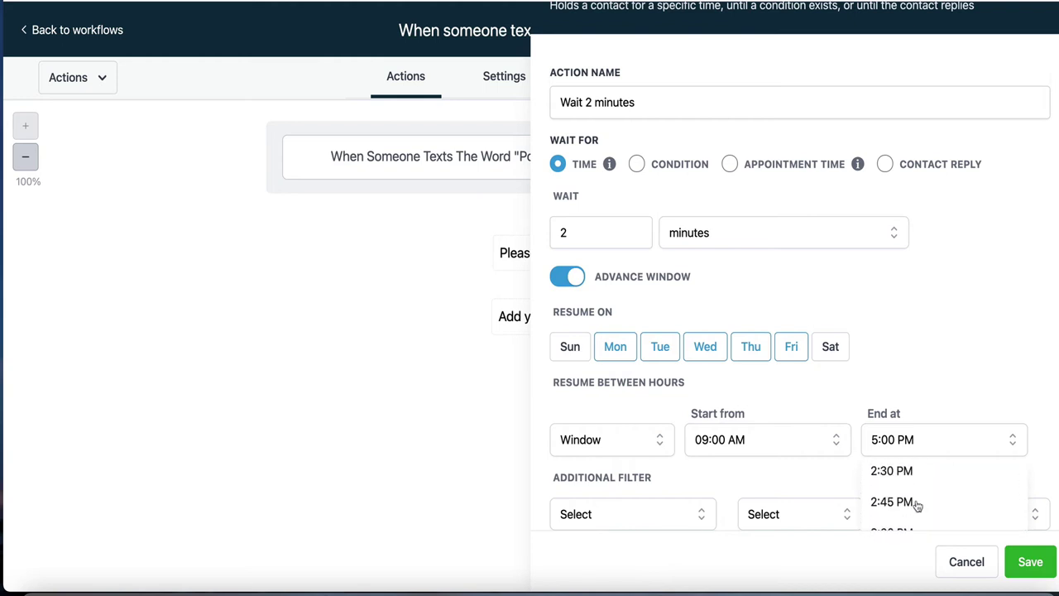
scroll(917, 505, "down", 1)
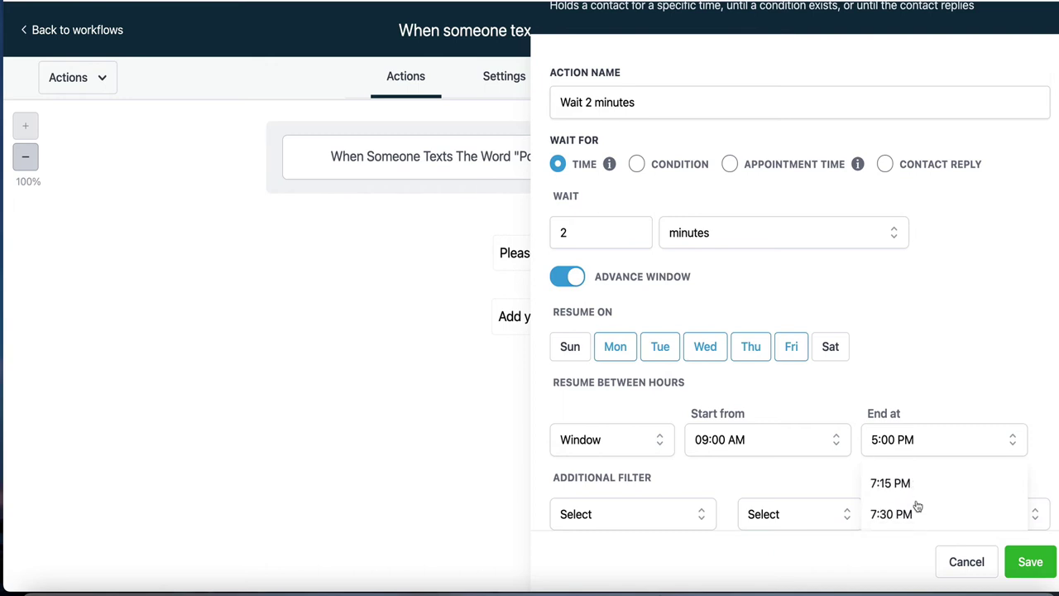
scroll(915, 503, "up", 1)
left_click(911, 490)
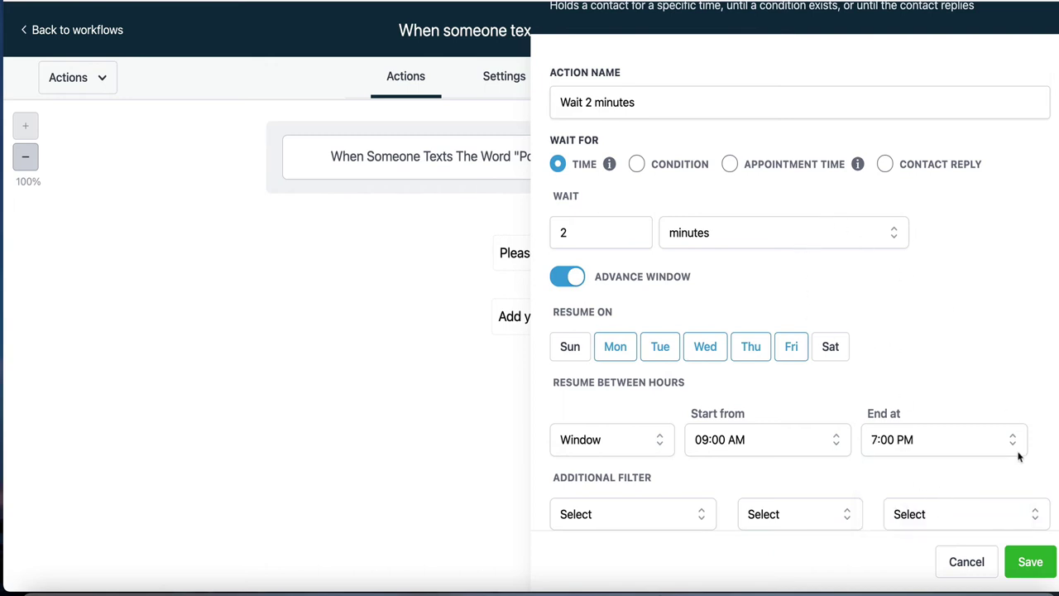
left_click(1031, 562)
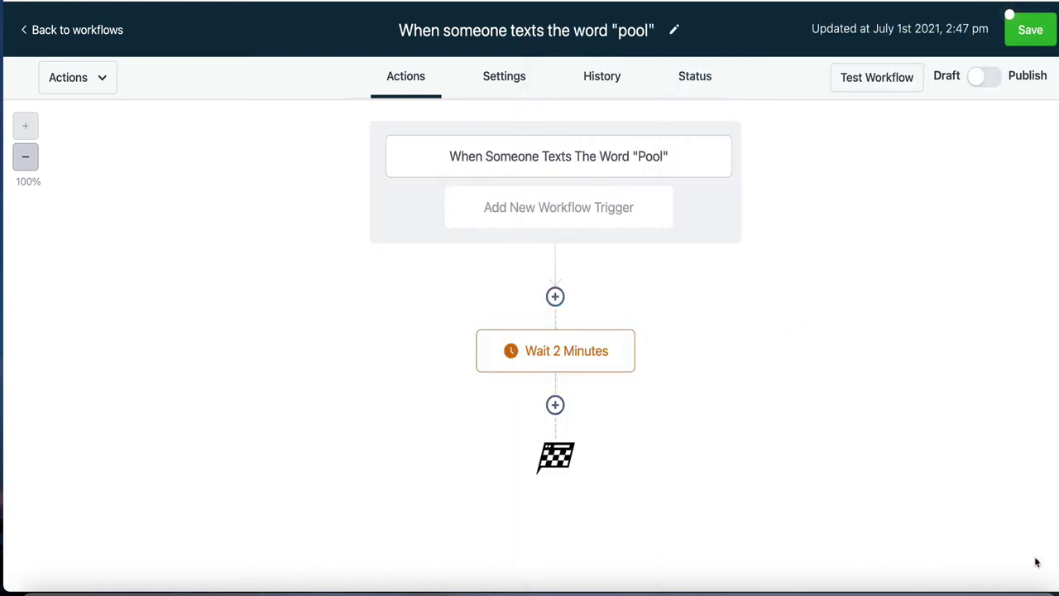
Insert an Add Contact Tag action after the 2-minute wait.
left_click(555, 404)
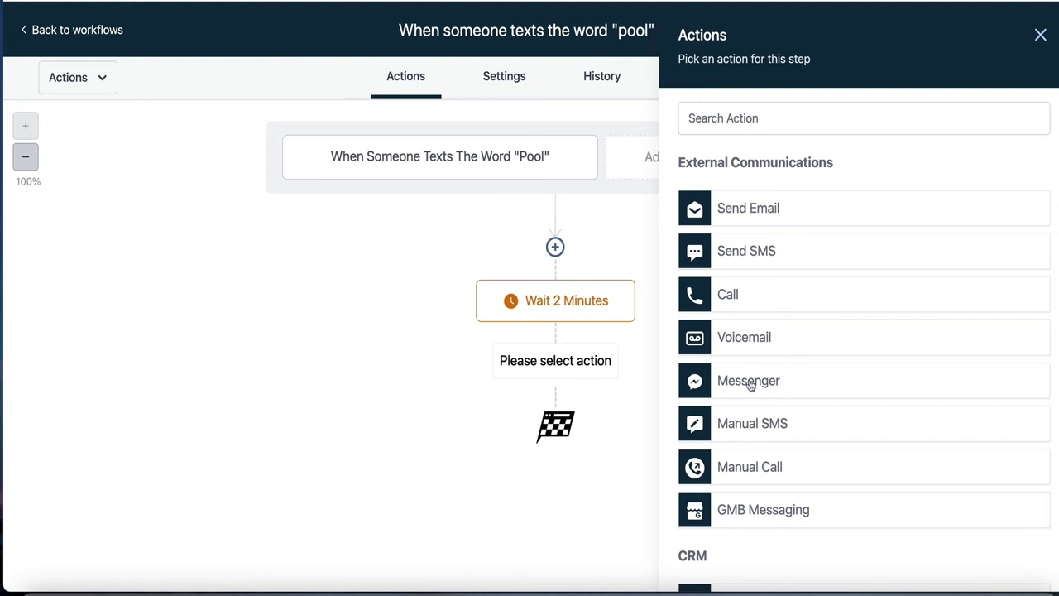
scroll(749, 385, "down", 1)
scroll(750, 385, "up", 1)
scroll(751, 385, "down", 5)
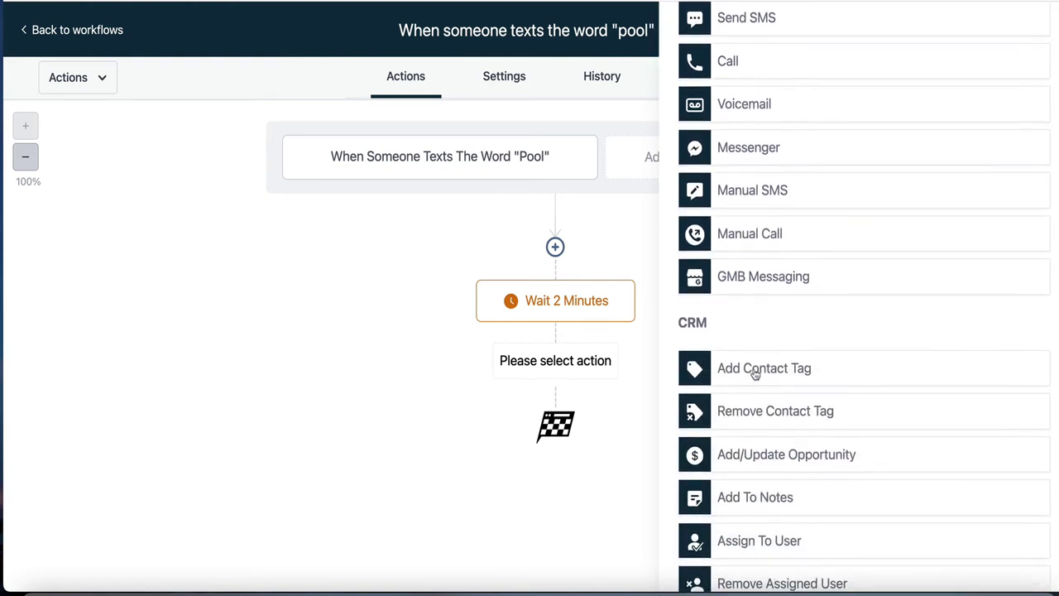
left_click(755, 374)
Create a new tag named texted word pool for the contact tag action and save the action.
left_click(740, 236)
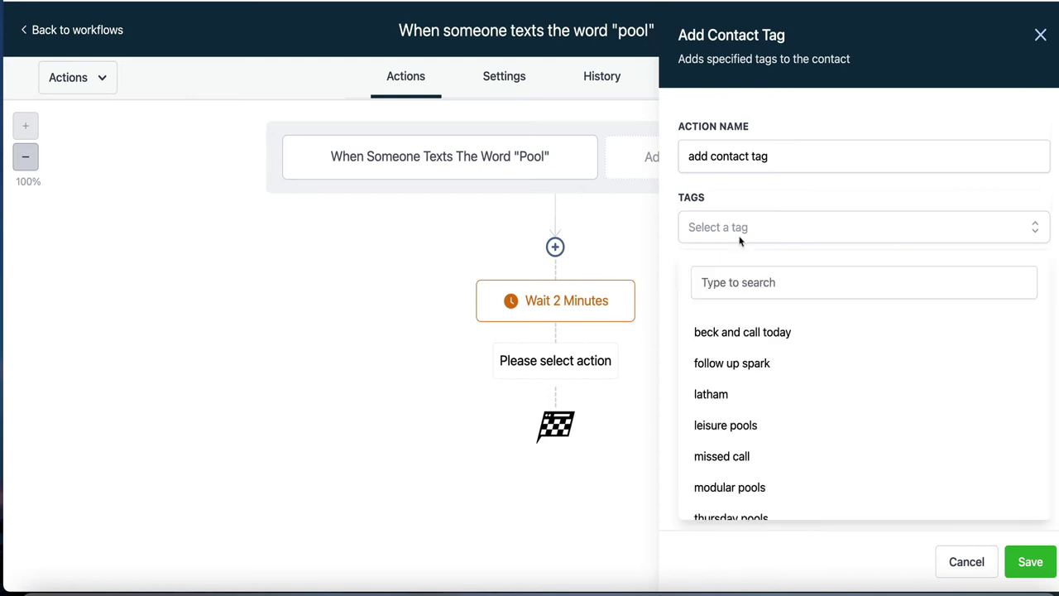
scroll(750, 444, "down", 1)
scroll(750, 444, "up", 1)
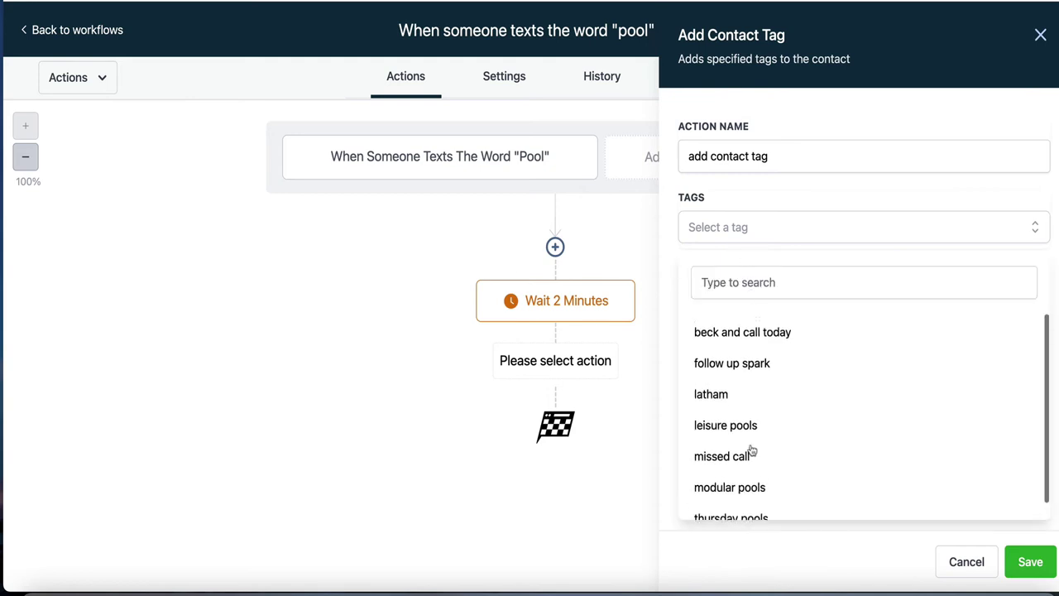
scroll(750, 447, "down", 1)
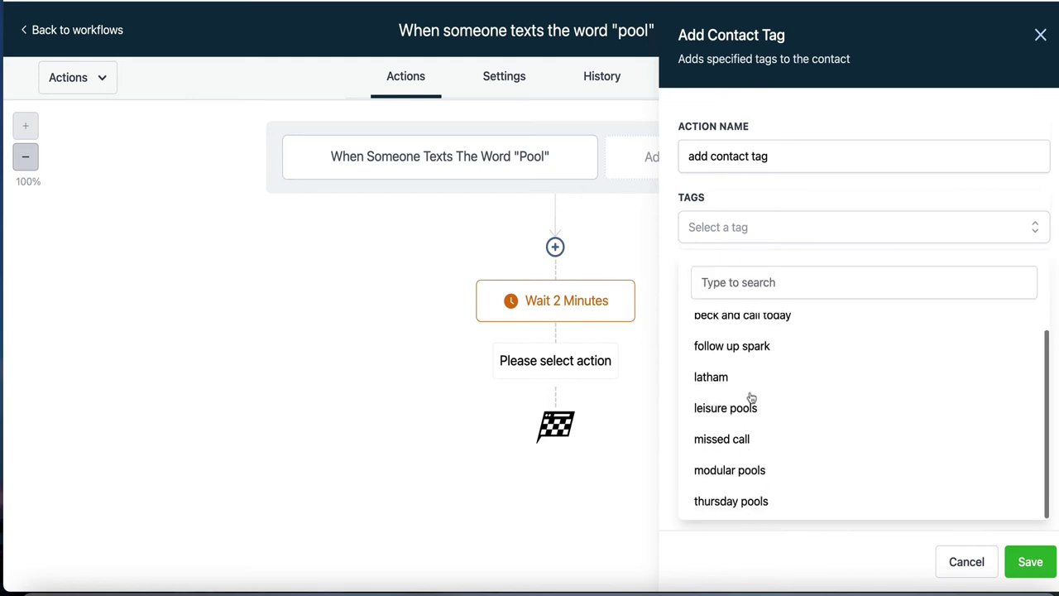
scroll(750, 397, "up", 1)
left_click(743, 288)
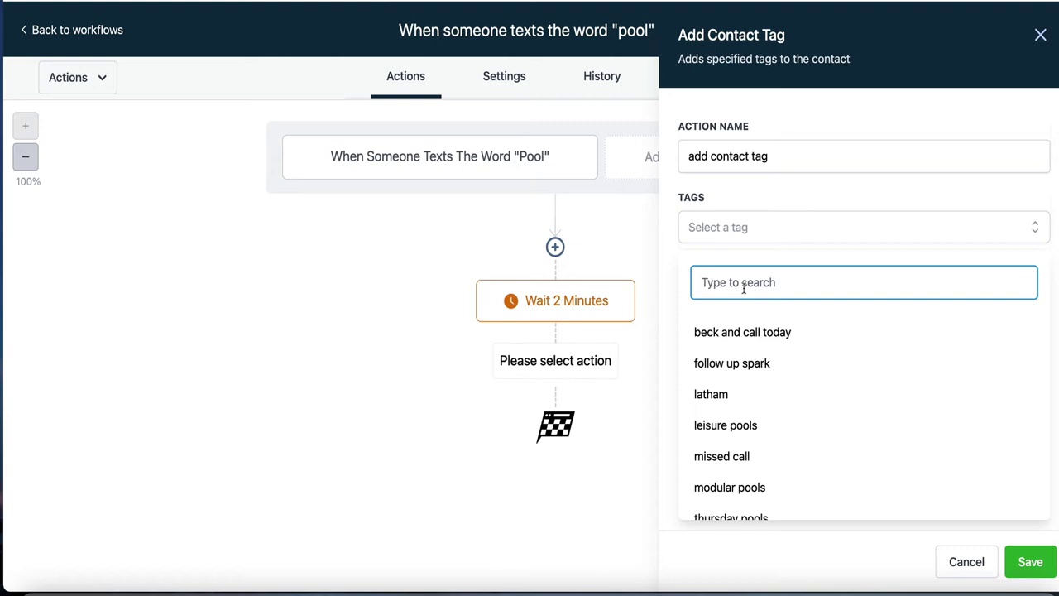
type("texted word pool")
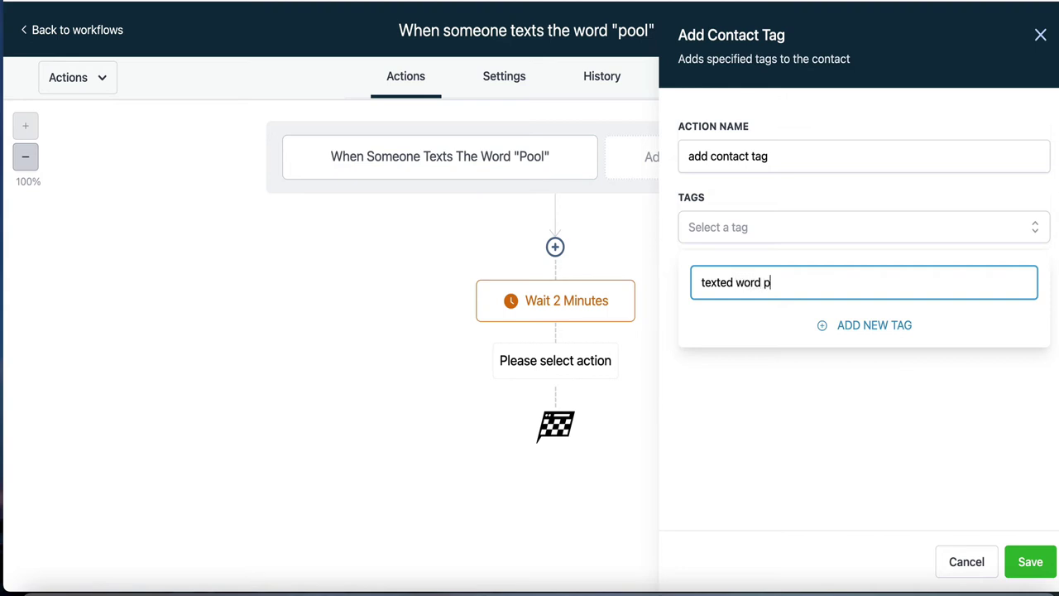
left_click(839, 330)
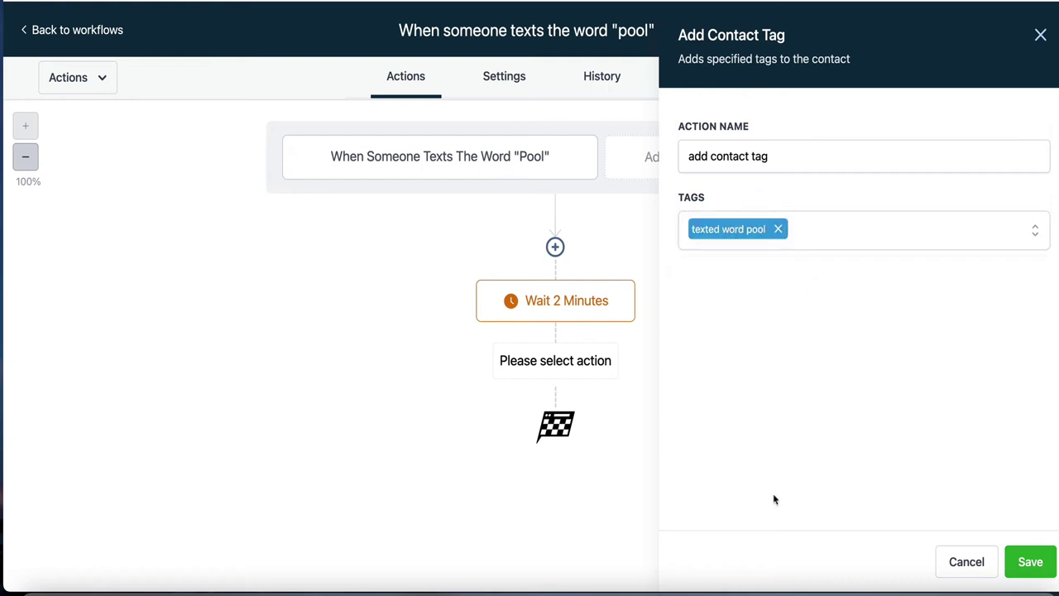
left_click(1035, 565)
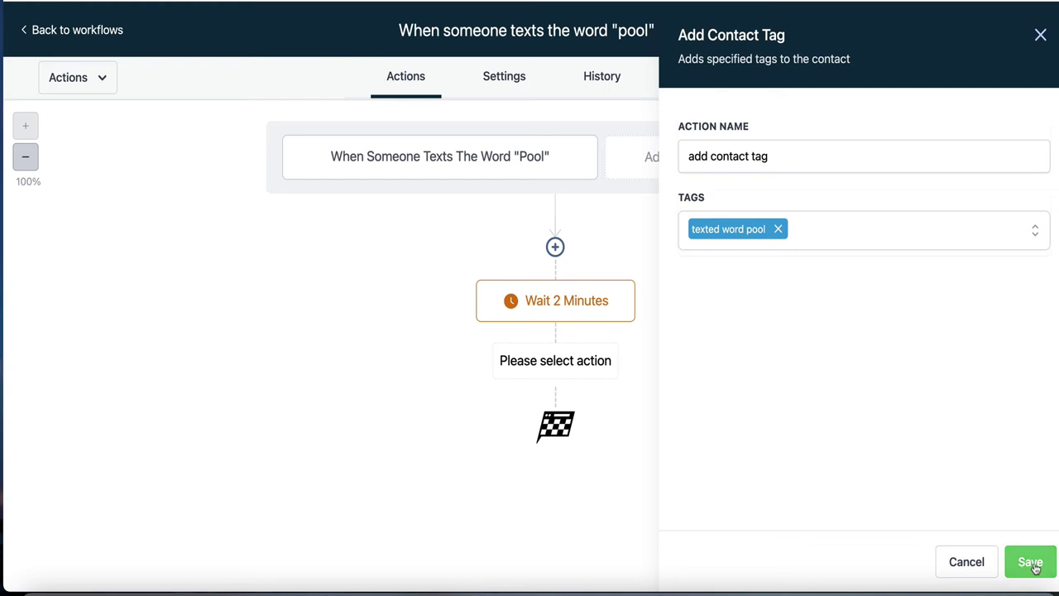
left_click(1034, 566)
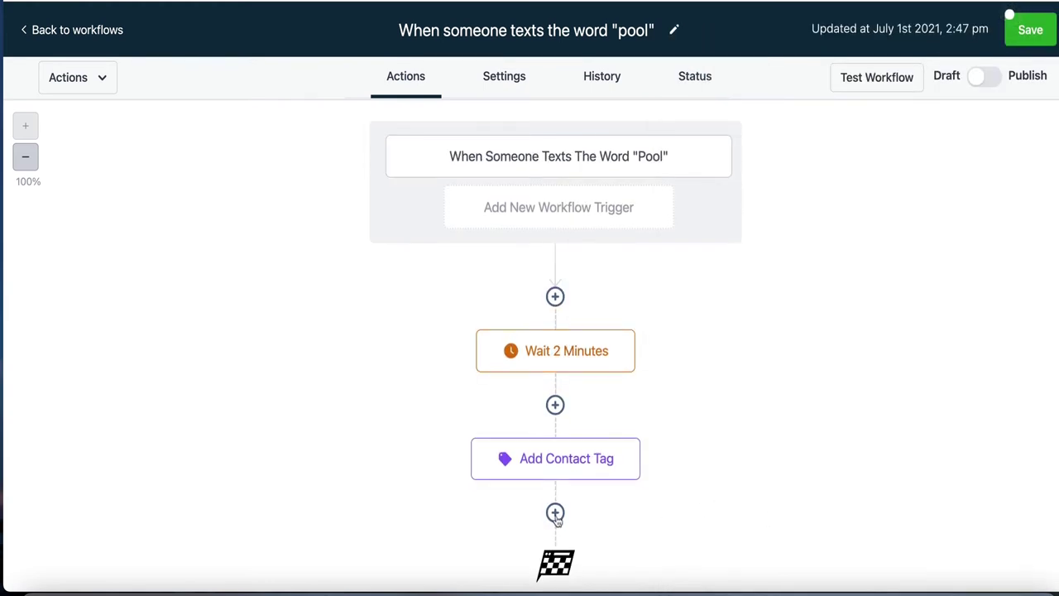
Insert a Send SMS action after Add Contact Tag and start its message with "Hey" and the contact's First Name custom value.
left_click(555, 513)
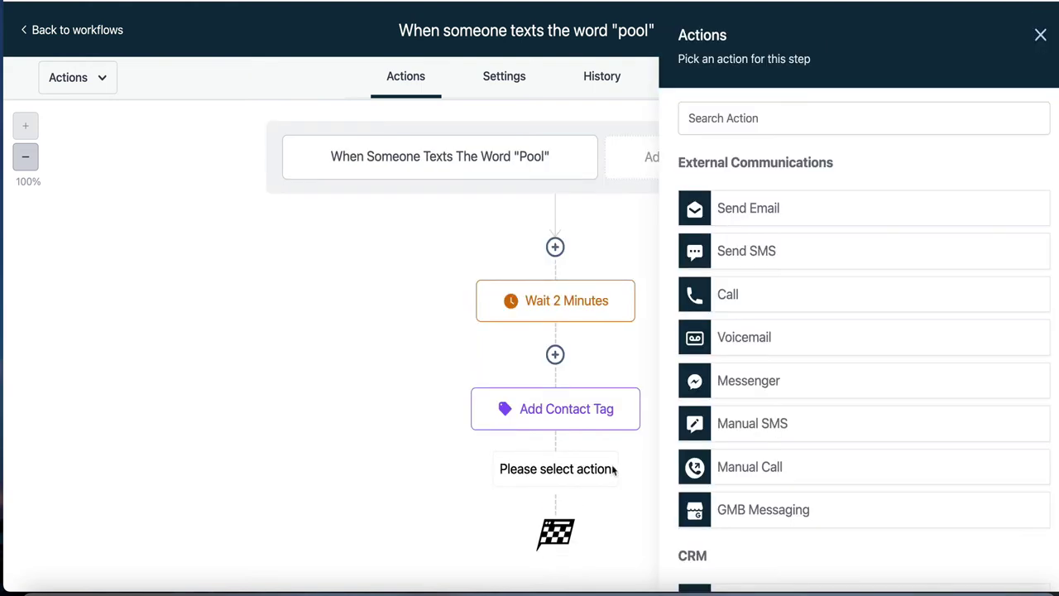
left_click(775, 250)
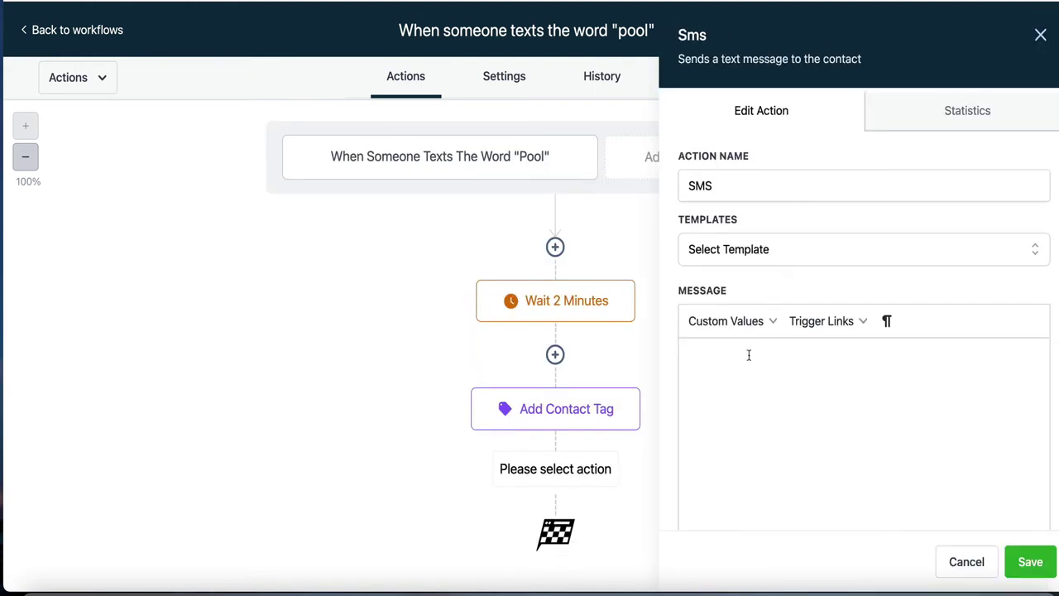
type("Hey")
left_click(771, 321)
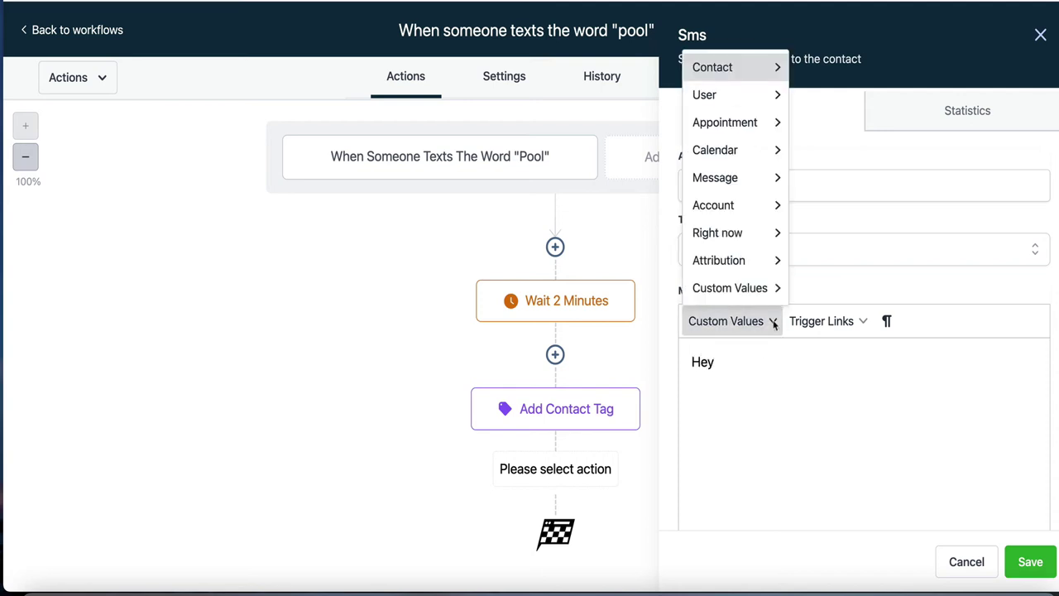
mouse_move(774, 225)
mouse_move(756, 69)
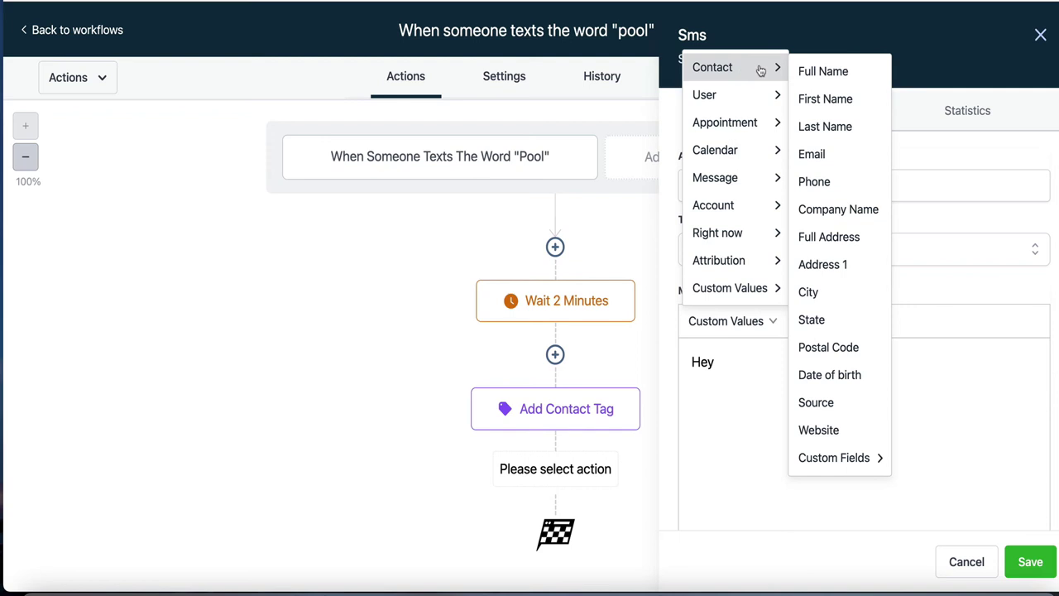
left_click(818, 100)
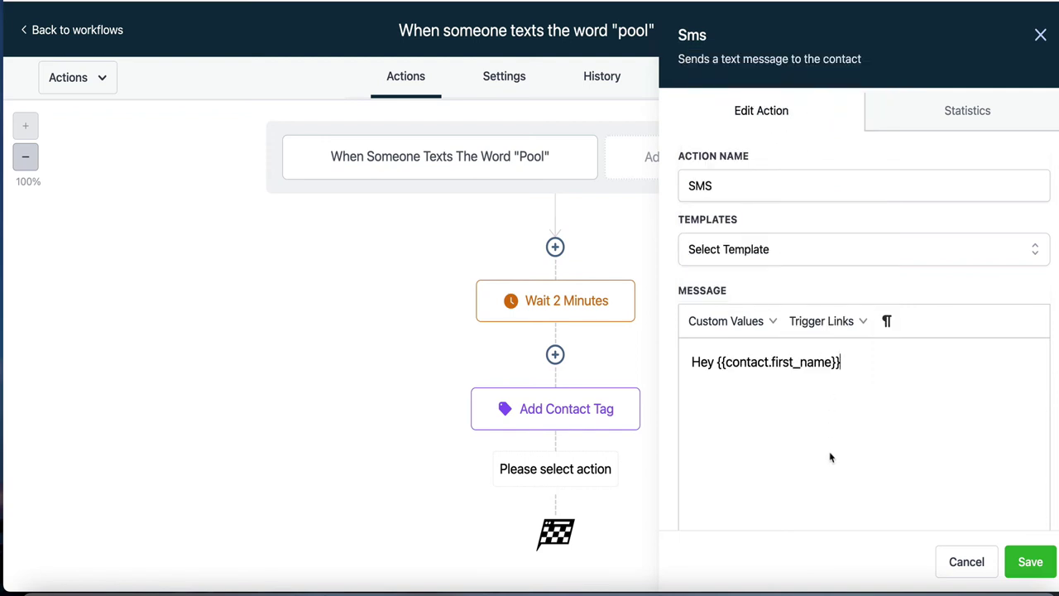
Complete the SMS with ", thank you for texting the word pool, reply and let me know specifically how we can help you" and save the action.
type(", thank you for t")
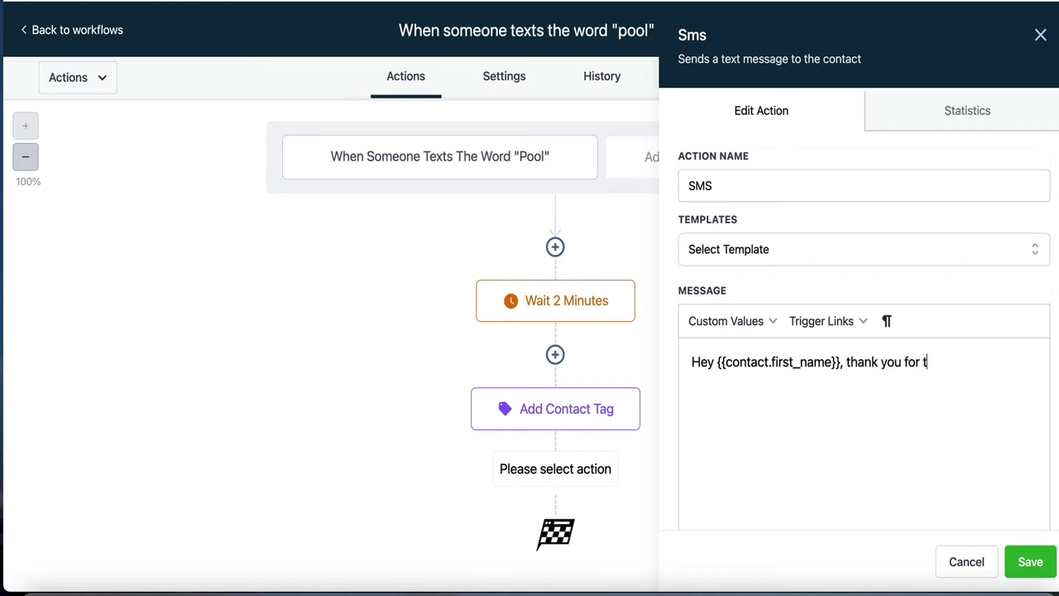
type("exting the w")
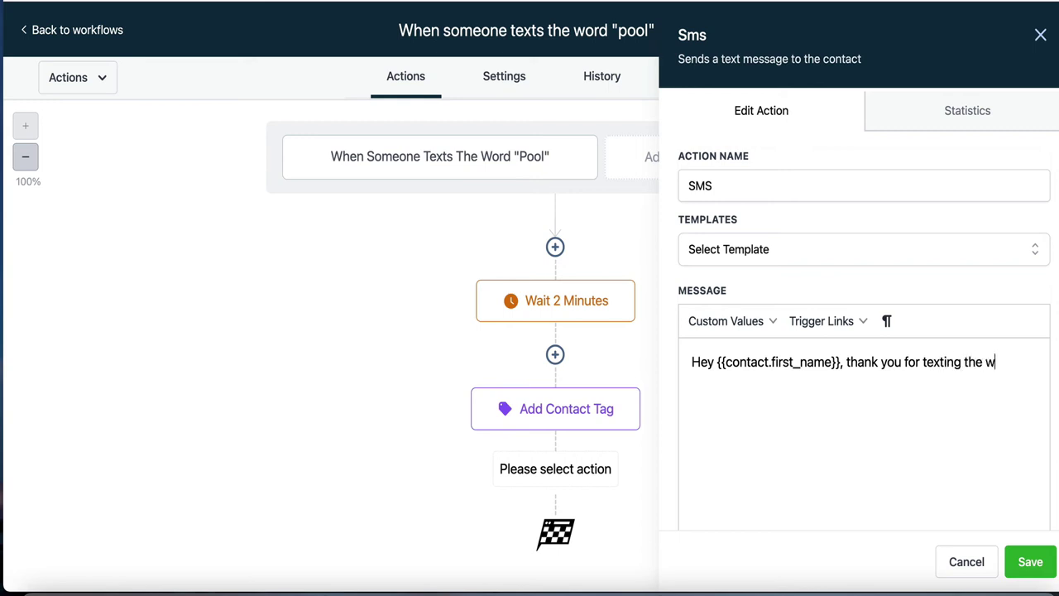
type("ord pool, reply a")
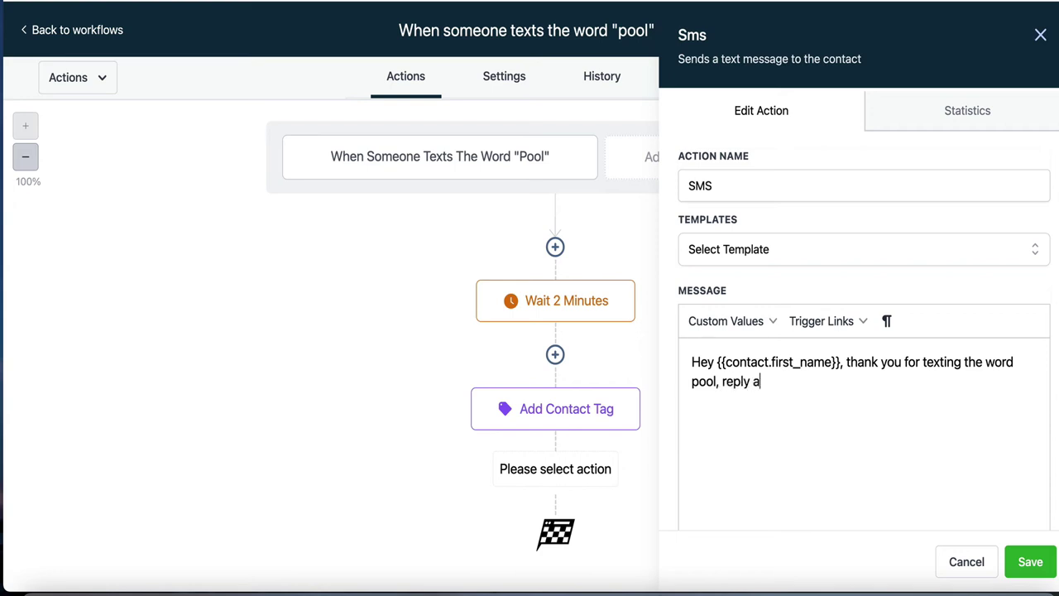
type("nd let me know spec")
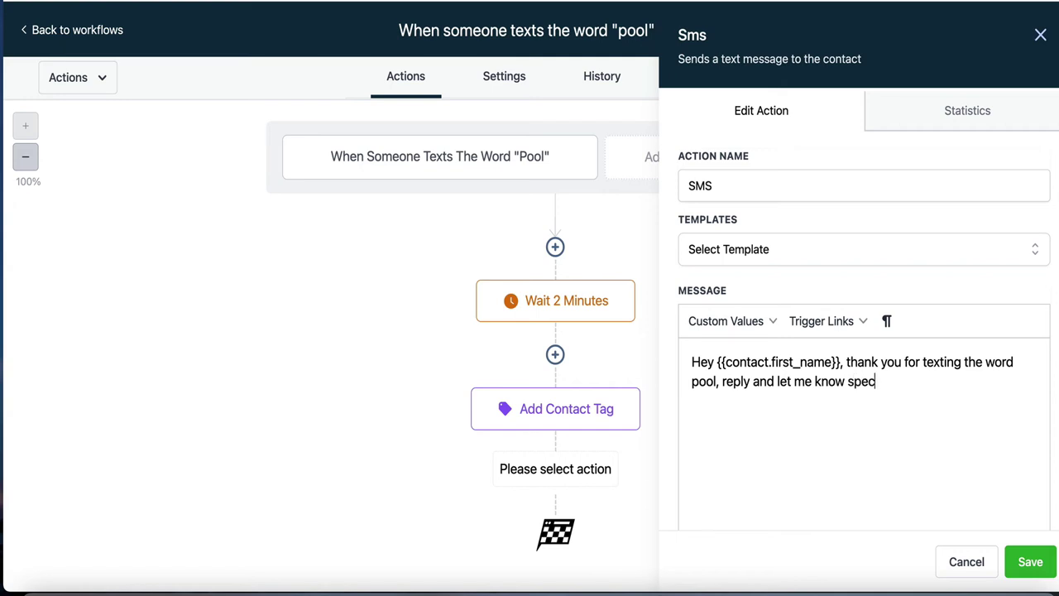
type("ifically how we can he")
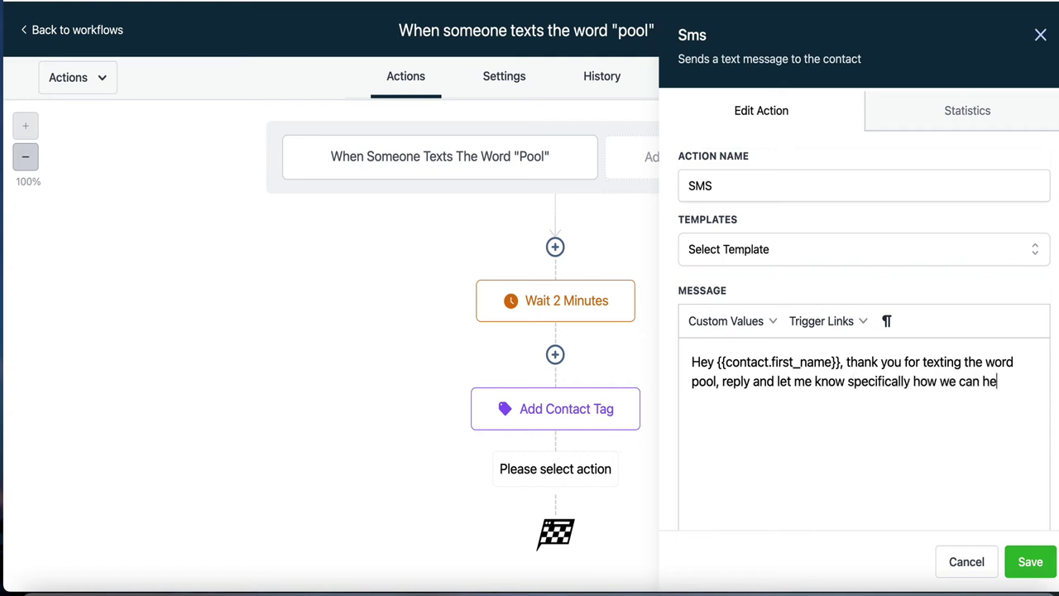
type("lp you")
left_click(1025, 563)
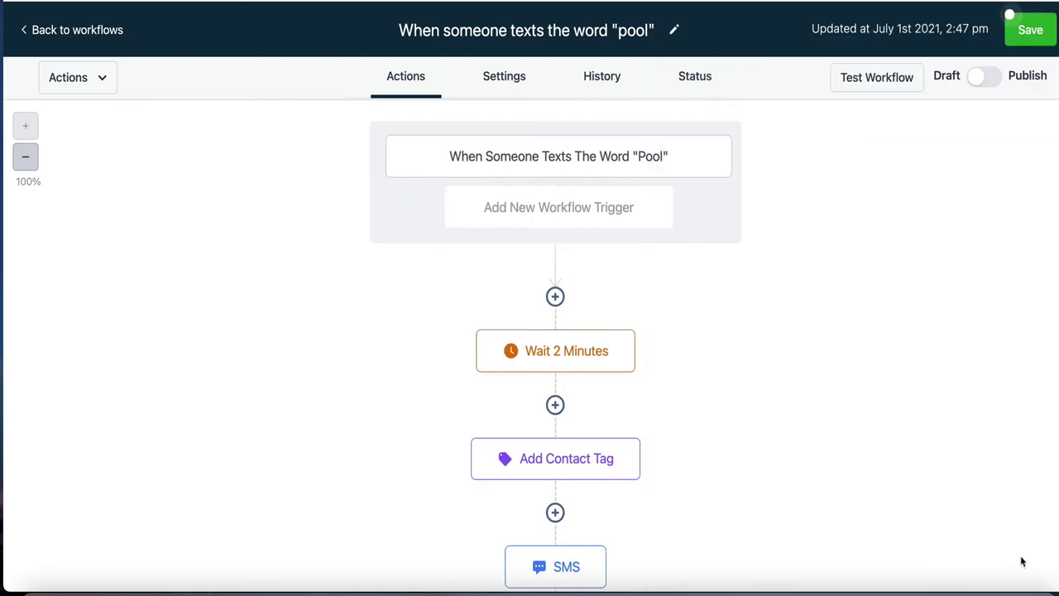
scroll(771, 501, "down", 1)
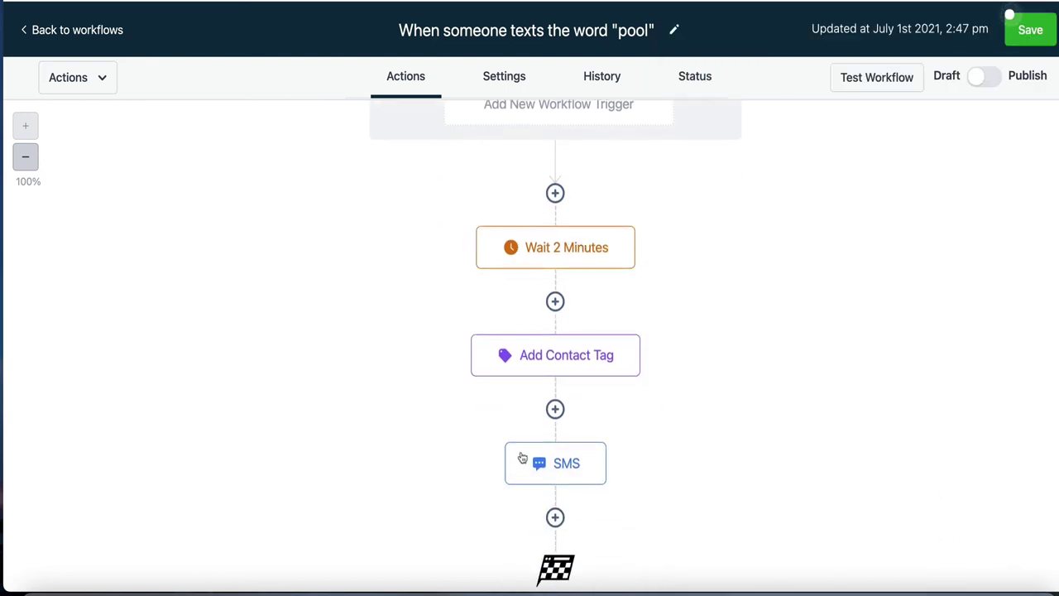
scroll(605, 426, "up", 1)
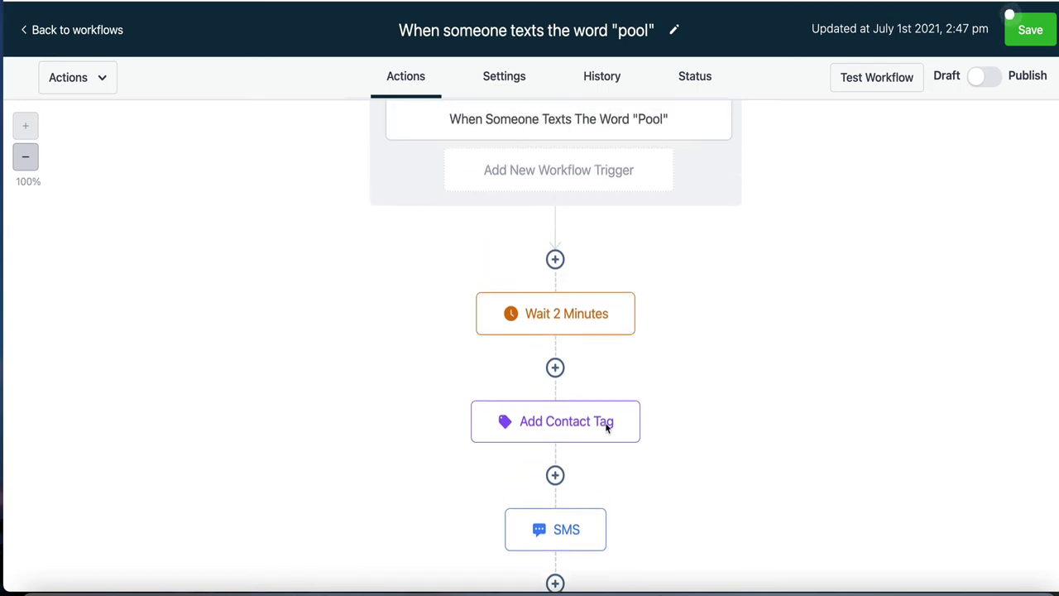
scroll(605, 422, "down", 1)
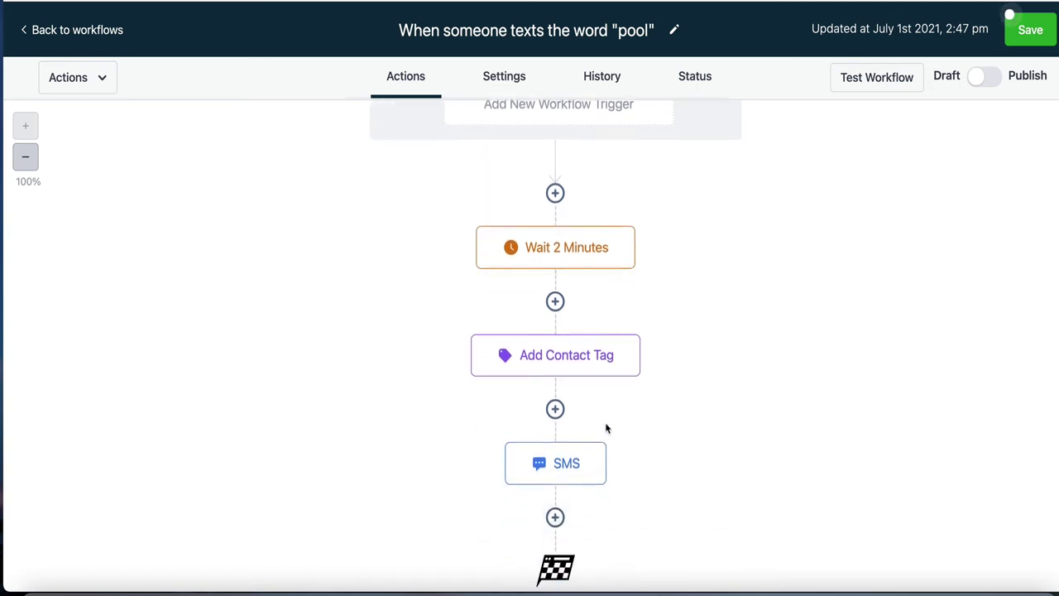
scroll(650, 423, "down", 1)
left_click(556, 518)
scroll(770, 518, "down", 10)
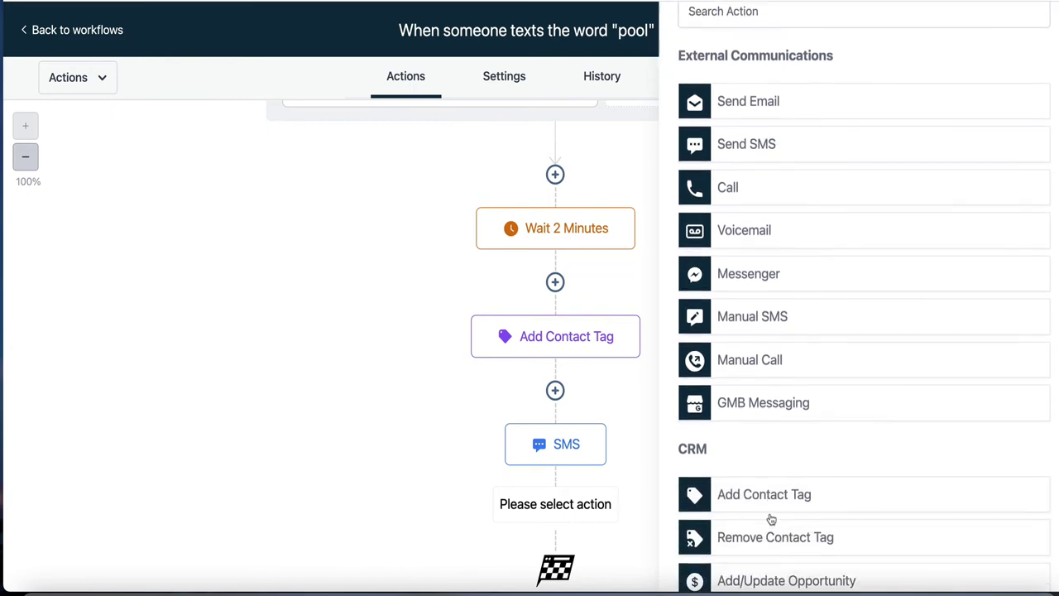
scroll(770, 519, "down", 2)
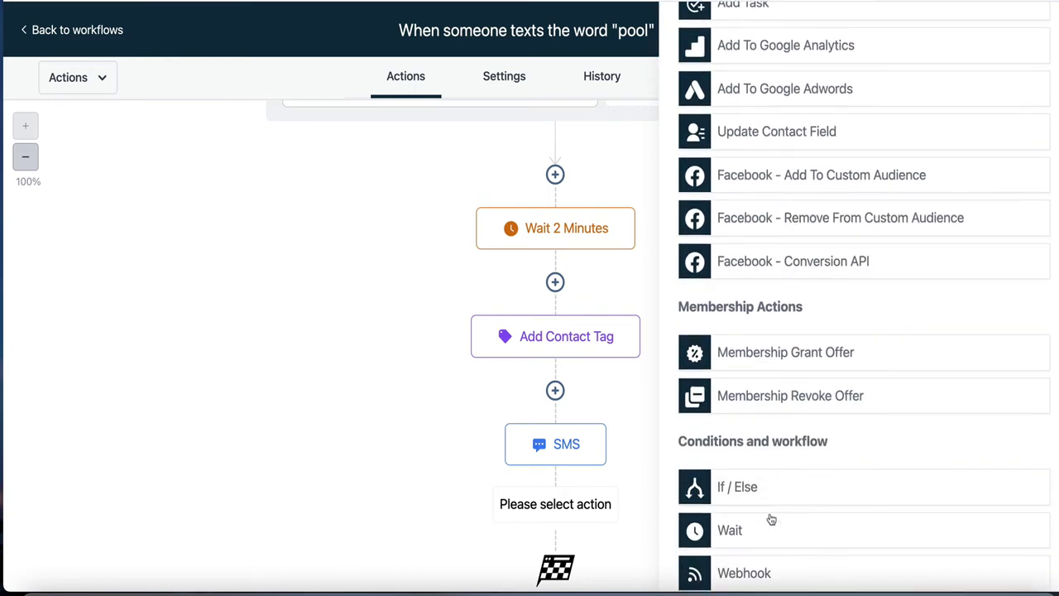
left_click(752, 533)
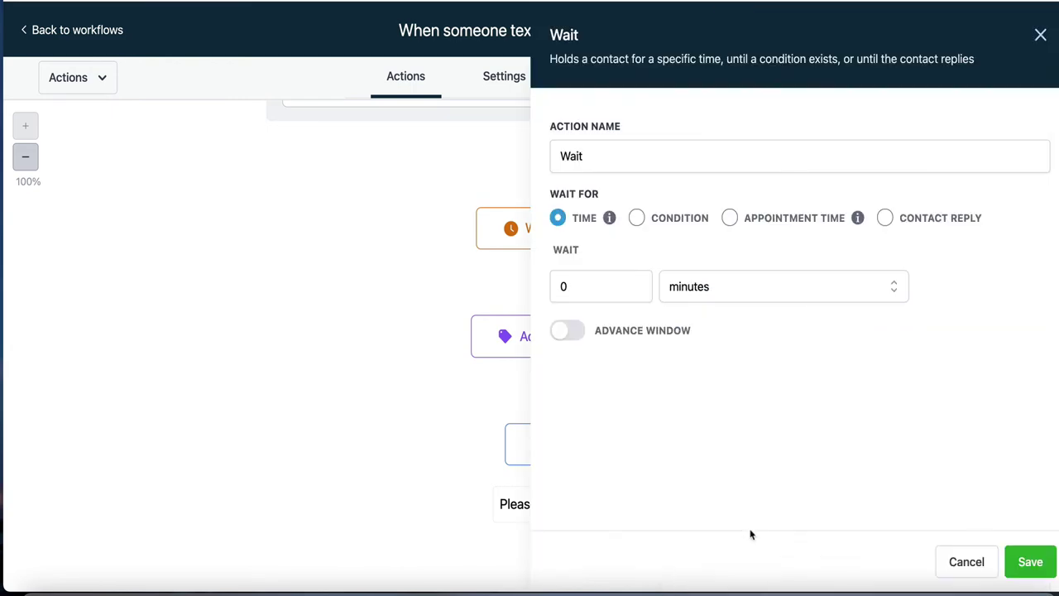
left_click(700, 286)
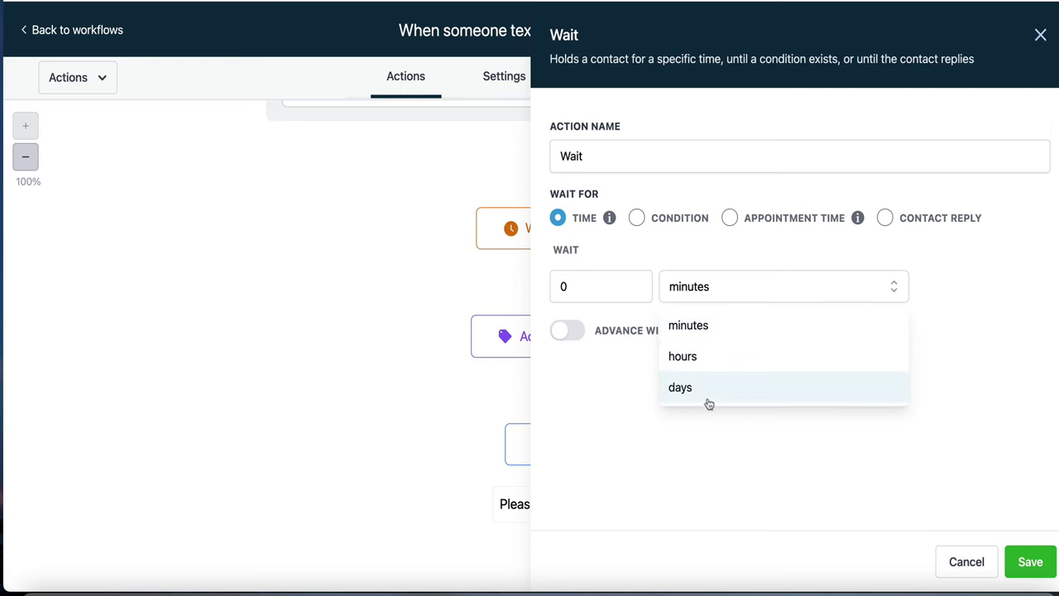
left_click(966, 562)
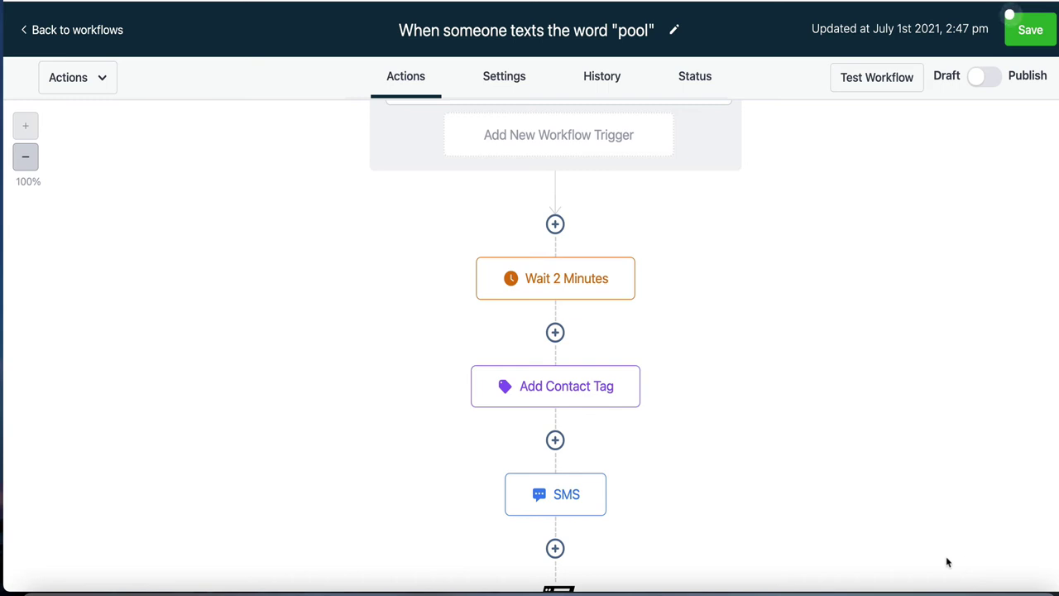
Switch the pool workflow from Draft to Publish and save it.
scroll(716, 457, "down", 1)
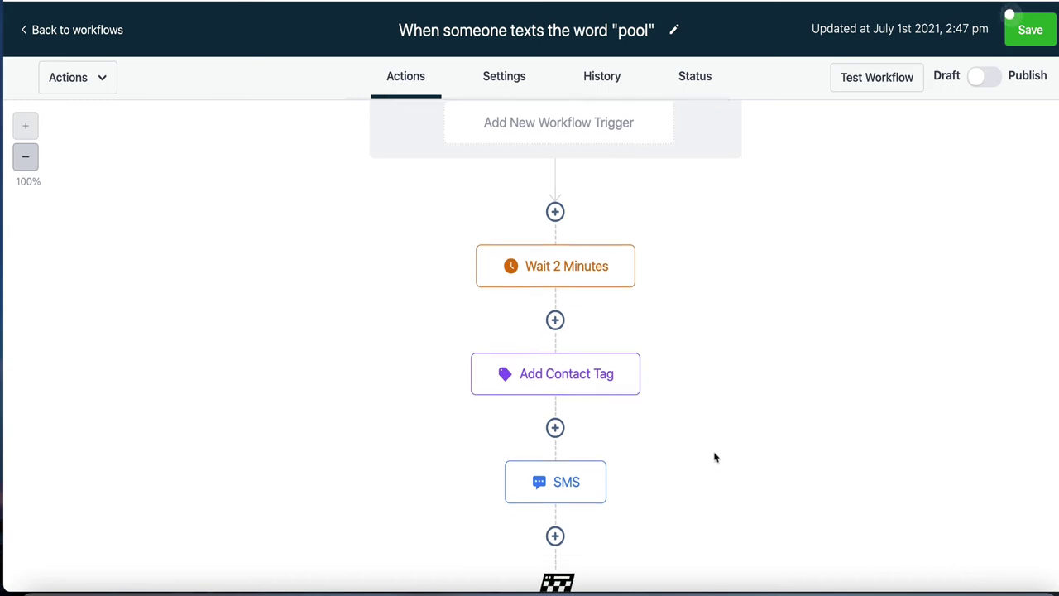
scroll(716, 457, "up", 3)
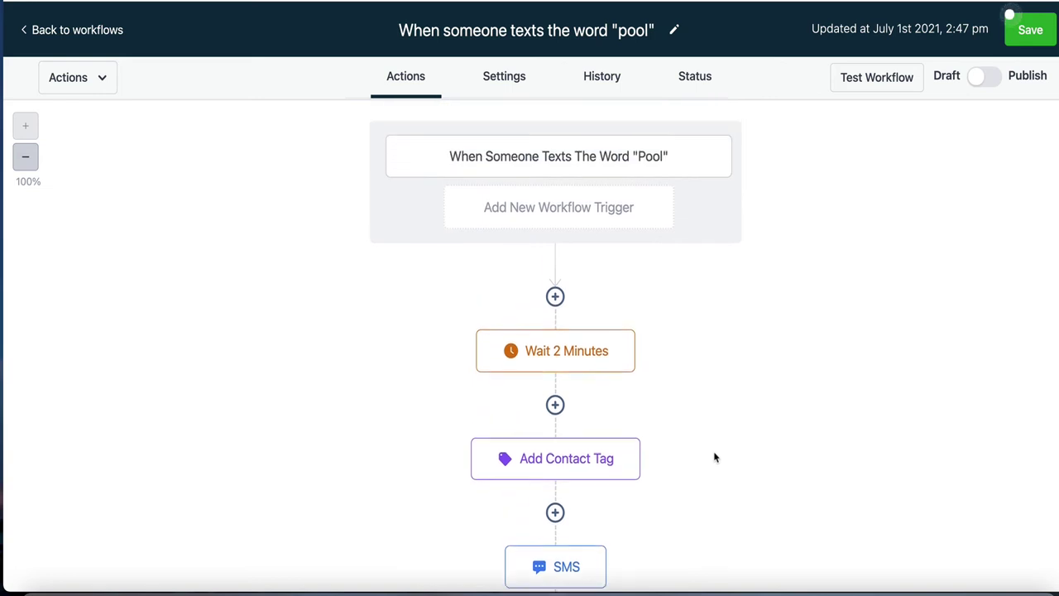
scroll(716, 456, "down", 3)
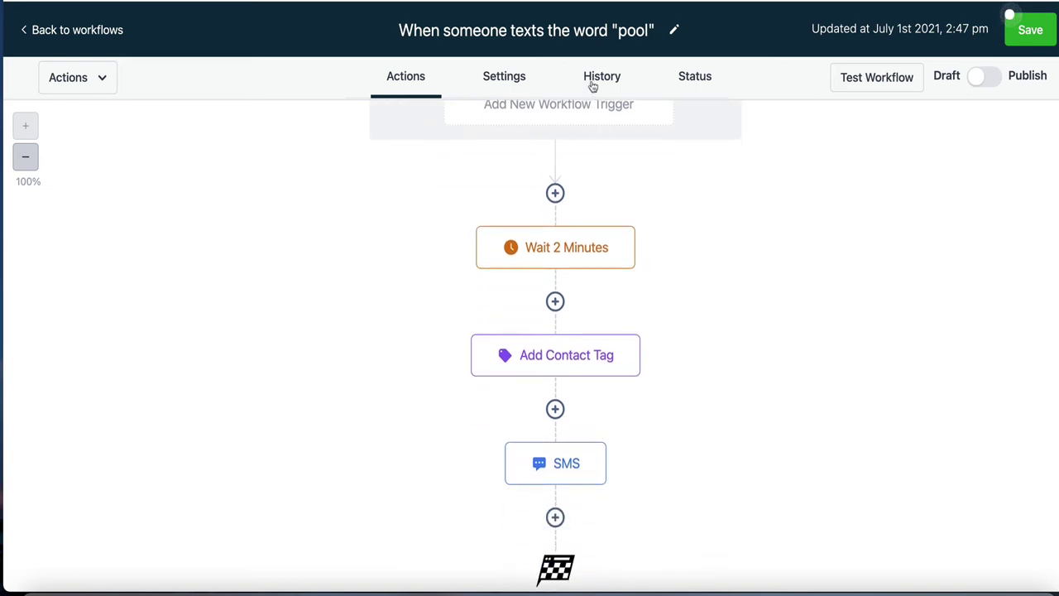
scroll(683, 377, "up", 3)
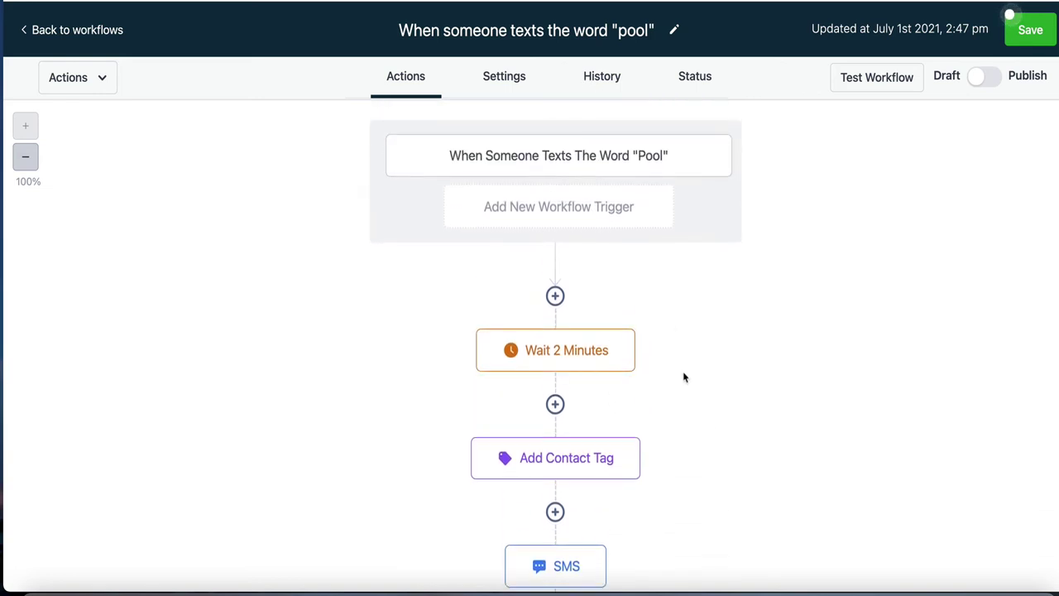
scroll(683, 377, "down", 3)
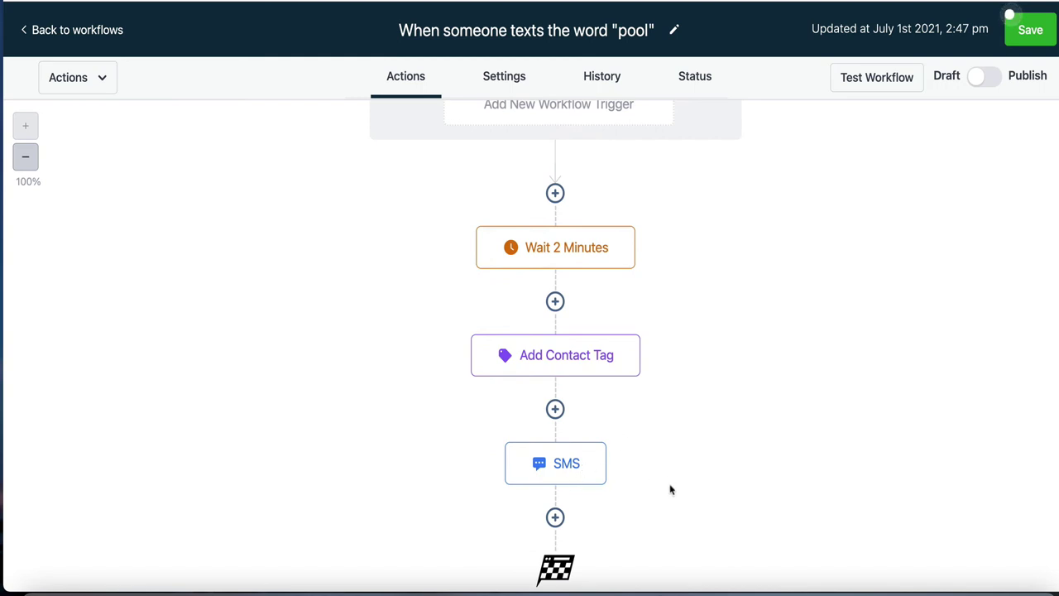
left_click(985, 76)
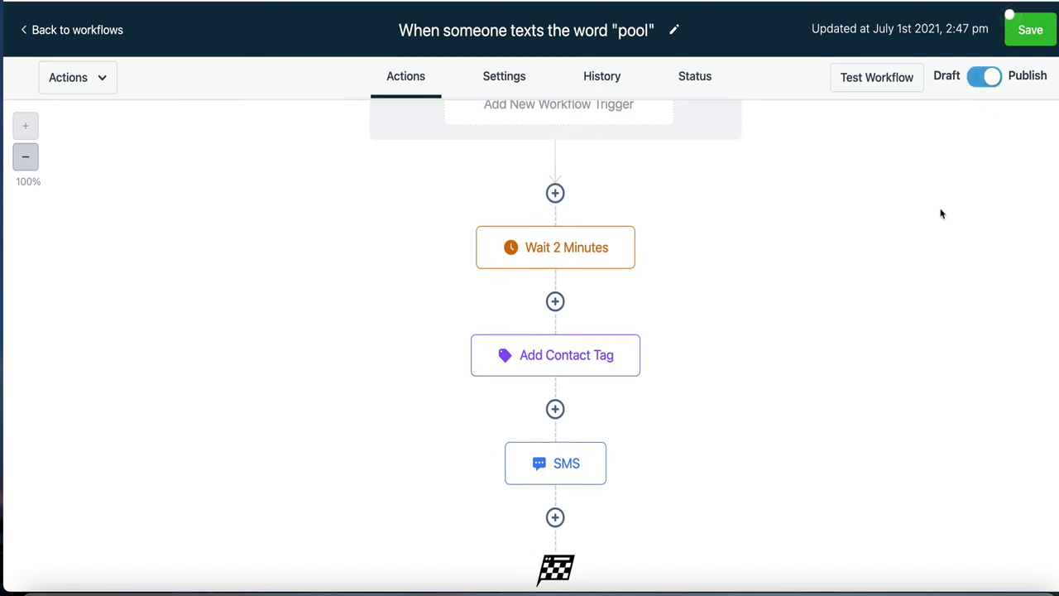
scroll(914, 267, "up", 3)
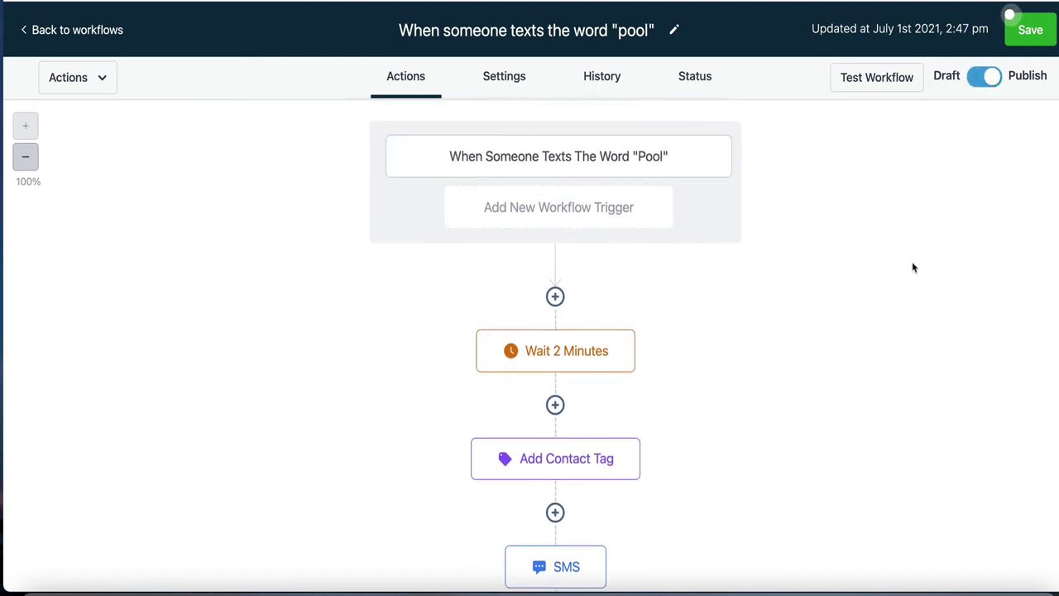
left_click(1030, 31)
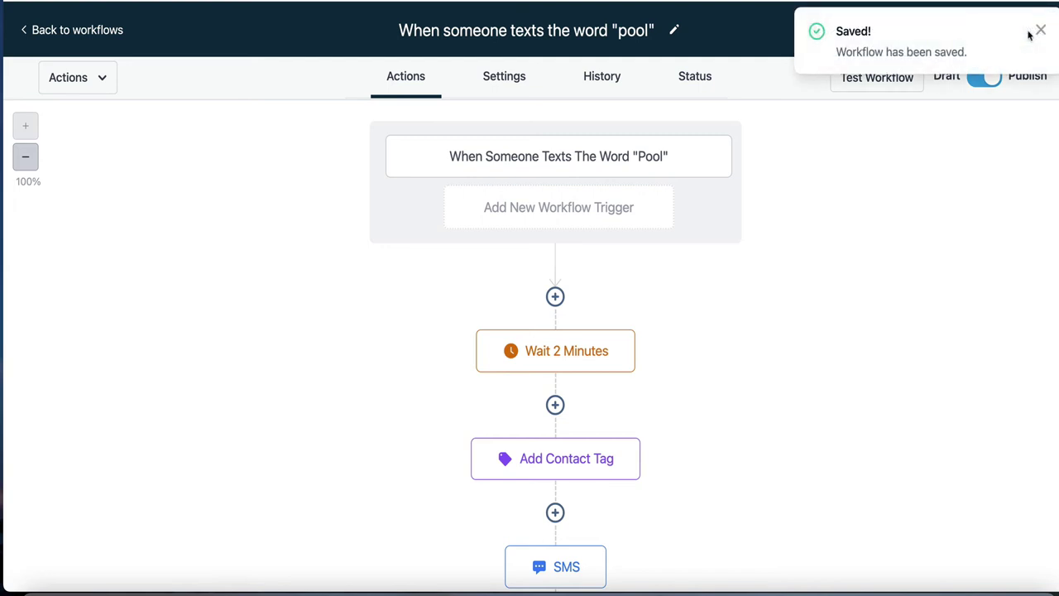
Return to the workflow list and switch to the Incredible Hypnotist account in St. Pete Beach, FL.
left_click(91, 30)
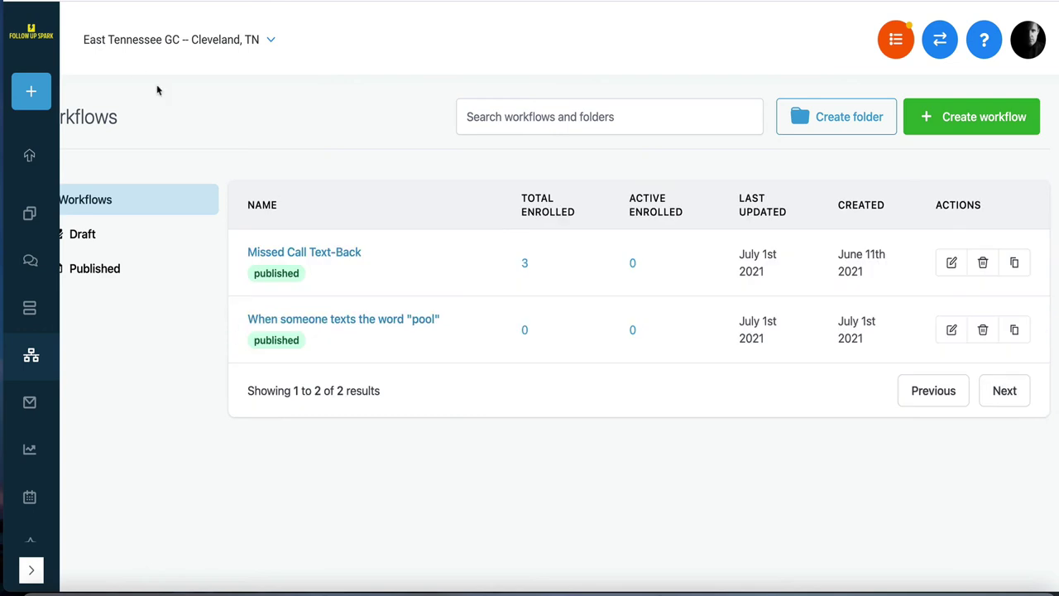
mouse_move(284, 331)
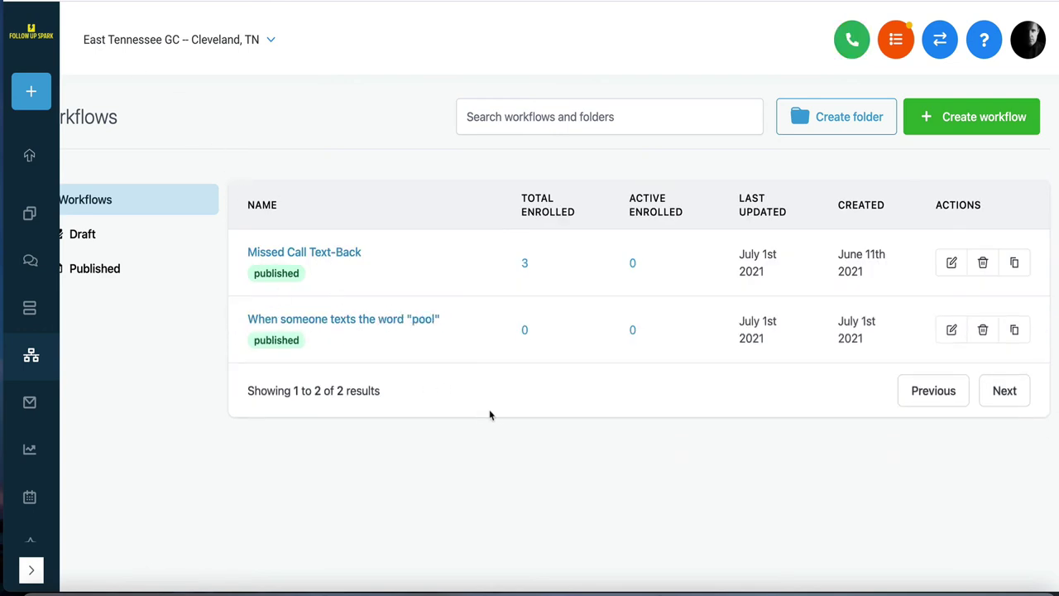
left_click(272, 42)
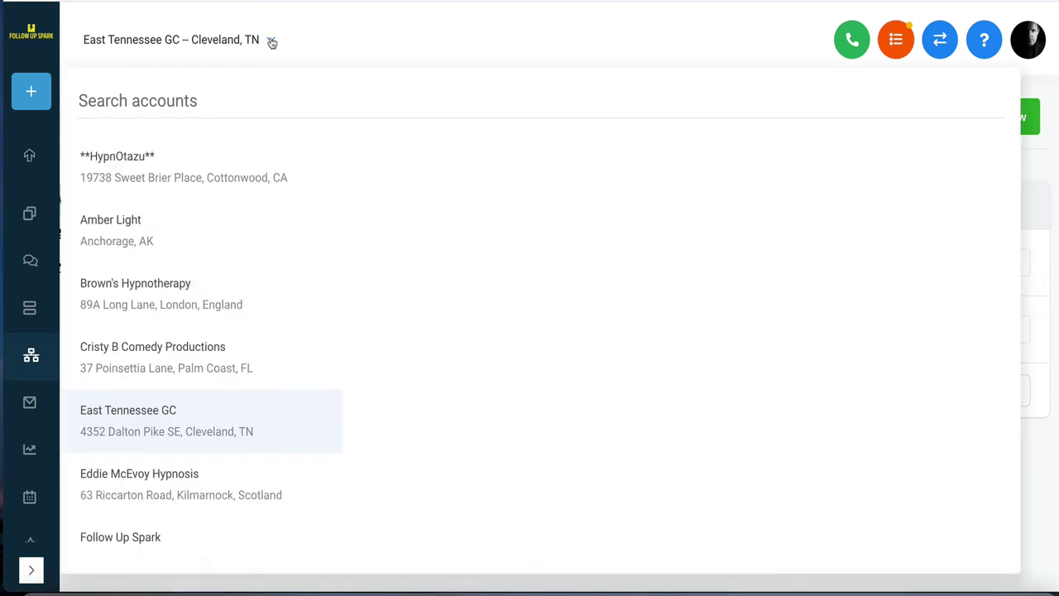
scroll(295, 359, "down", 5)
scroll(295, 359, "down", 4)
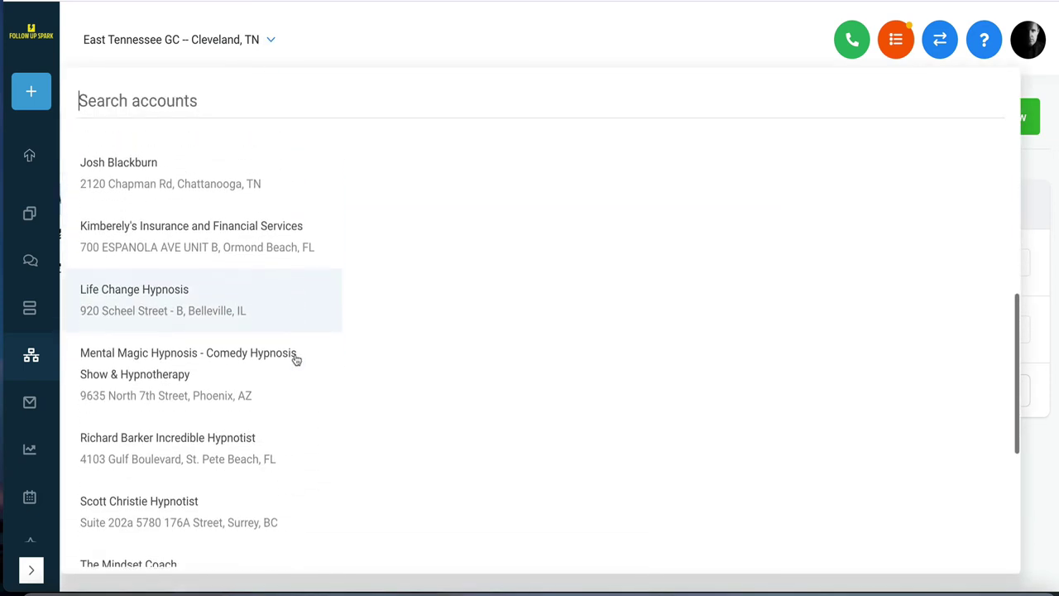
left_click(253, 415)
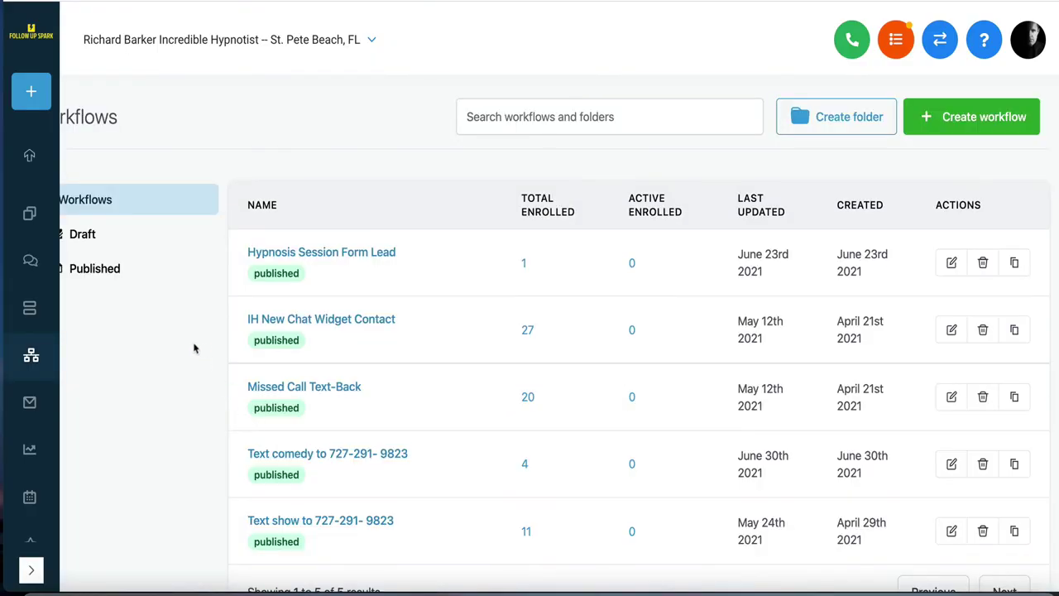
Open the IH New Chat Widget Contact workflow to examine its trigger and actions.
scroll(182, 378, "down", 2)
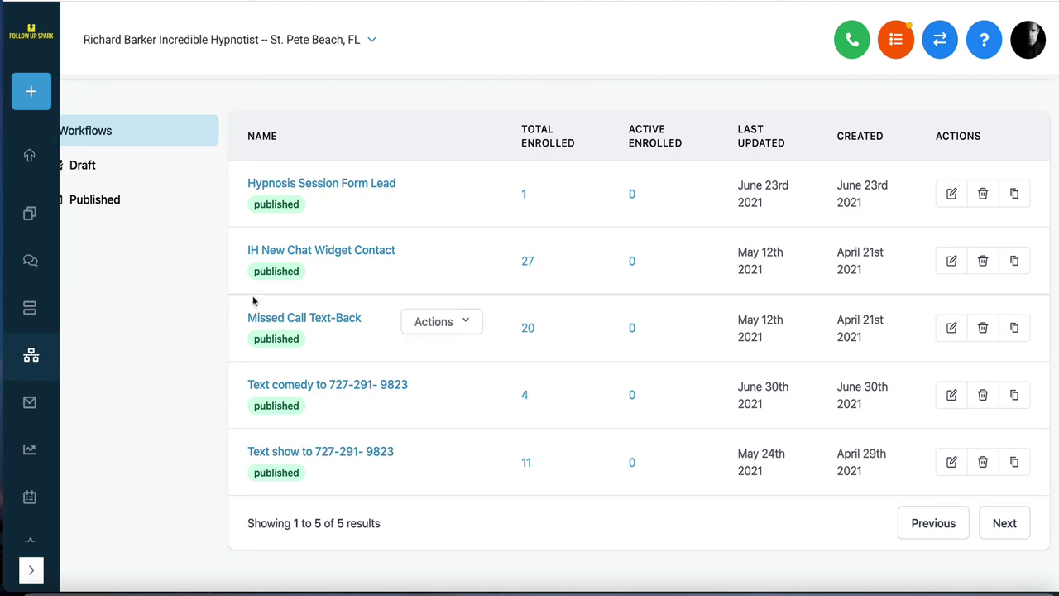
mouse_move(338, 253)
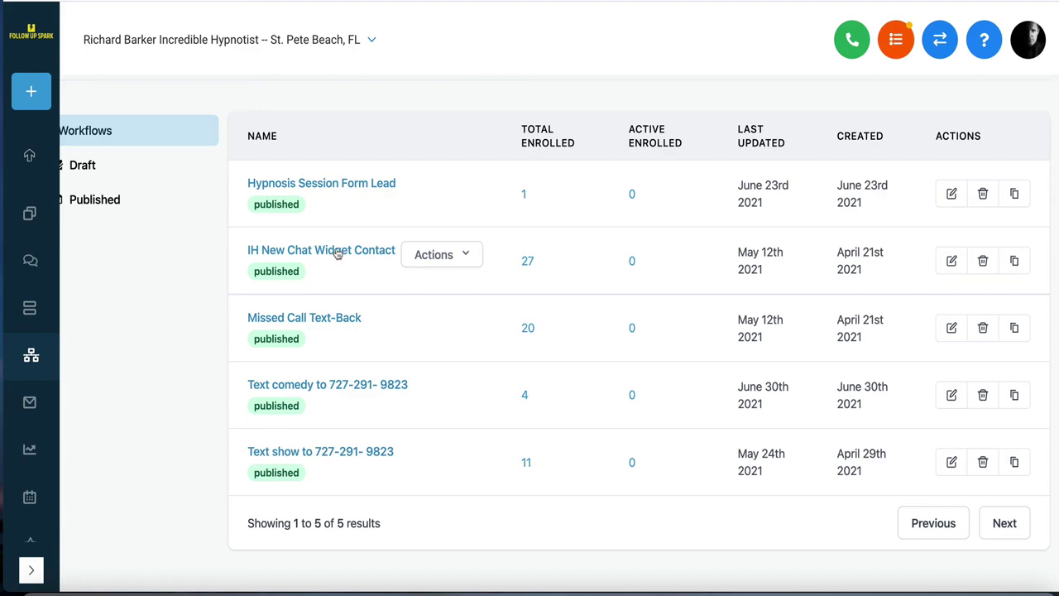
left_click(338, 253)
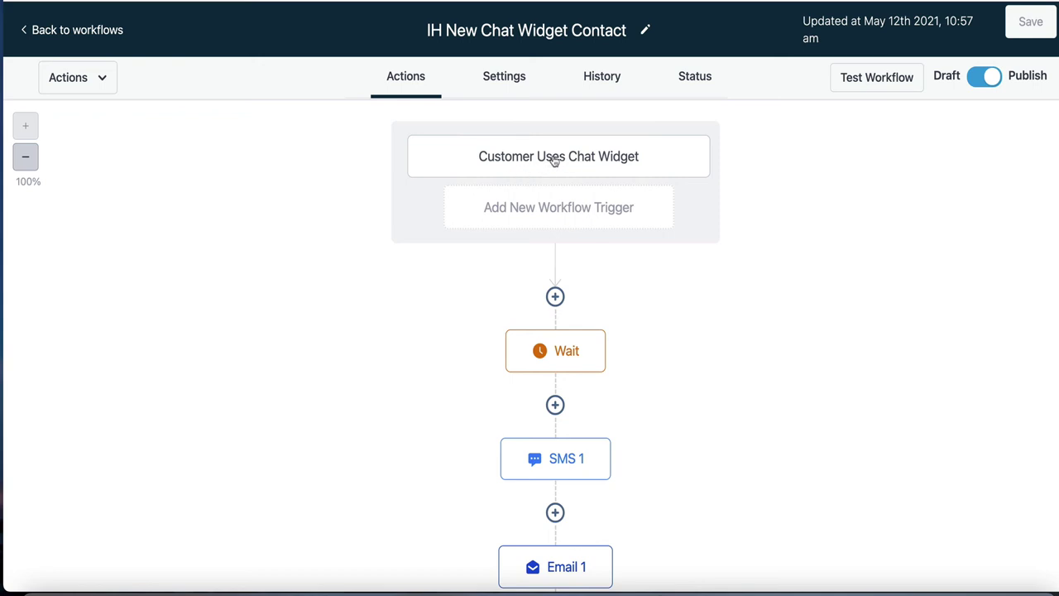
Inspect the Customer Uses Chat Widget trigger's filter and the Wait action's timing settings, closing each without saving.
left_click(555, 161)
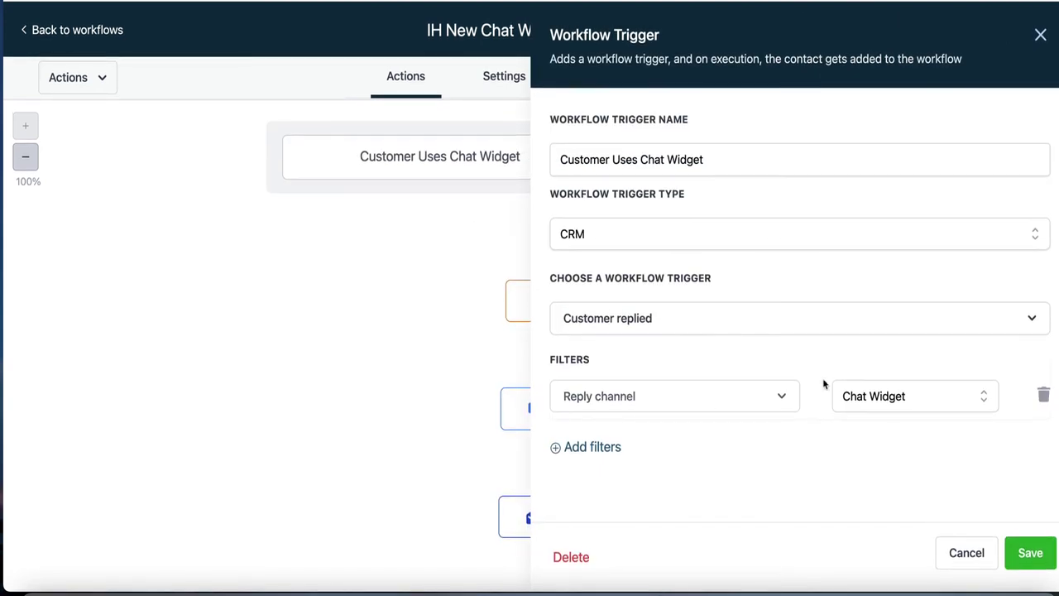
left_click(956, 551)
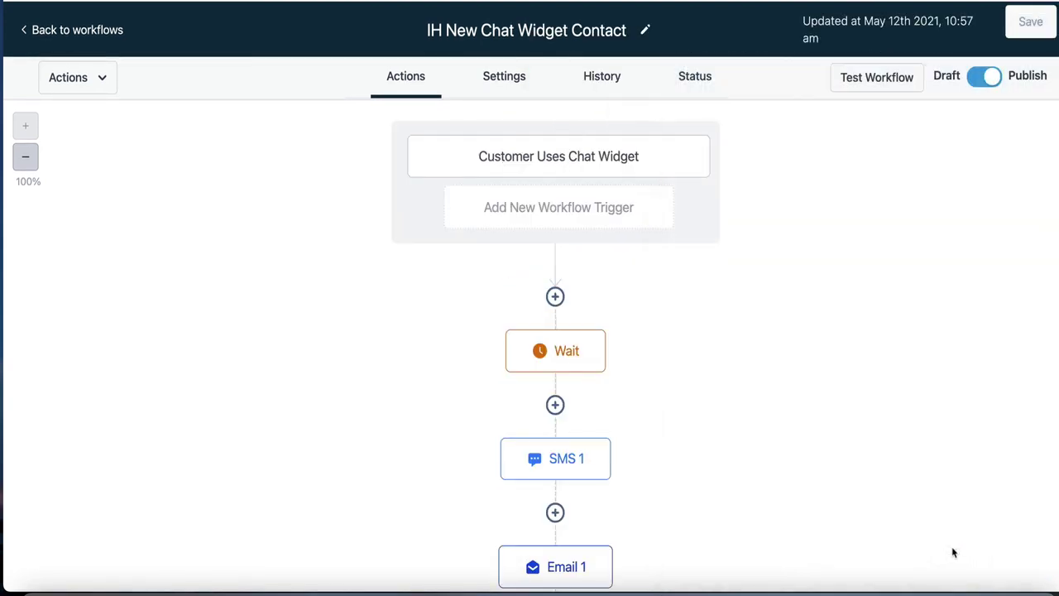
scroll(670, 428, "down", 5)
scroll(657, 395, "up", 1)
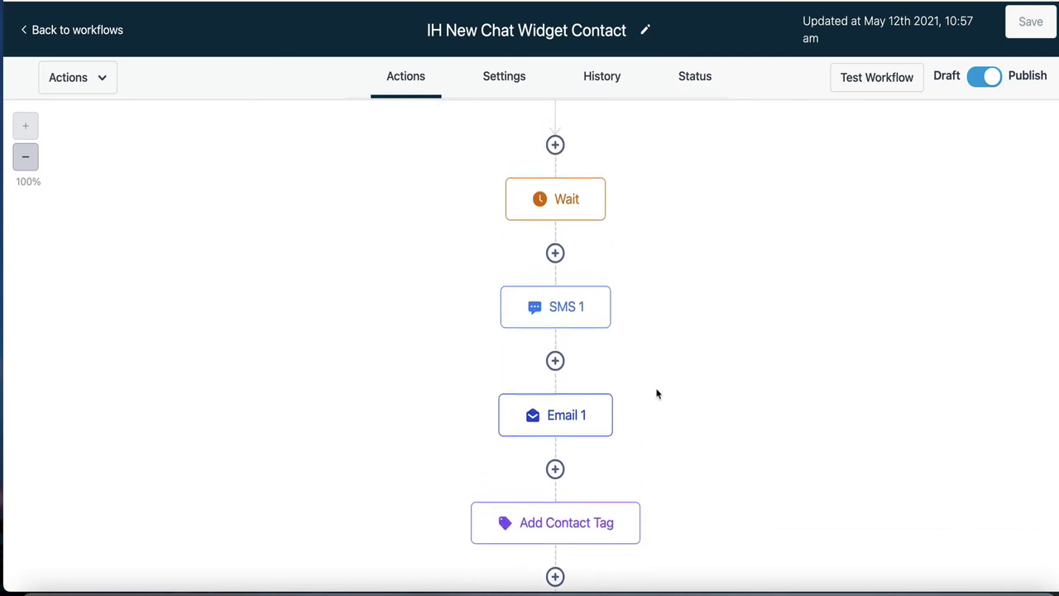
left_click(557, 211)
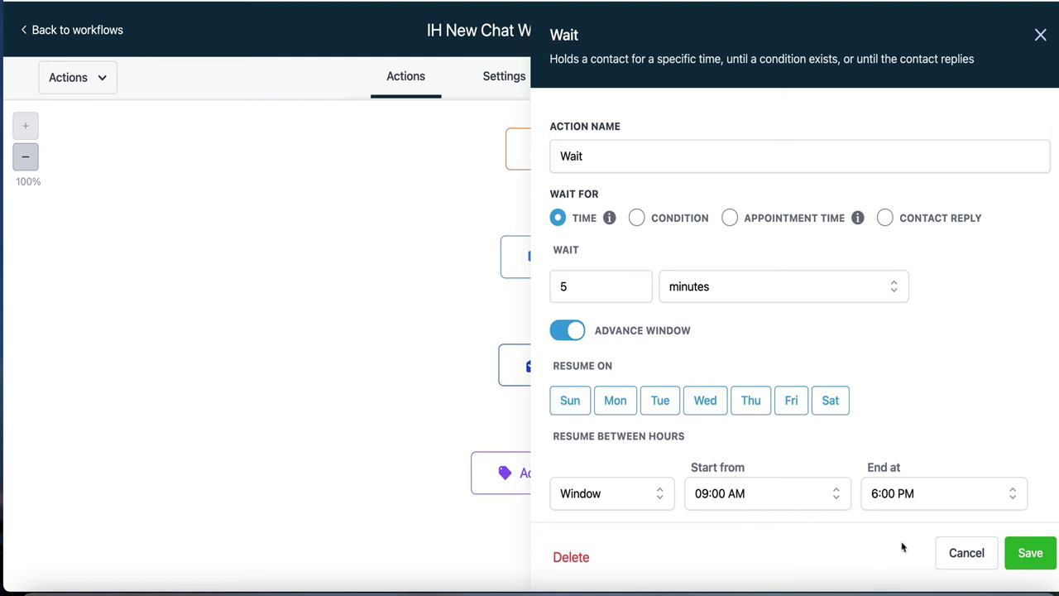
left_click(958, 552)
Open the SMS 1 action to read its message, then close it without saving.
scroll(705, 365, "down", 1)
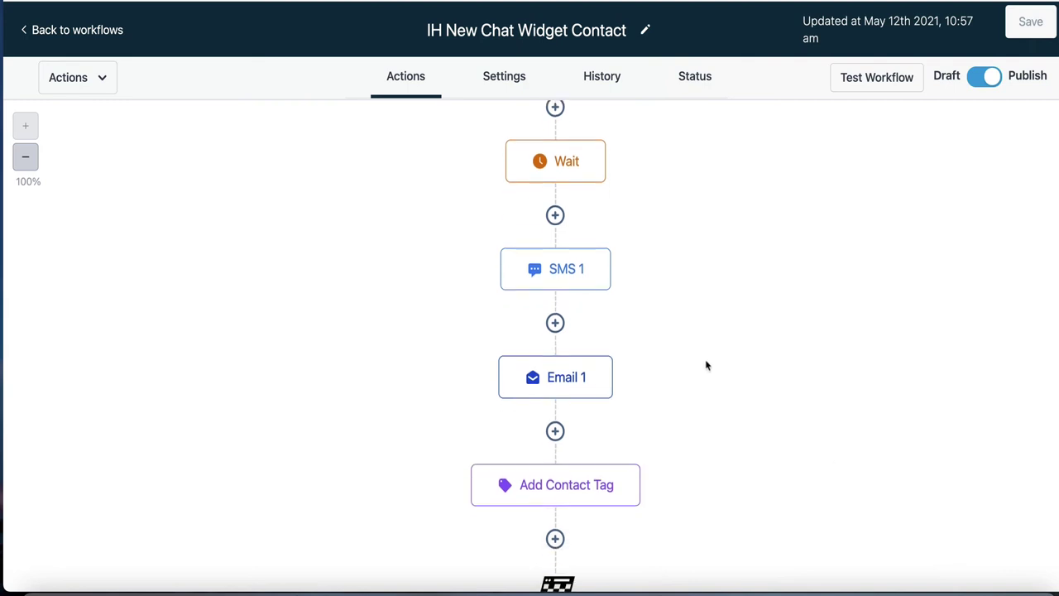
left_click(579, 279)
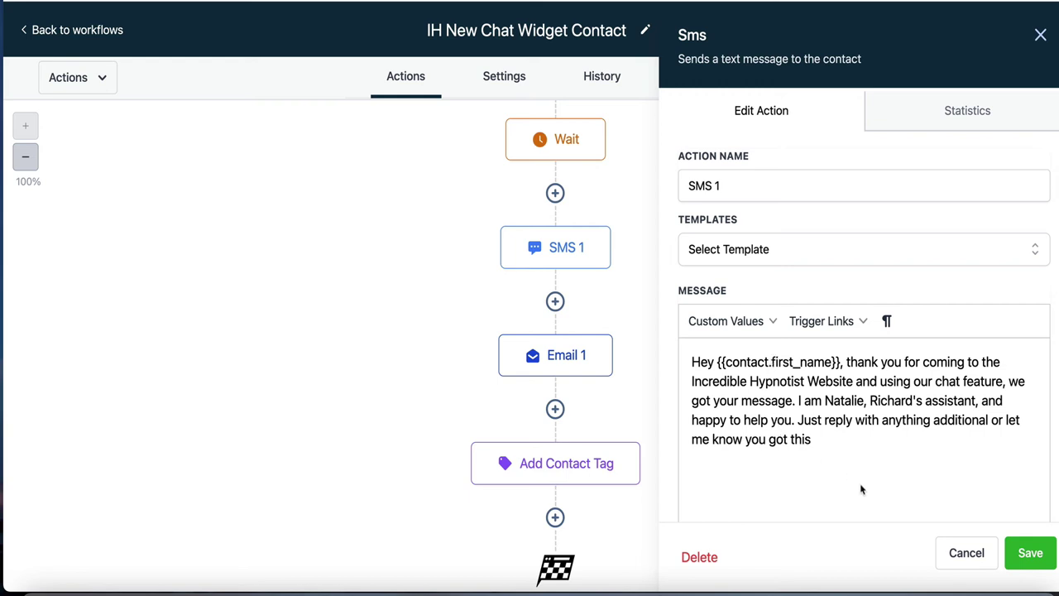
left_click(964, 553)
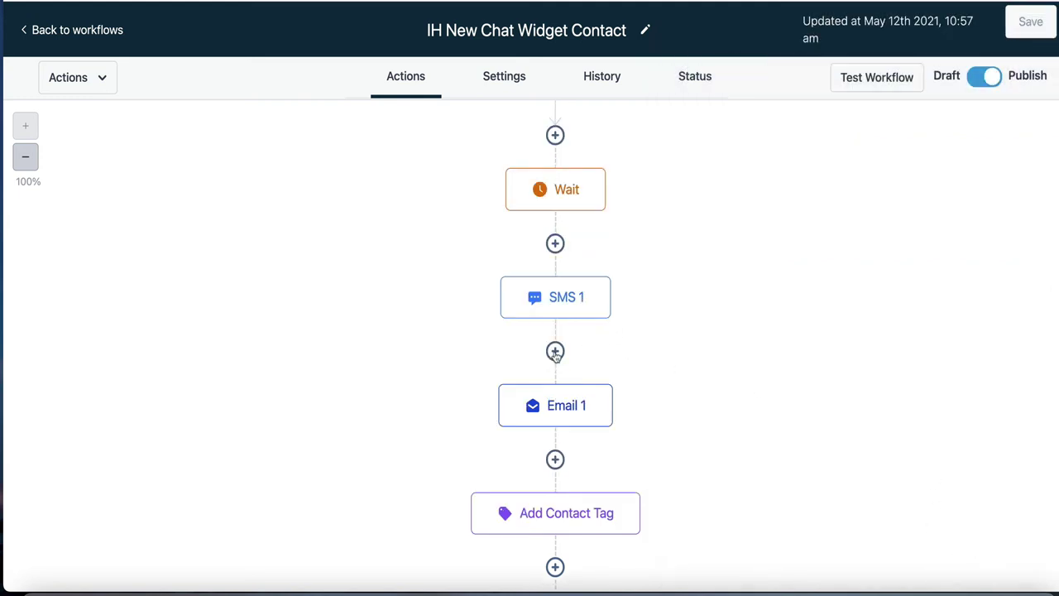
Review the Email 1 action's sender, subject and full message down to the signature, then close it without saving.
scroll(650, 431, "down", 1)
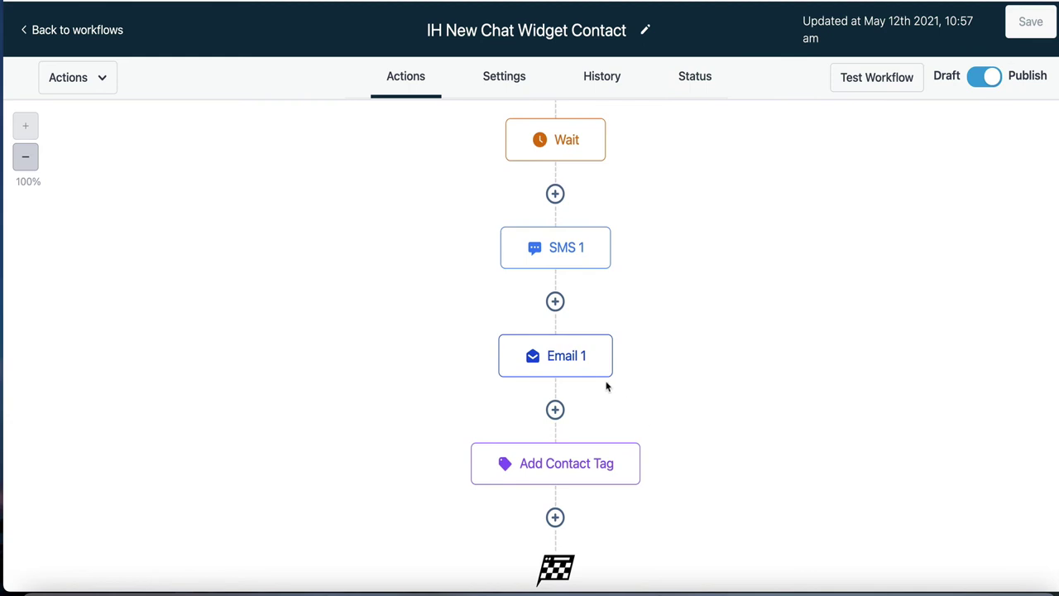
left_click(576, 364)
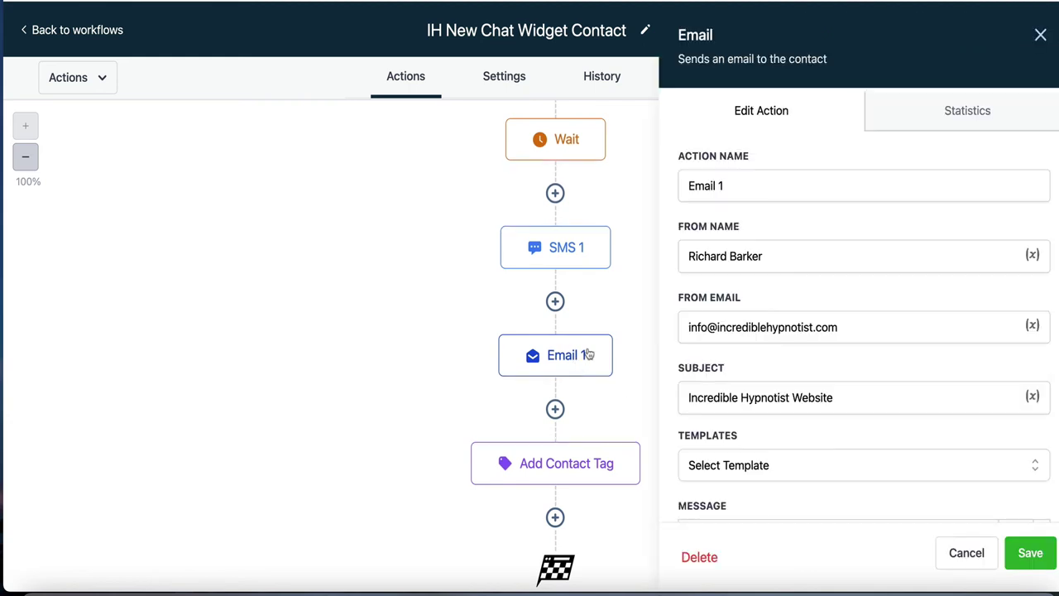
scroll(754, 354, "down", 5)
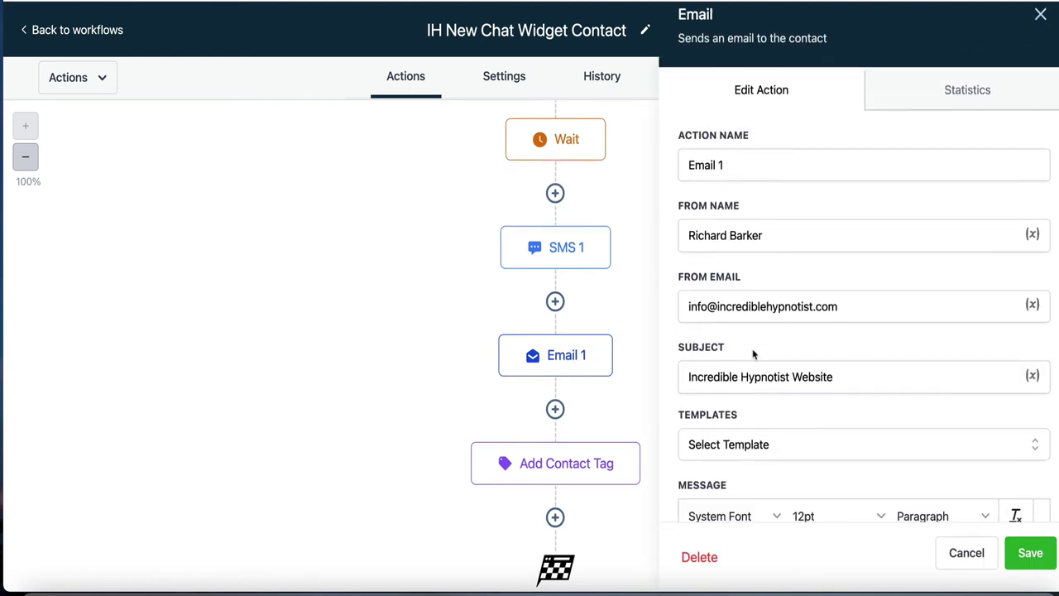
scroll(754, 354, "down", 2)
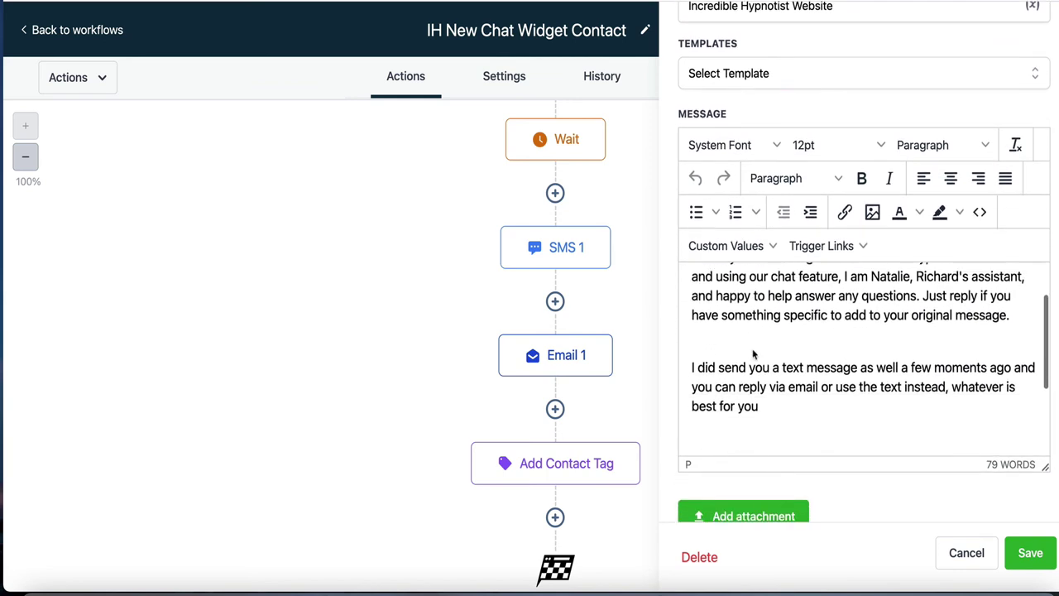
scroll(754, 354, "up", 2)
scroll(754, 354, "down", 1)
scroll(754, 354, "down", 4)
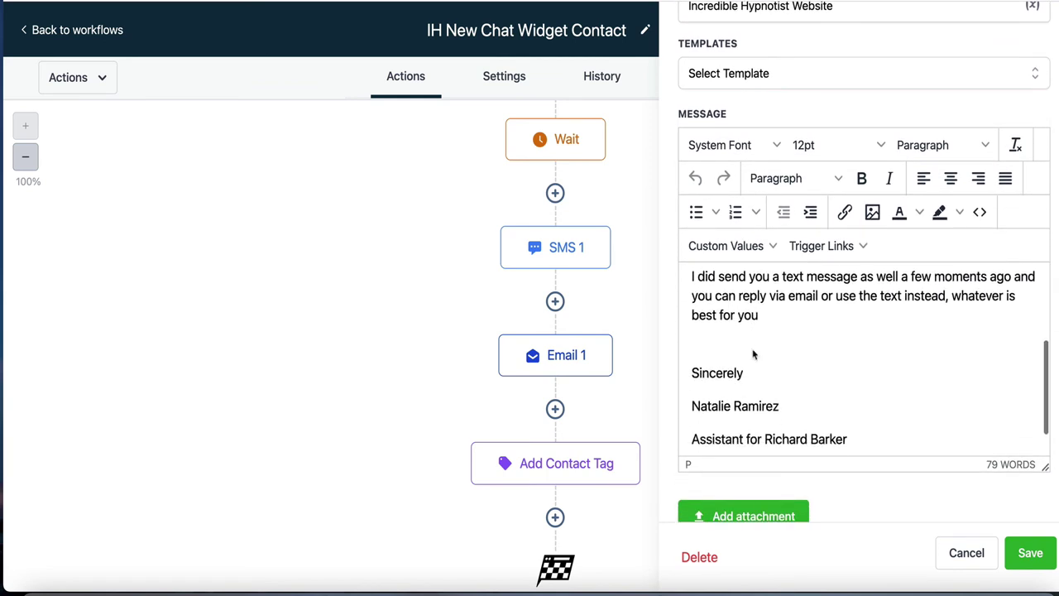
left_click(966, 553)
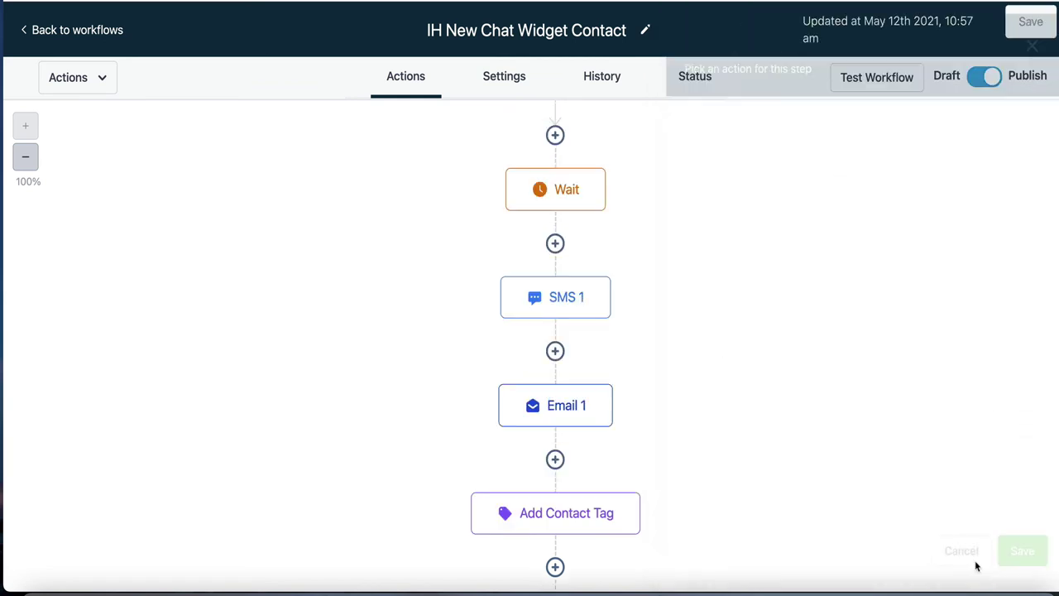
Check which tag the Add Contact Tag action applies, then close it without saving.
scroll(780, 495, "down", 1)
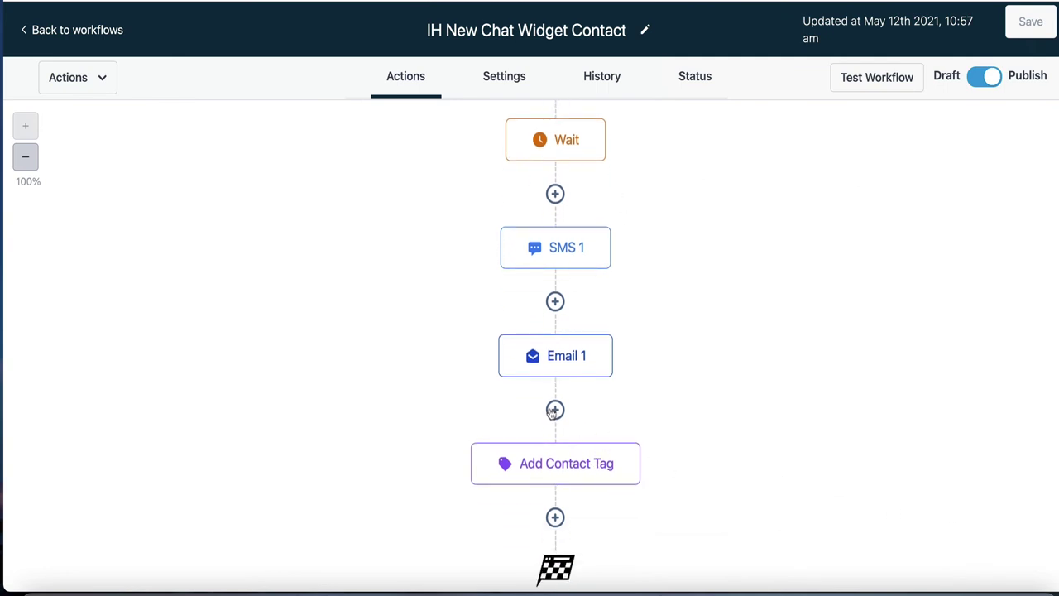
left_click(559, 463)
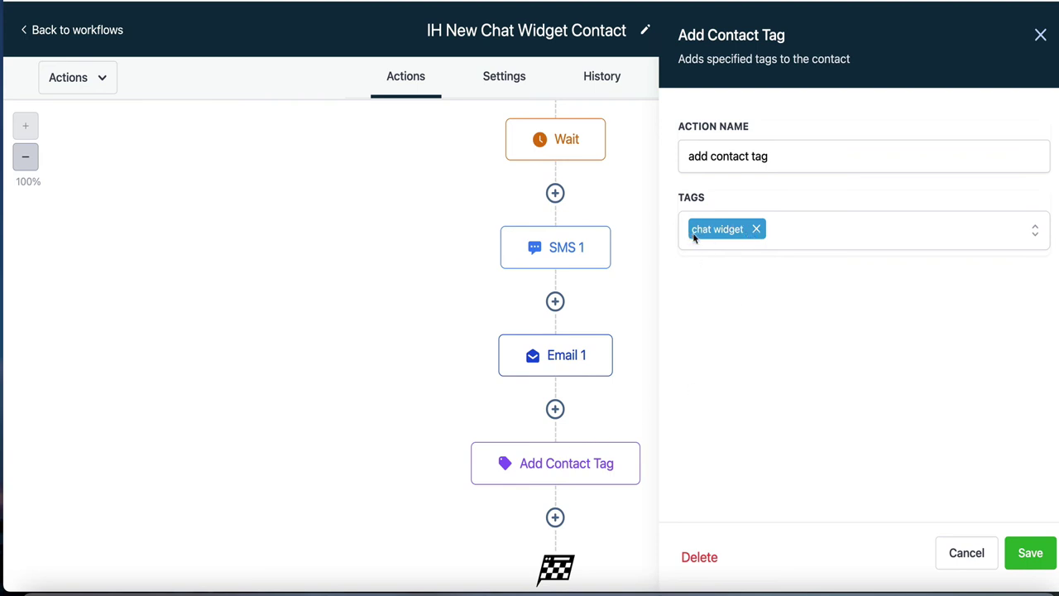
left_click(964, 555)
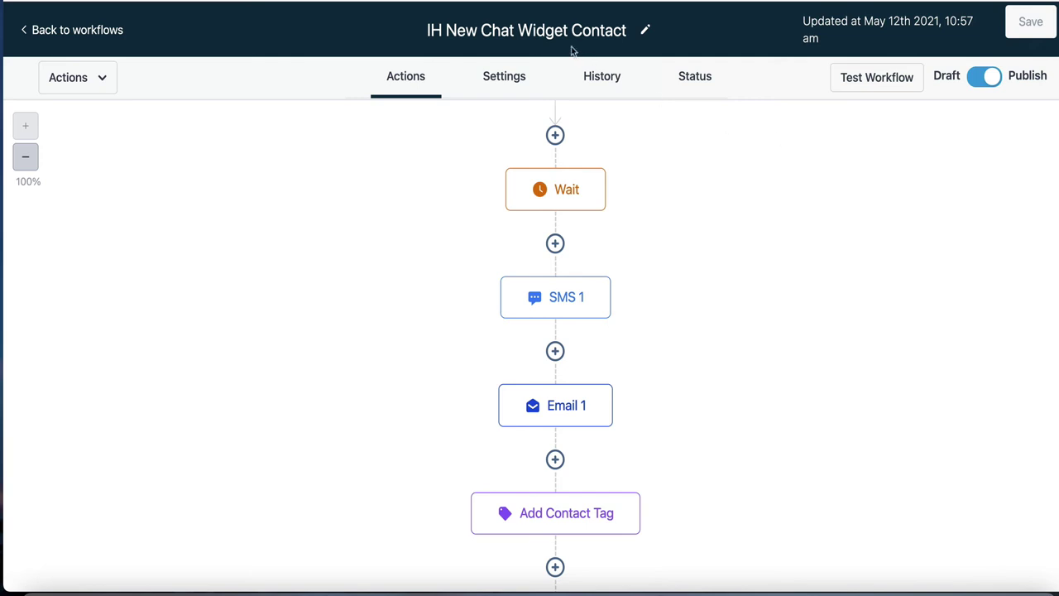
Review the workflow's action history to examine which actions ran for recent contacts and when.
left_click(588, 79)
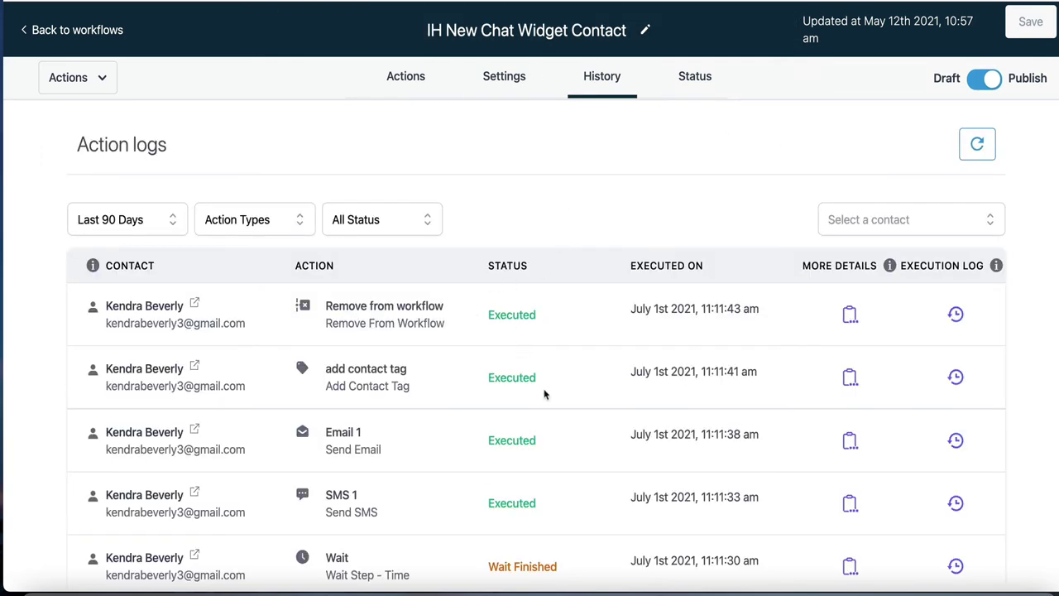
scroll(545, 394, "down", 1)
scroll(544, 394, "down", 3)
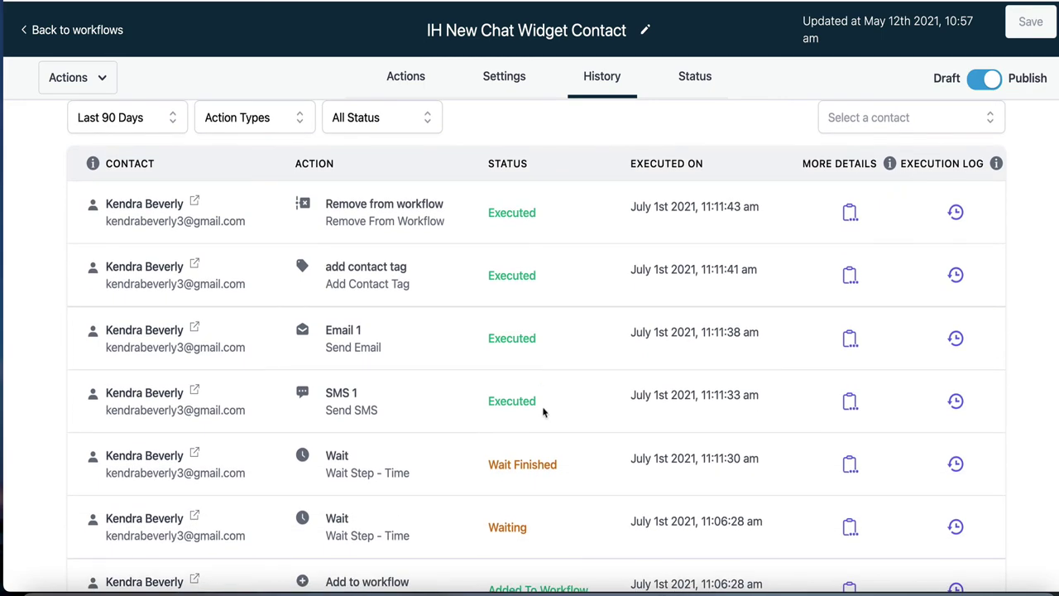
scroll(544, 413, "down", 1)
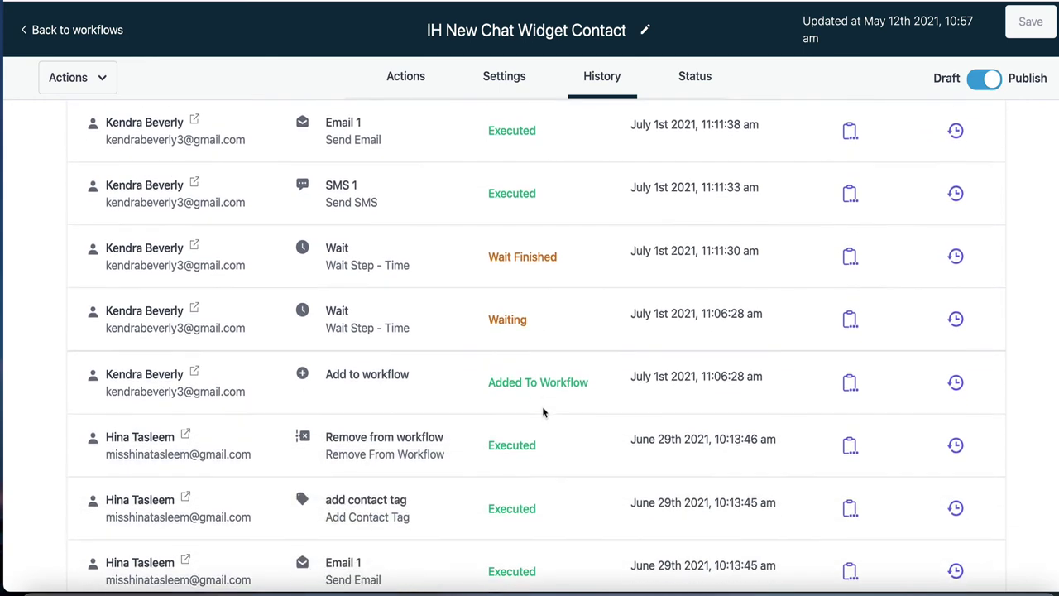
scroll(544, 413, "up", 4)
Review the current workflow status of the enrolled contacts, including their current step and date added.
left_click(691, 79)
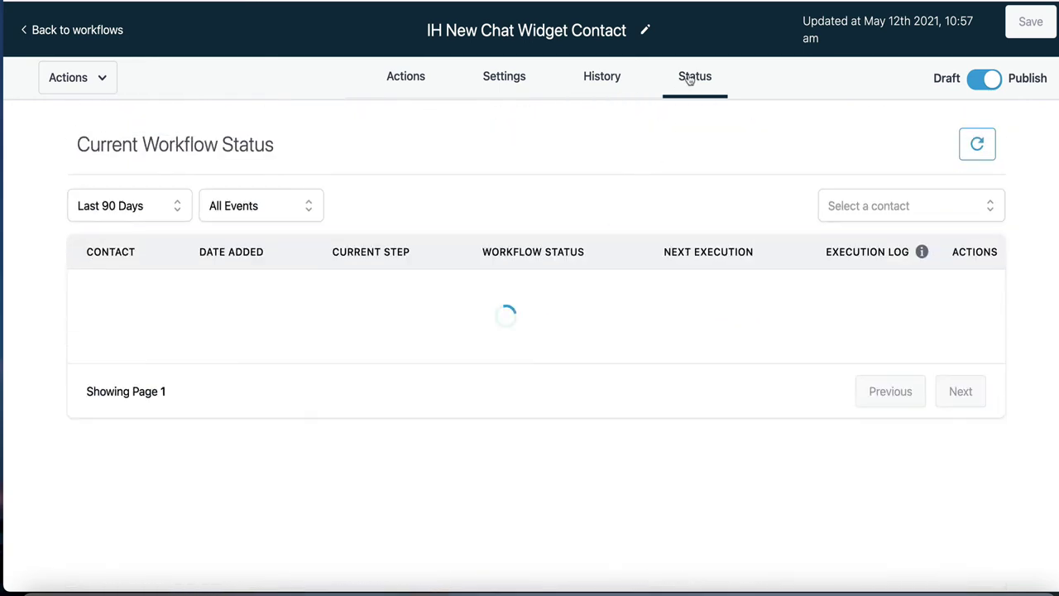
scroll(506, 460, "down", 3)
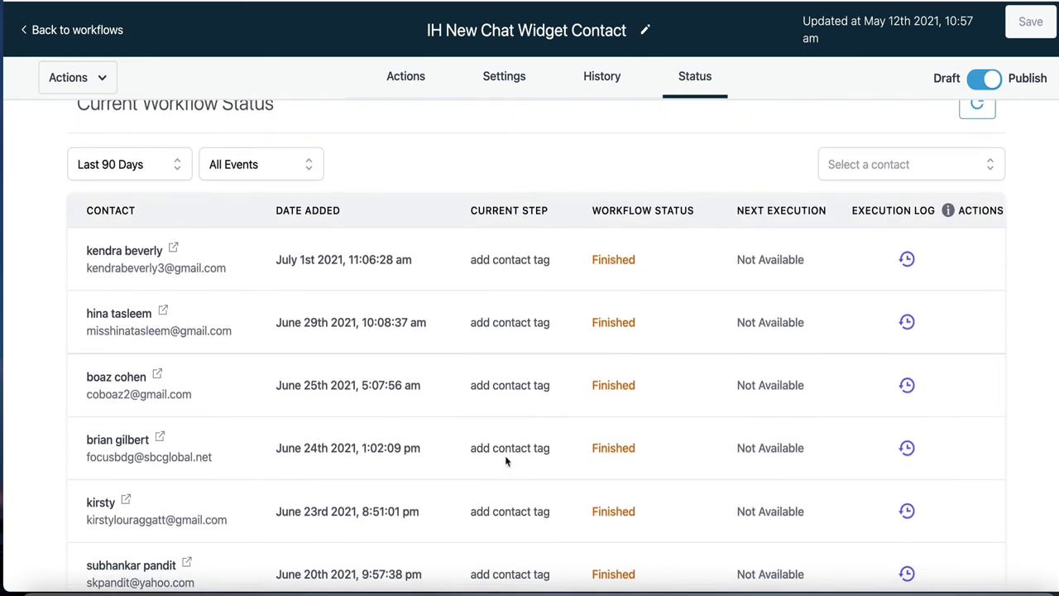
scroll(507, 461, "up", 3)
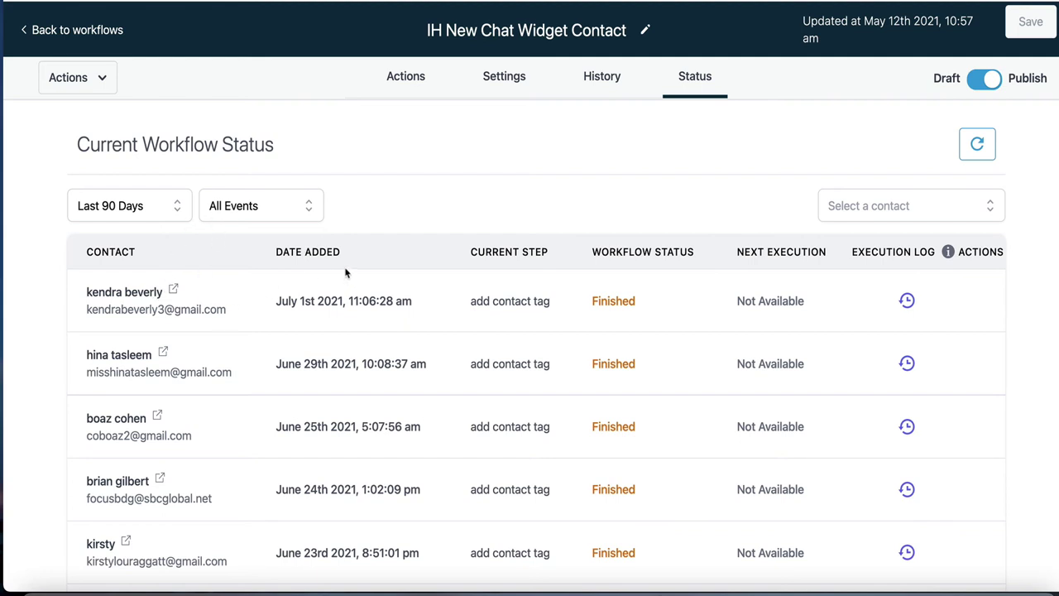
Open the most recently added contact's record, collapse the message composer and go to the beginning of the conversation.
left_click(172, 291)
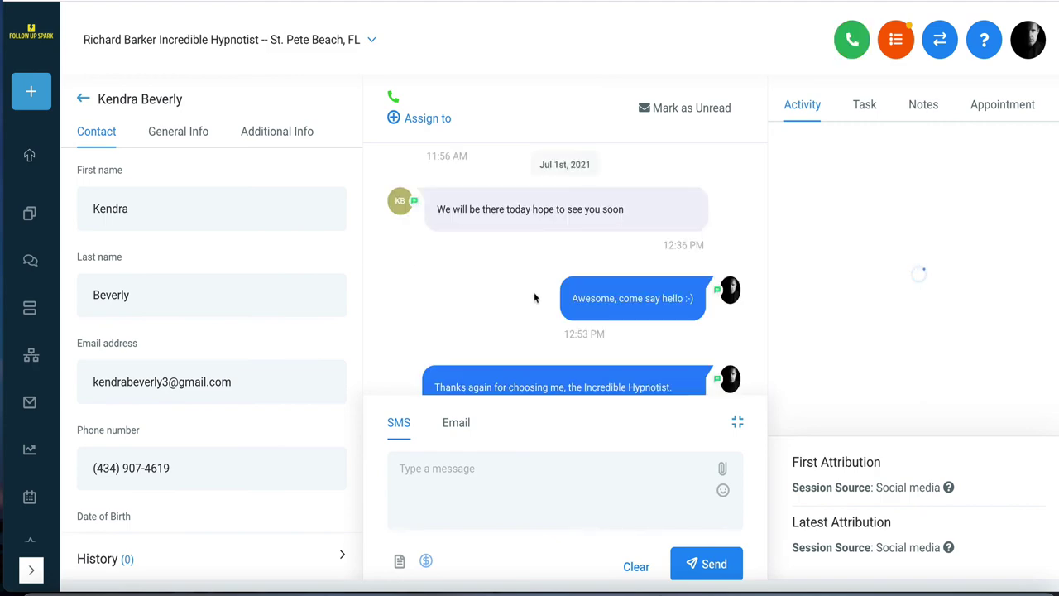
left_click(737, 423)
scroll(586, 276, "up", 10)
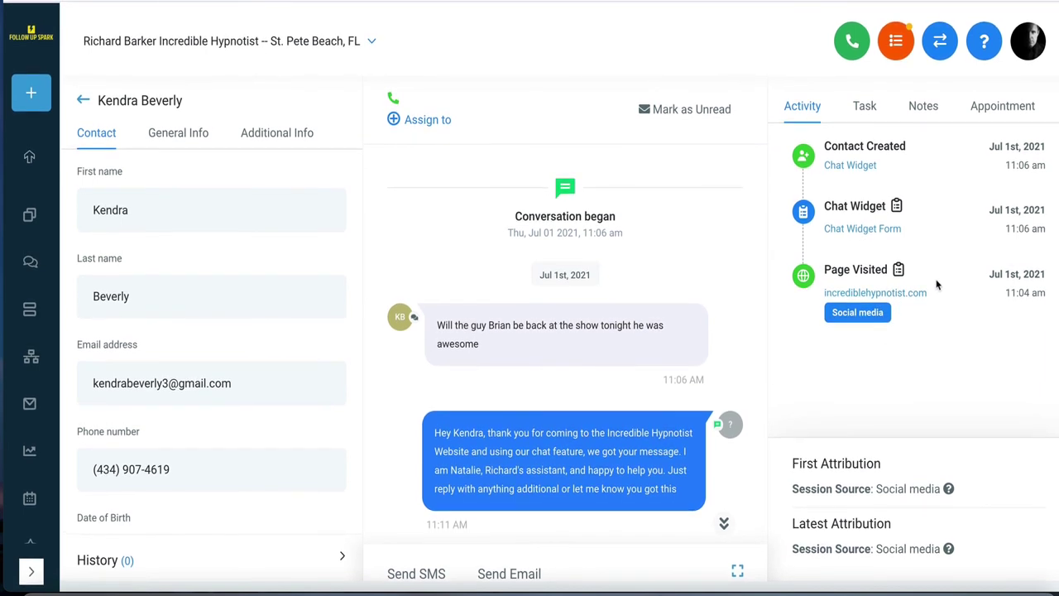
Show the Incredible Hypnotist website and expand its chat widget to examine the question form.
left_click(878, 232)
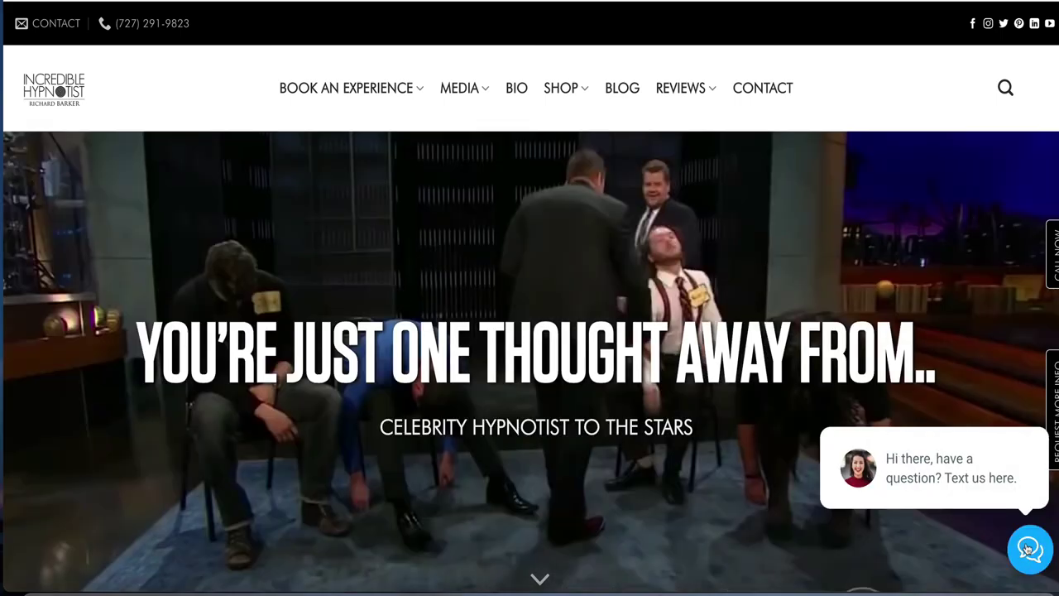
left_click(1018, 542)
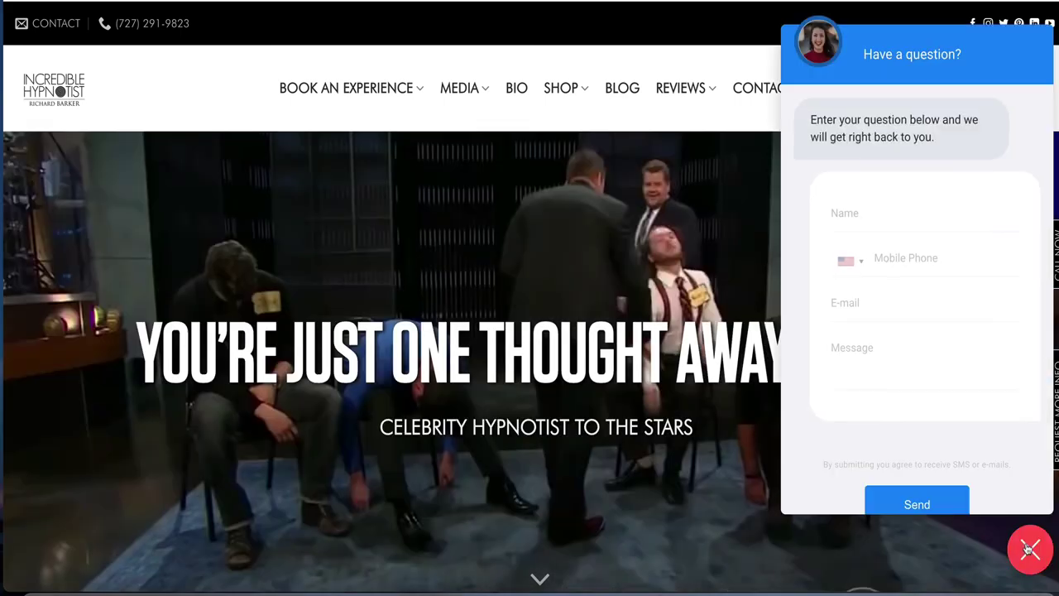
scroll(933, 364, "down", 1)
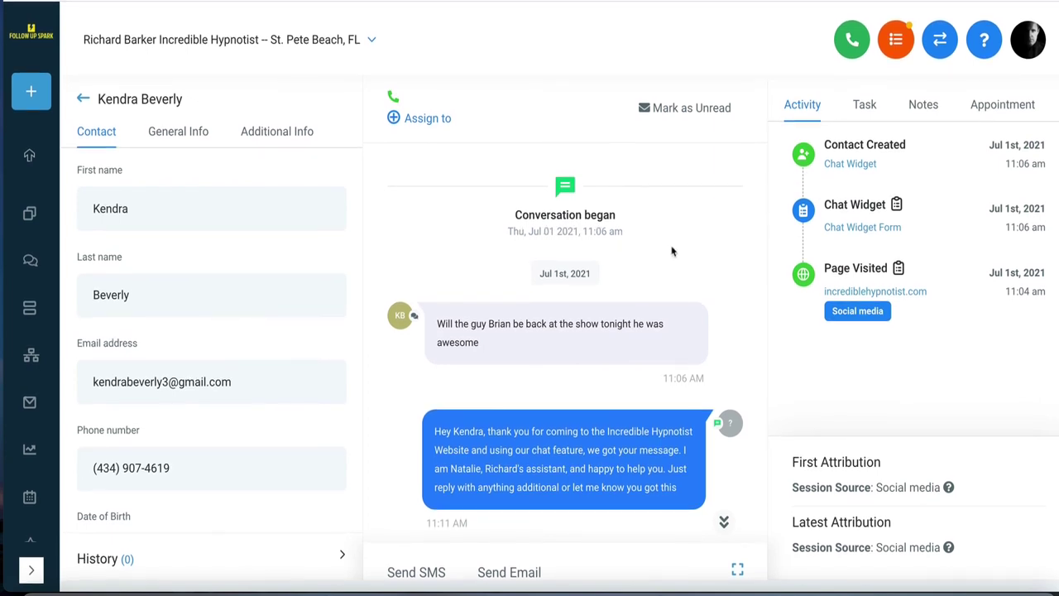
Return to the contact's record and examine the conversation from the chat widget question through the automated SMS and email.
scroll(649, 259, "down", 2)
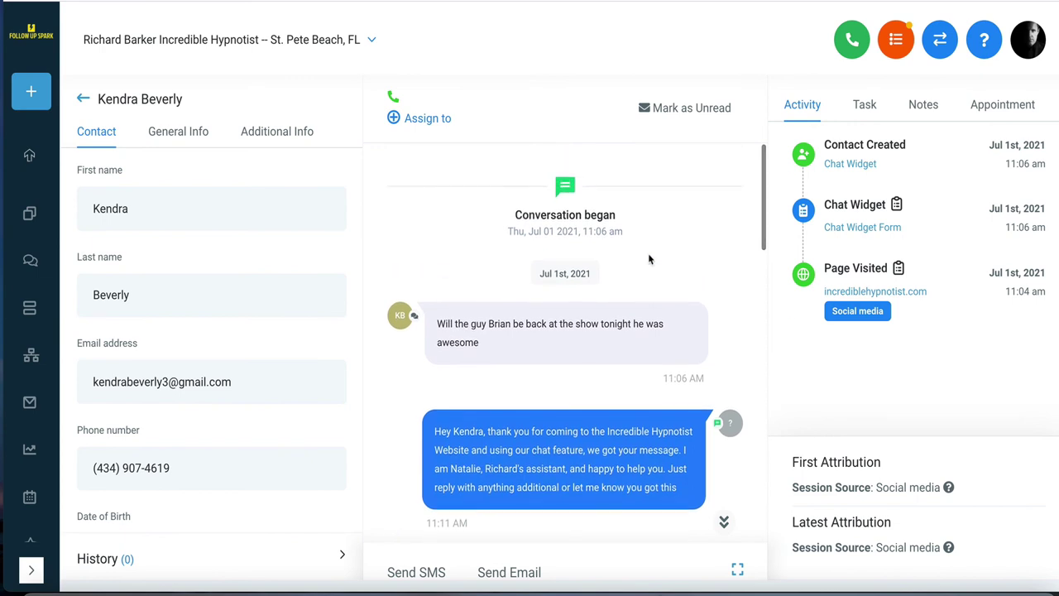
scroll(649, 259, "down", 3)
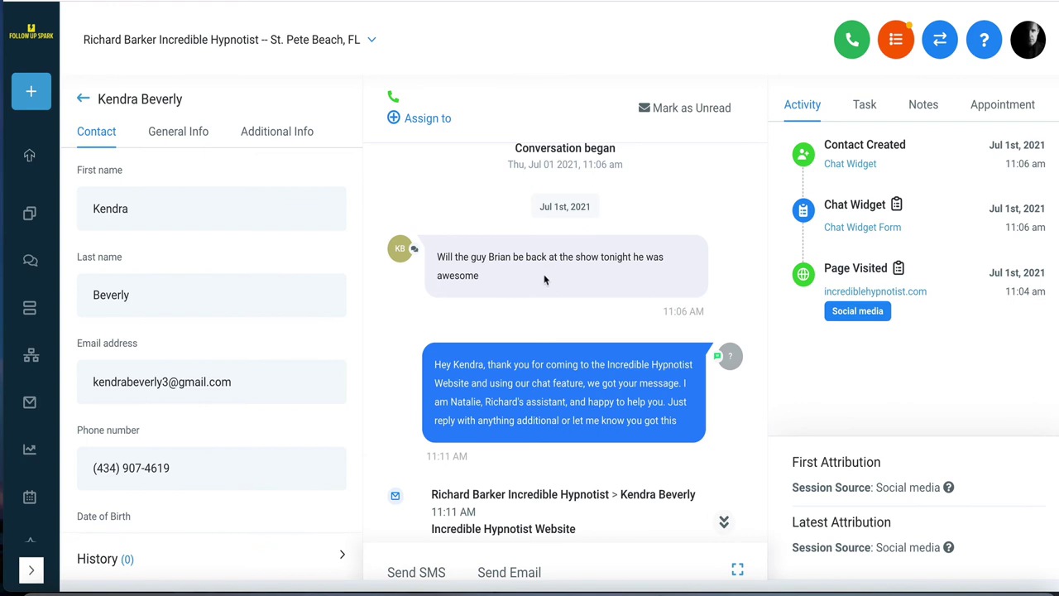
scroll(544, 280, "down", 4)
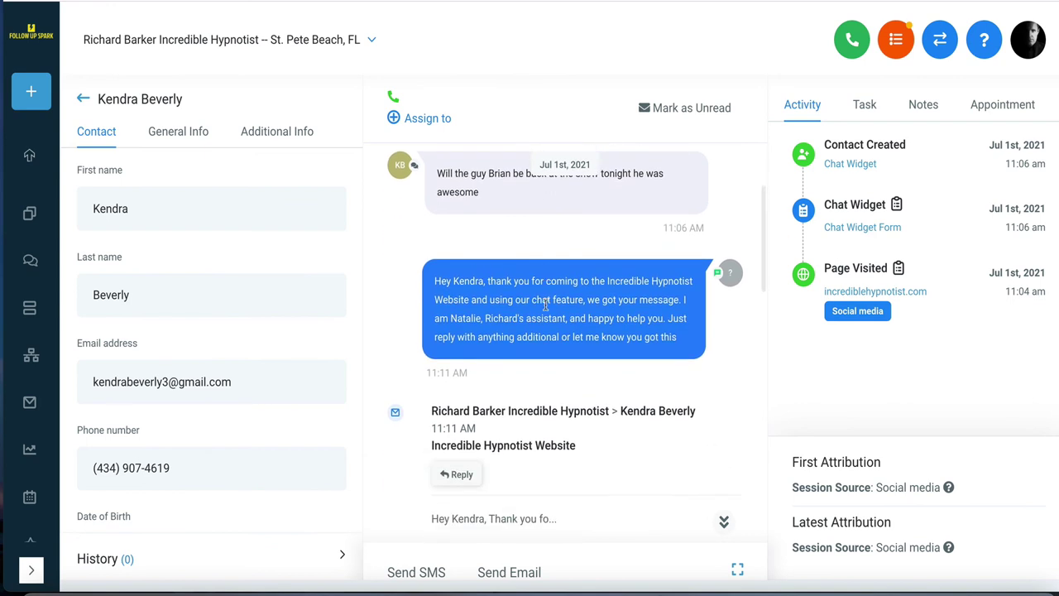
scroll(518, 317, "up", 3)
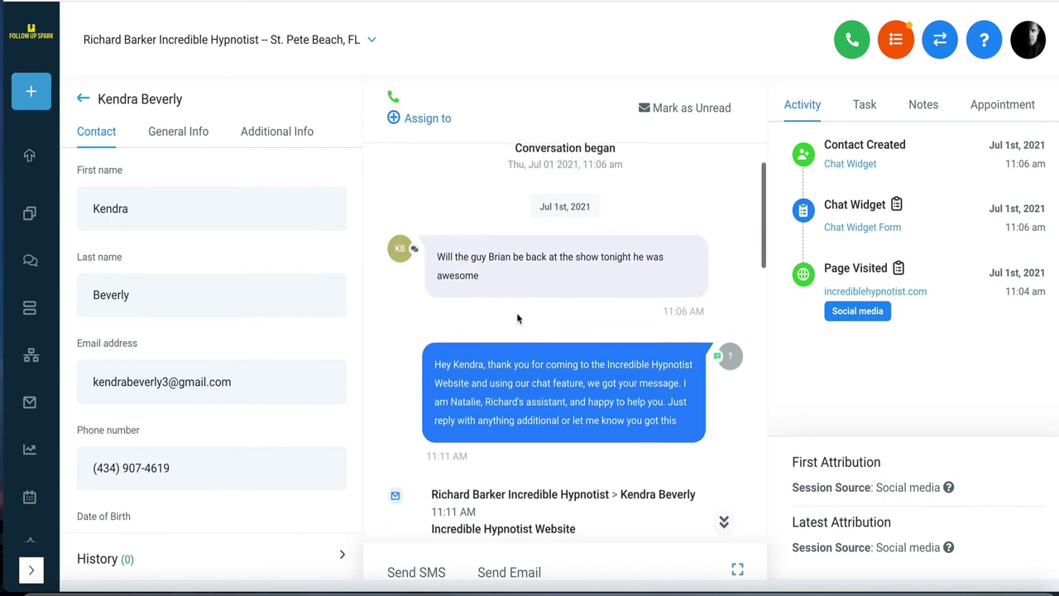
scroll(517, 317, "down", 1)
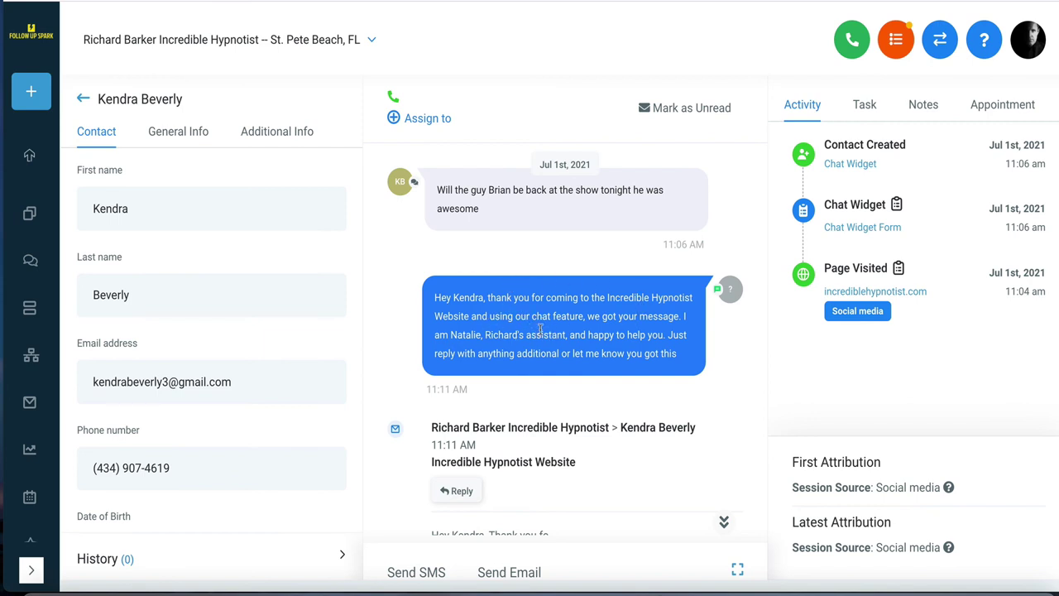
scroll(571, 313, "down", 1)
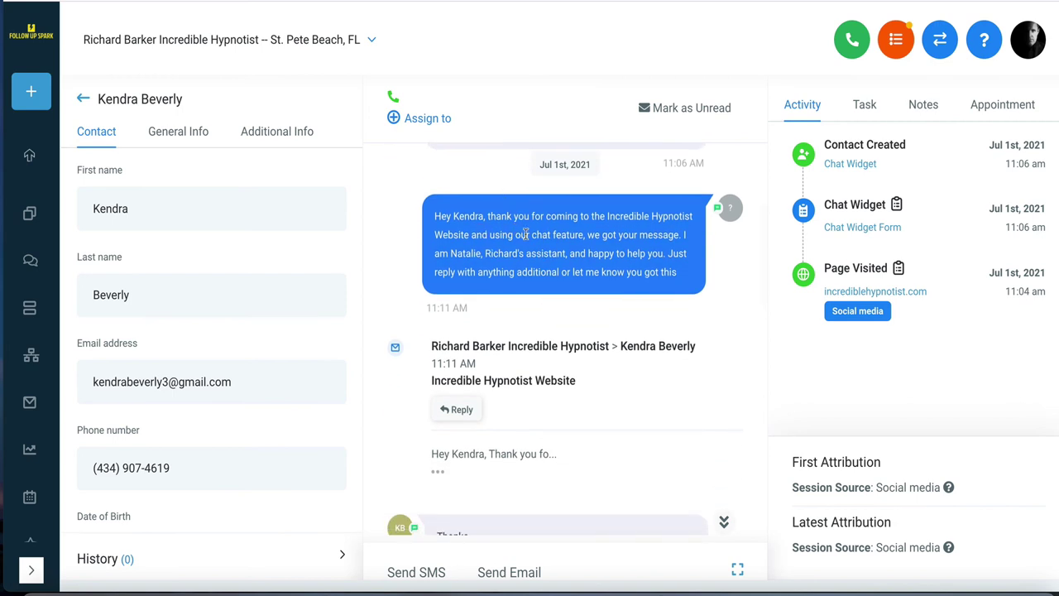
scroll(516, 266, "up", 1)
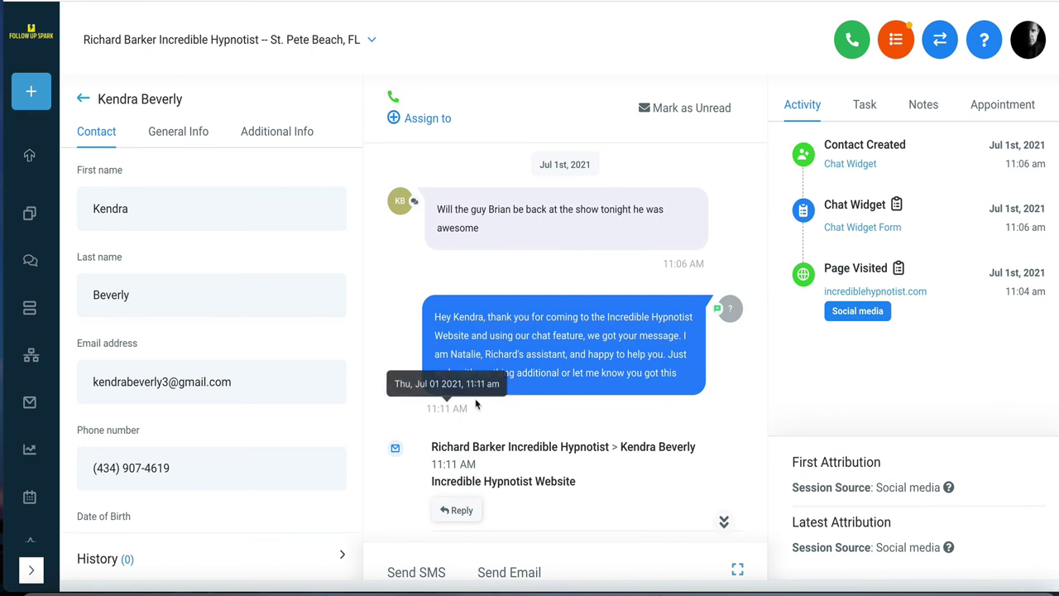
scroll(538, 369, "down", 1)
scroll(538, 368, "down", 3)
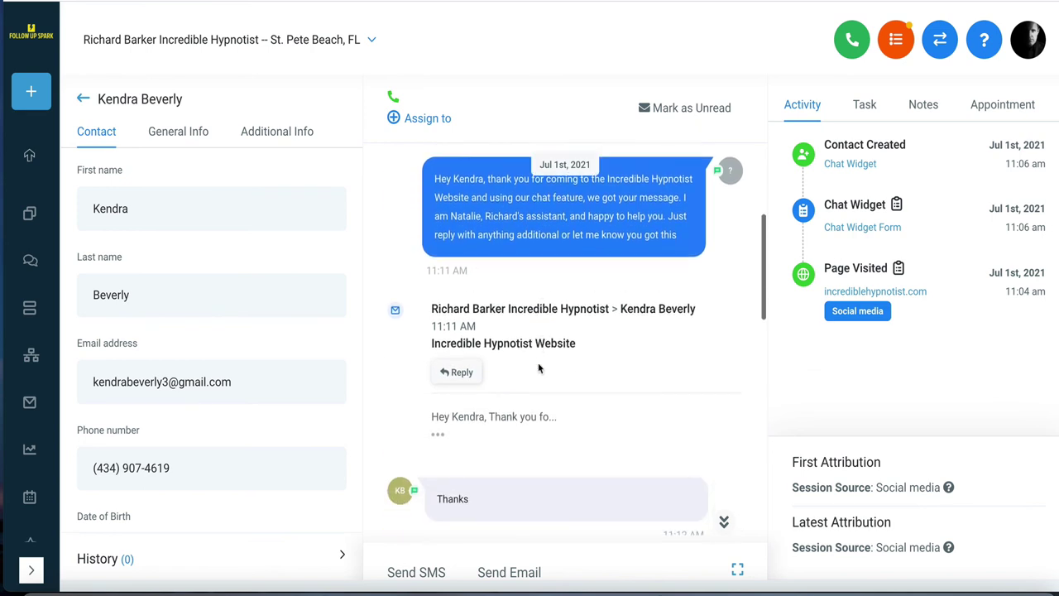
Expand the automated Incredible Hypnotist Website email in the conversation and read it down to the signature.
left_click(438, 377)
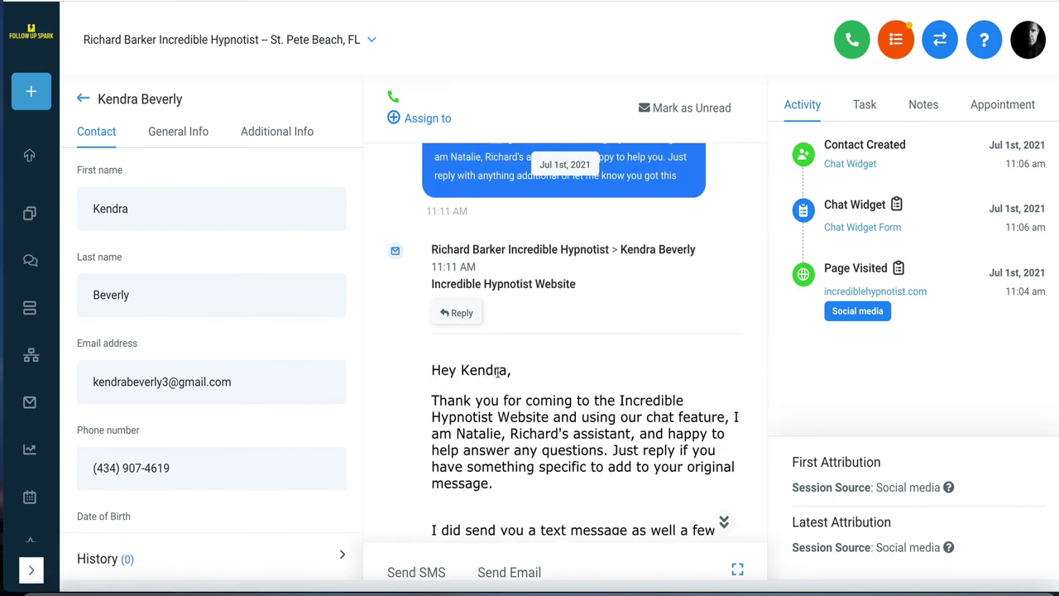
scroll(517, 379, "down", 4)
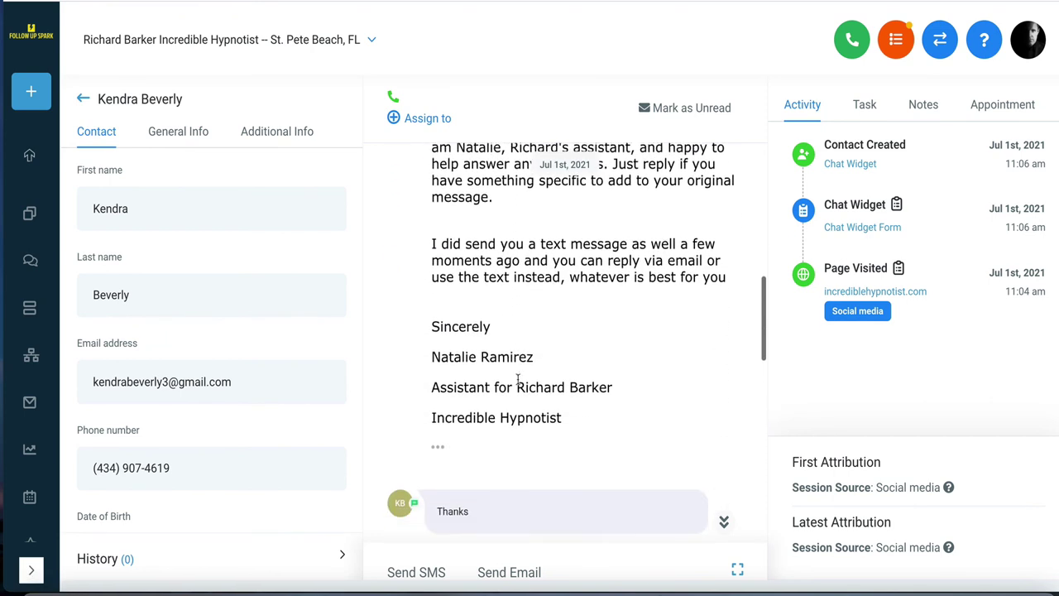
scroll(496, 364, "down", 2)
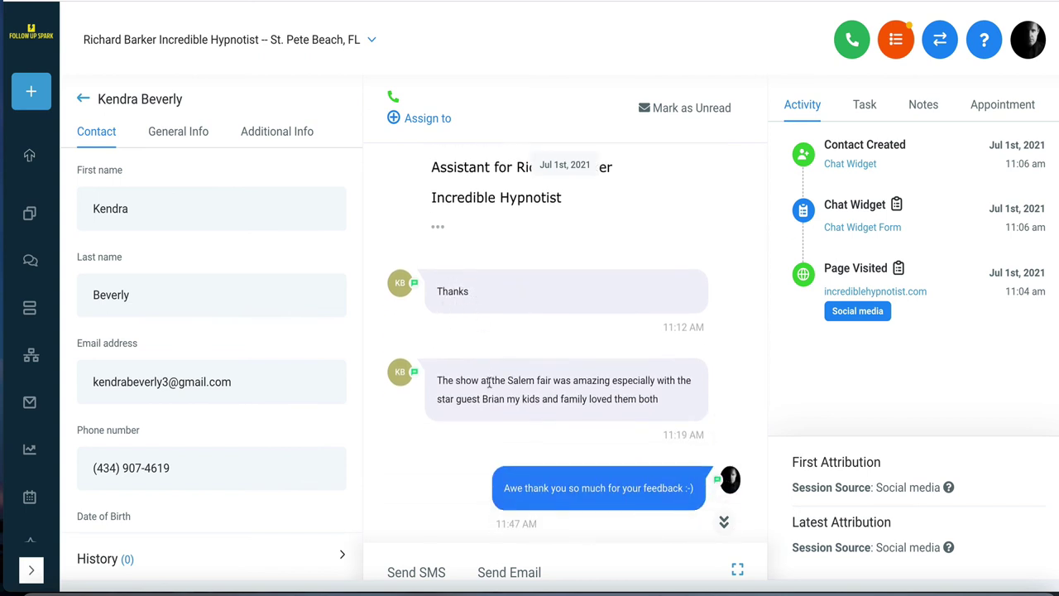
Examine the text exchange following the email, from the contact's feedback on the show down to the final review request.
scroll(489, 388, "down", 2)
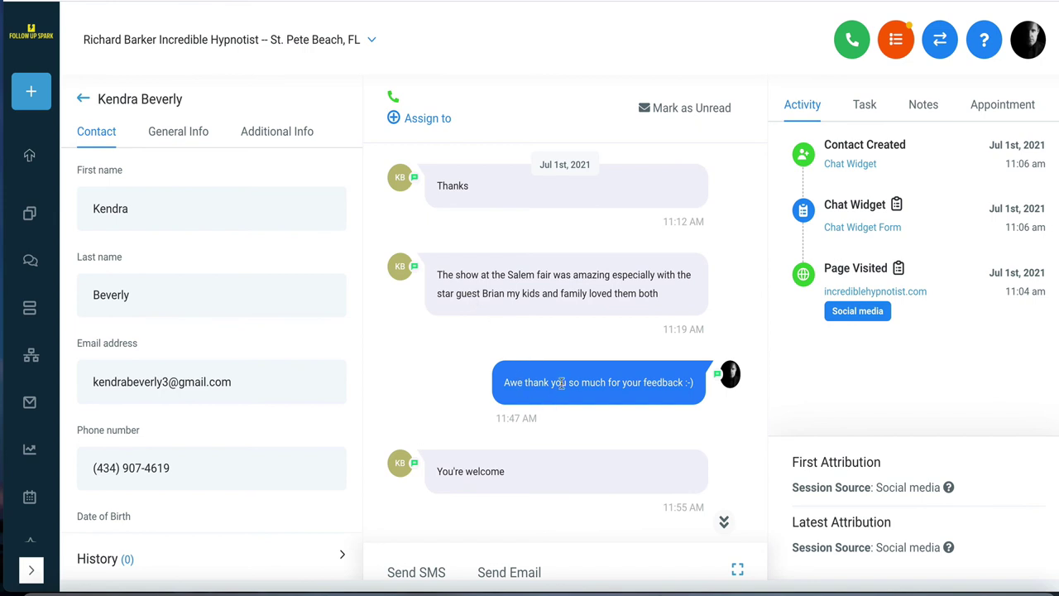
left_click_drag(438, 274, 506, 300)
left_click(477, 343)
scroll(475, 342, "down", 3)
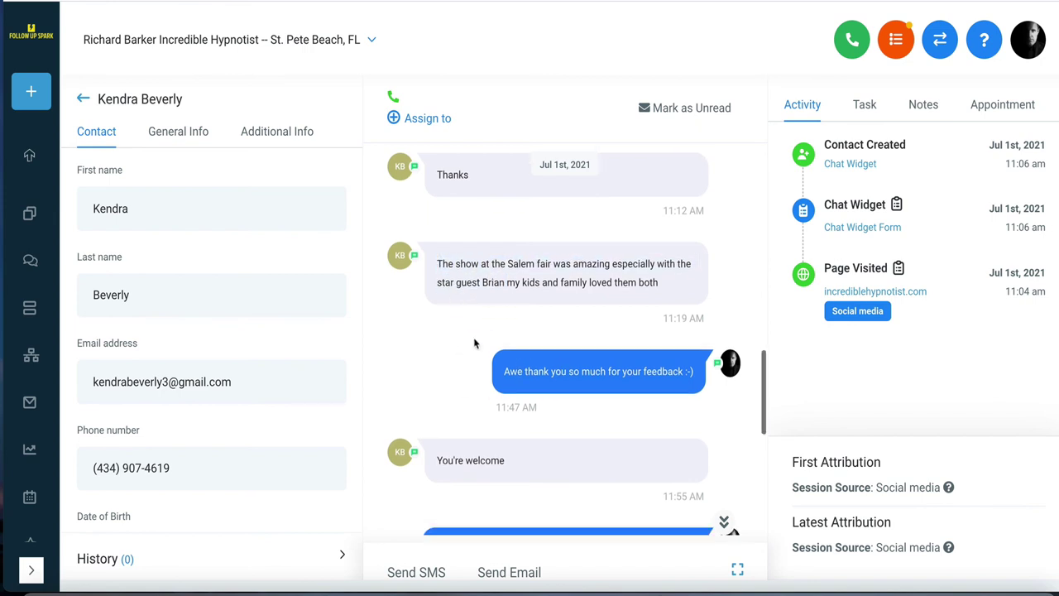
scroll(475, 343, "down", 3)
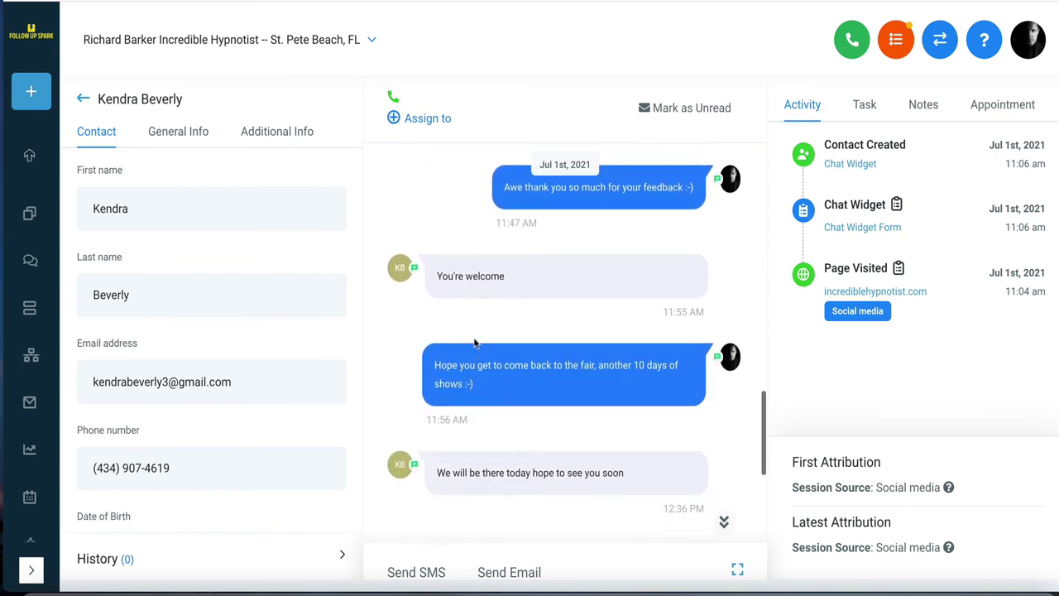
scroll(474, 342, "down", 2)
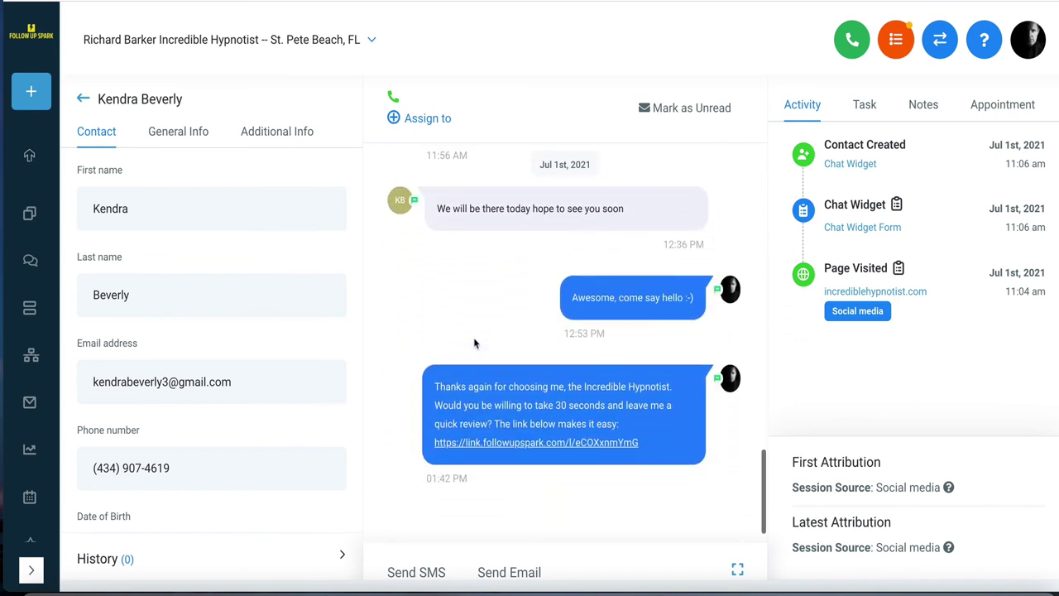
Follow the review link in the final message, cancel the blank review form and open the business's Google reviews.
left_click(505, 445)
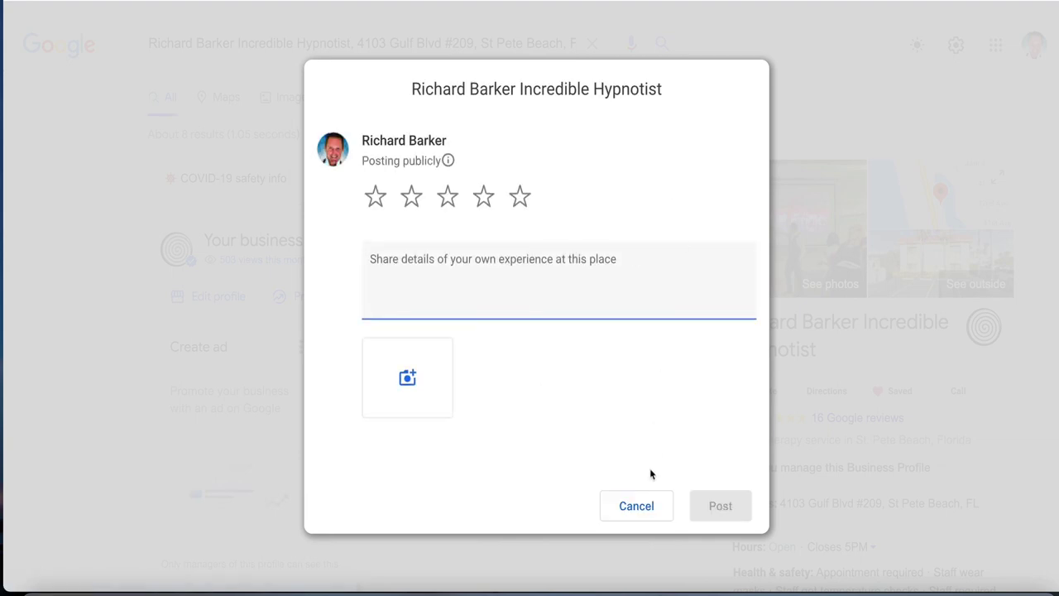
left_click(636, 504)
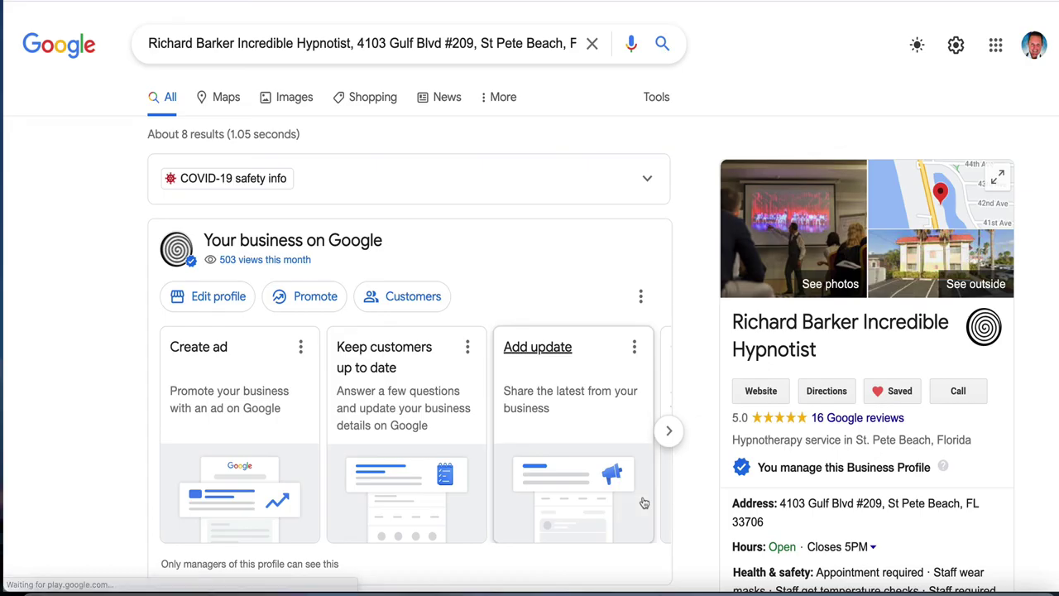
left_click(825, 422)
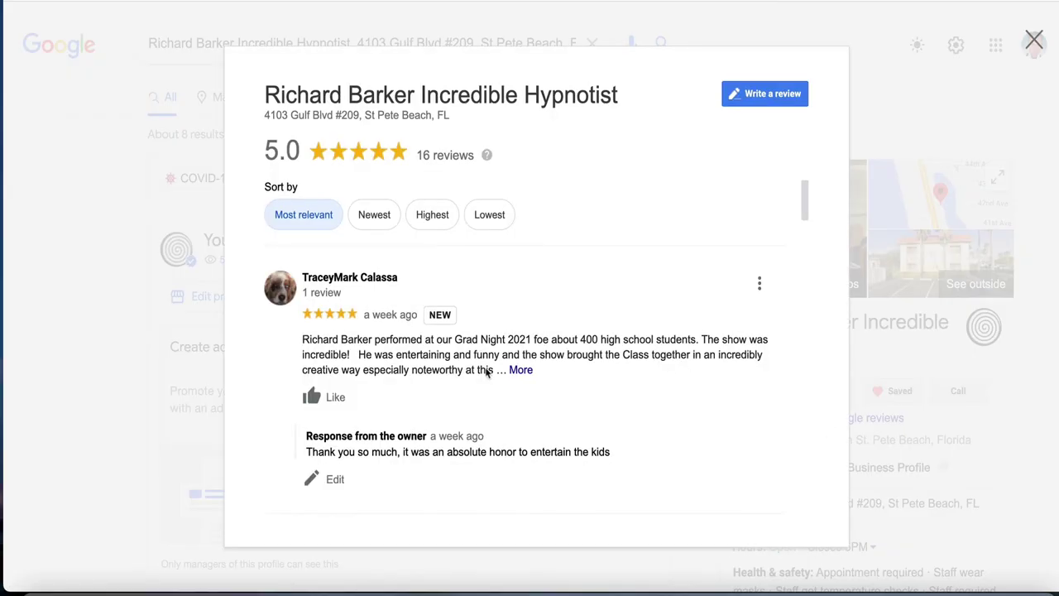
Browse the business's Google reviews and the owner's responses, and return to the start of the list.
scroll(487, 373, "down", 6)
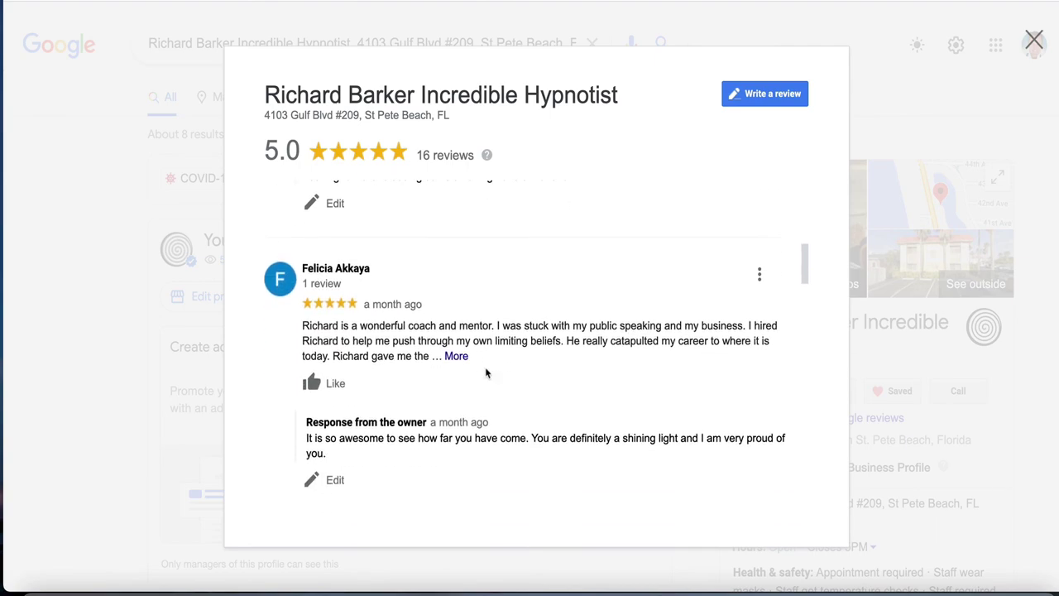
scroll(485, 370, "down", 10)
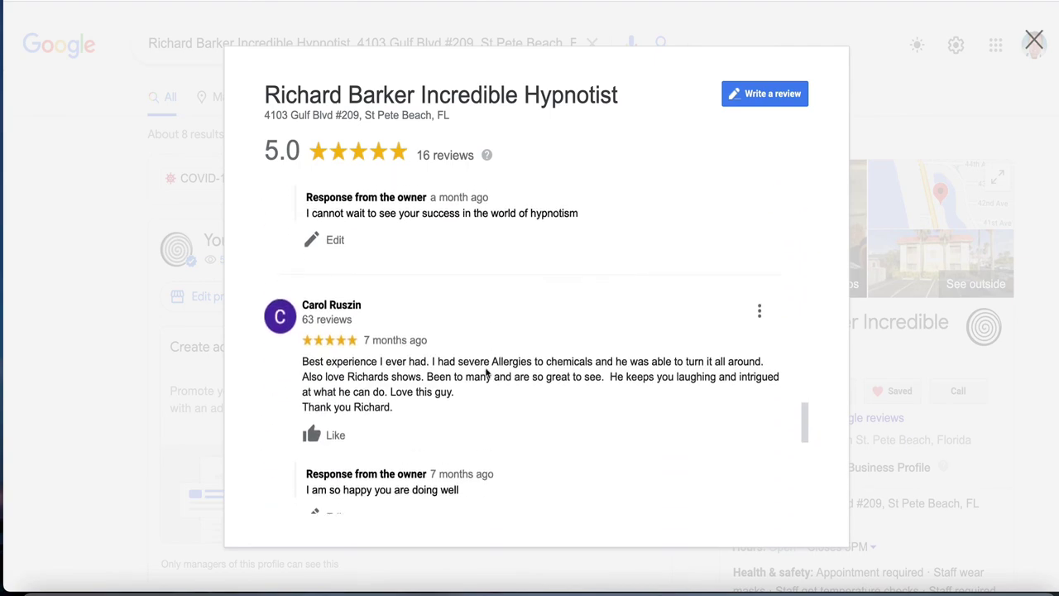
scroll(487, 374, "down", 10)
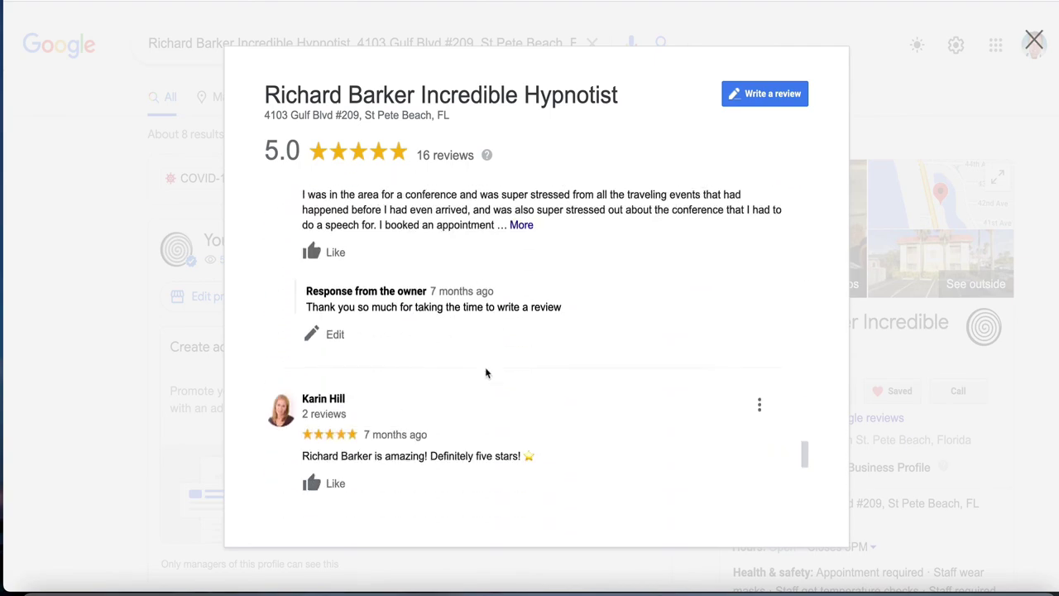
scroll(486, 373, "down", 4)
scroll(486, 372, "up", 12)
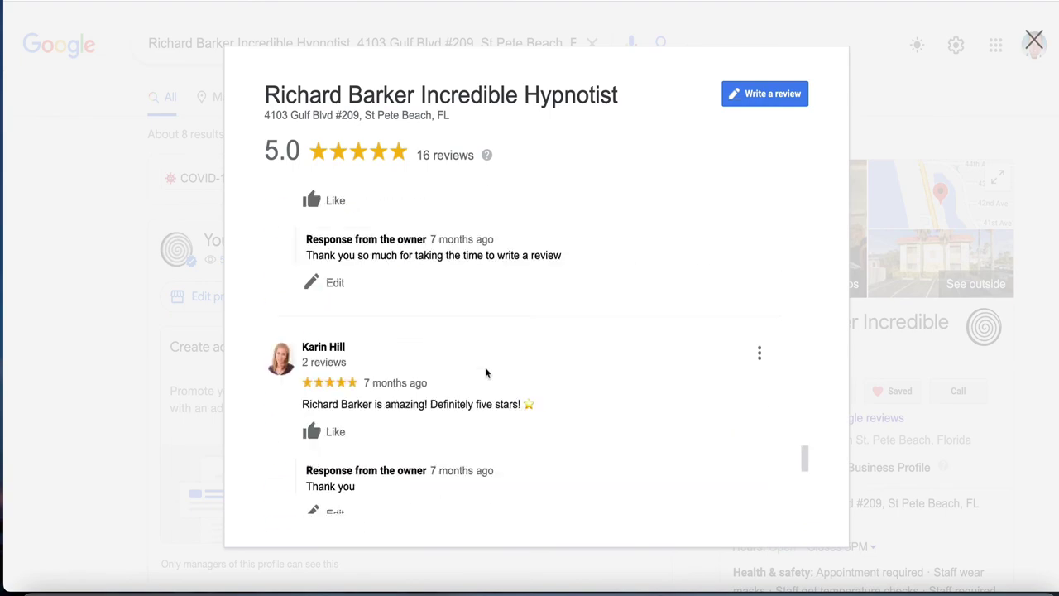
scroll(486, 373, "up", 15)
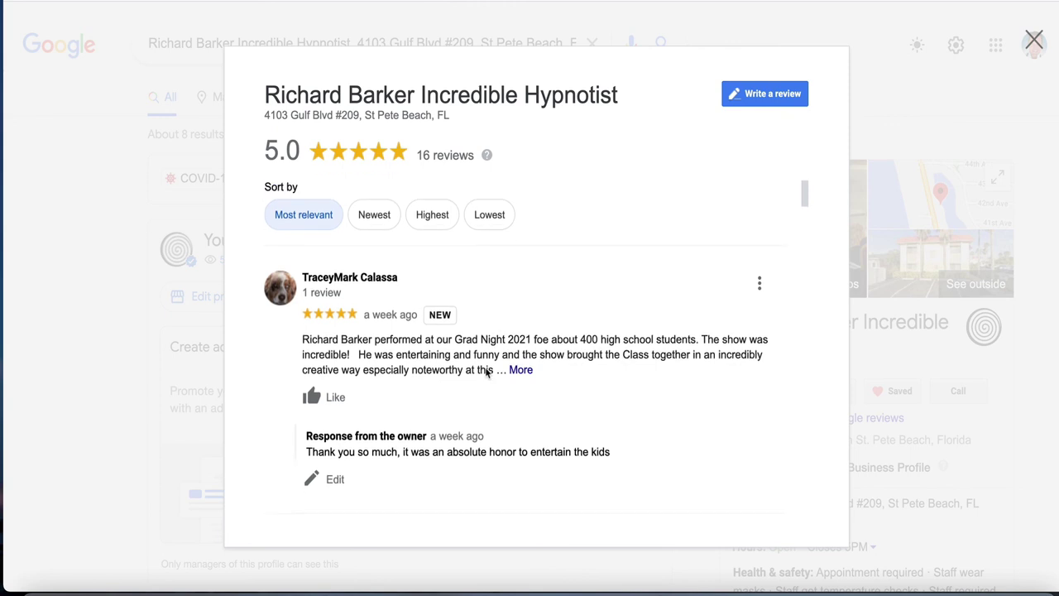
Sort the Google reviews by Newest, examine the latest review with the owner's response, and close the reviews.
left_click(376, 216)
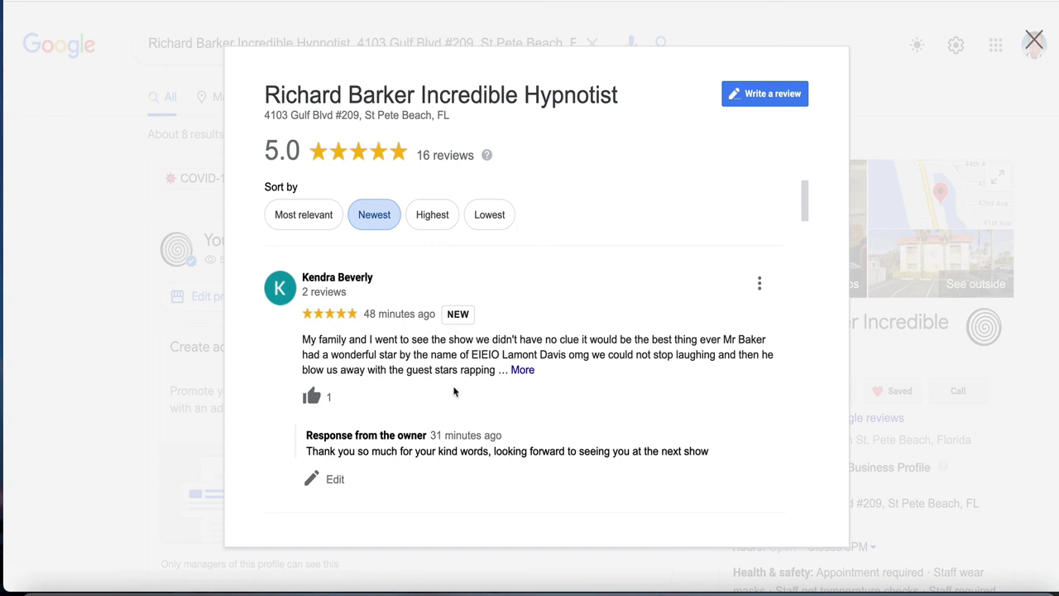
scroll(455, 389, "down", 2)
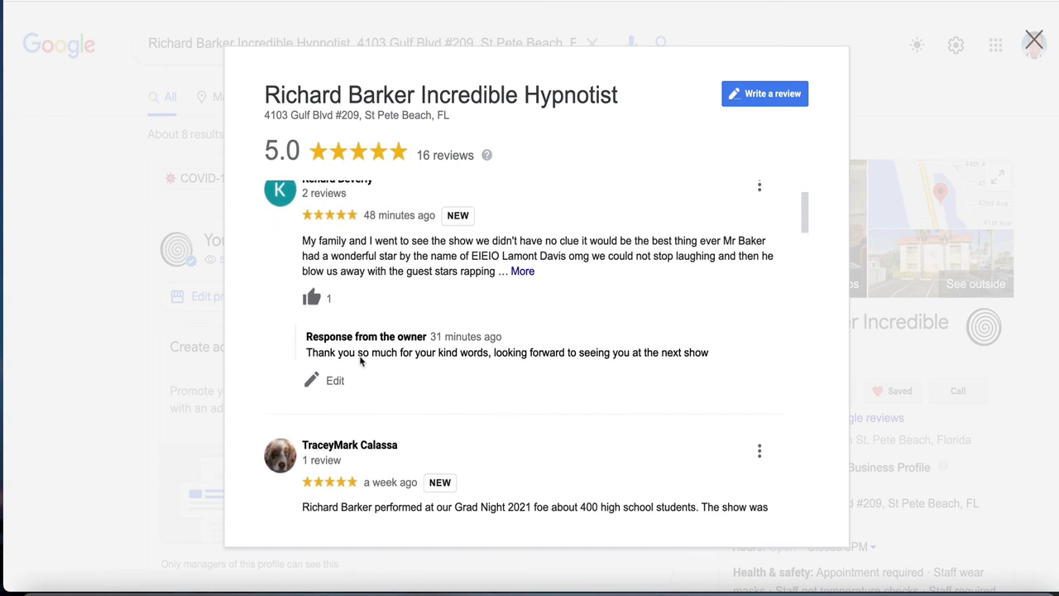
left_click(1028, 40)
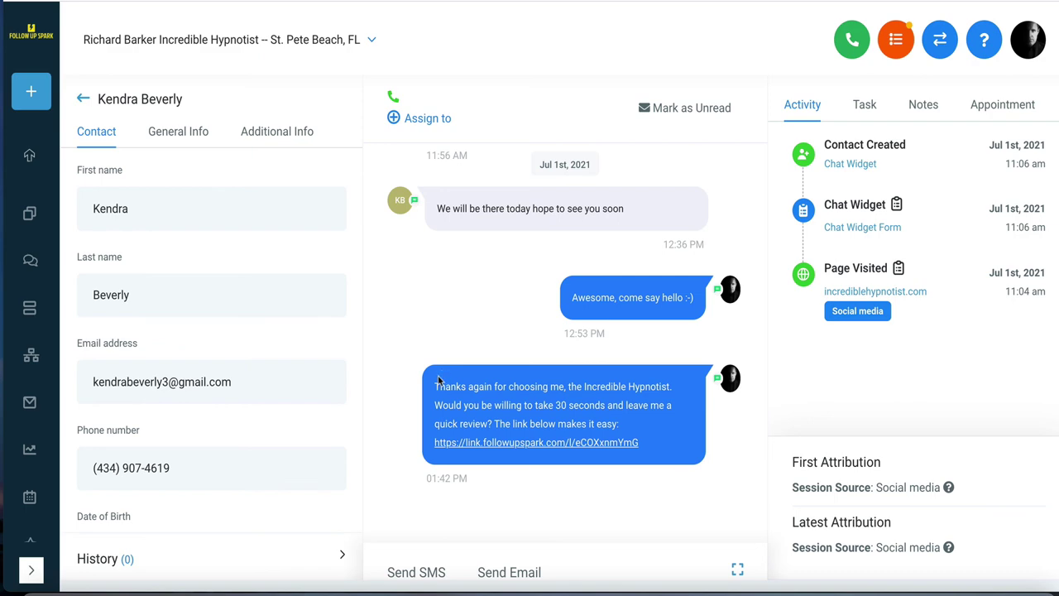
Return to the contact's conversation and trace it back from the review request to the beginning.
left_click_drag(436, 380, 581, 381)
scroll(513, 253, "up", 10)
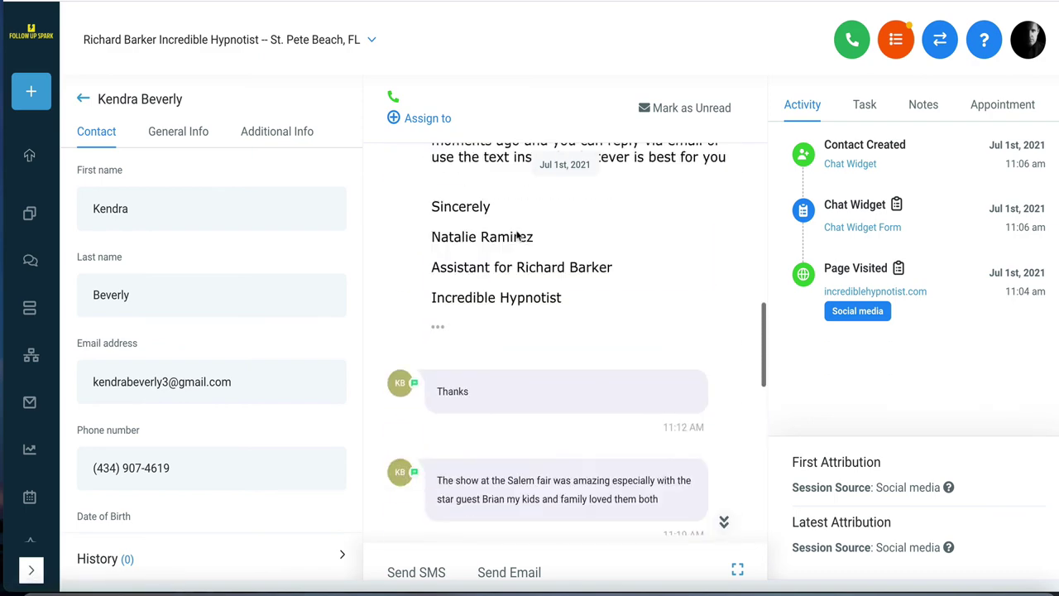
scroll(517, 236, "up", 3)
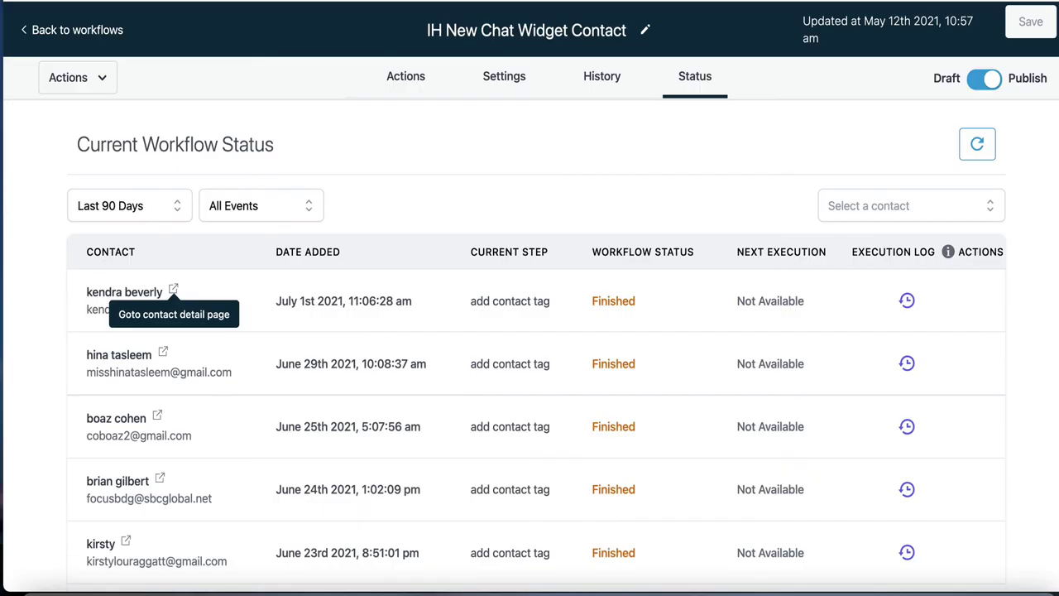
Show the actions of the IH New Chat Widget Contact workflow and review its sequence from the trigger to the contact tag.
left_click(409, 79)
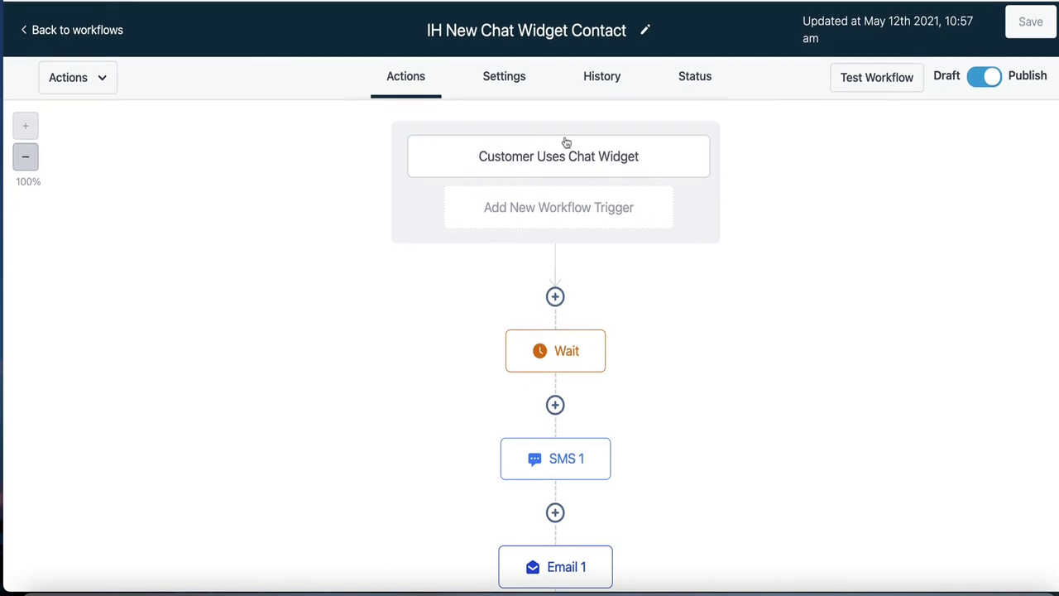
scroll(674, 341, "down", 1)
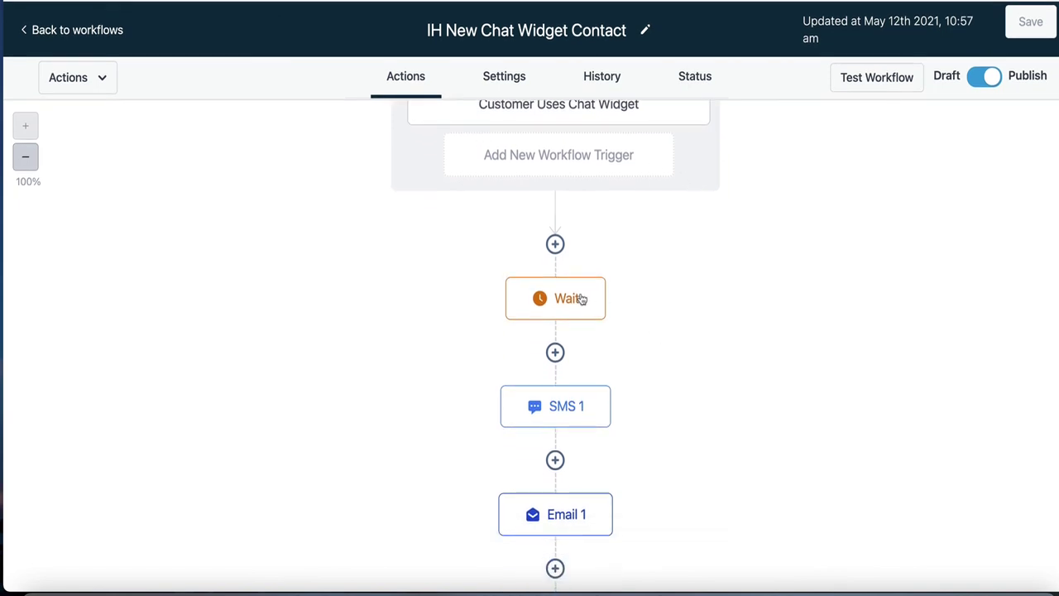
scroll(679, 334, "down", 2)
scroll(677, 336, "down", 1)
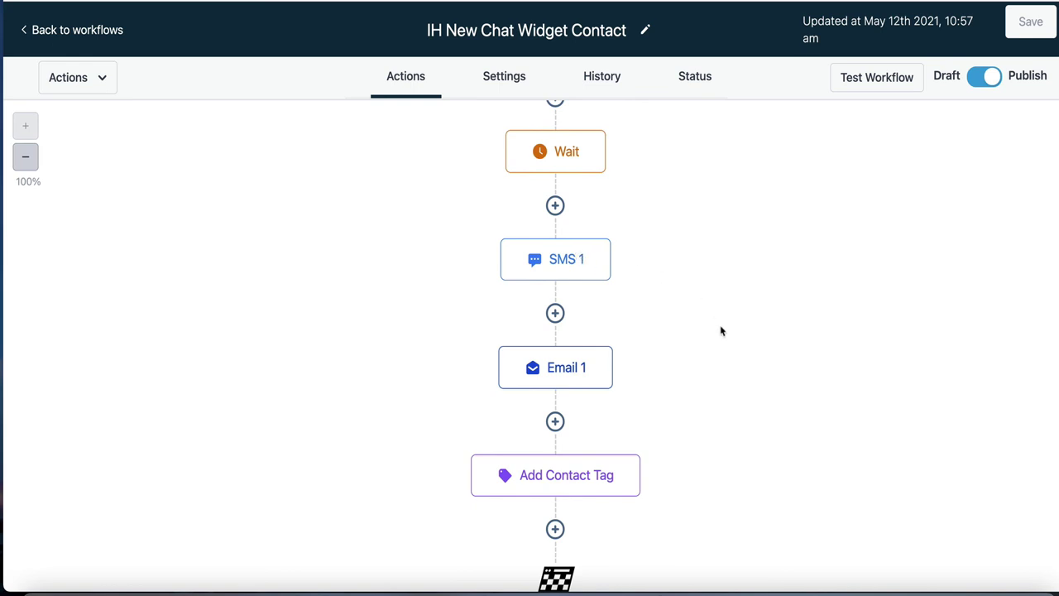
scroll(721, 331, "down", 1)
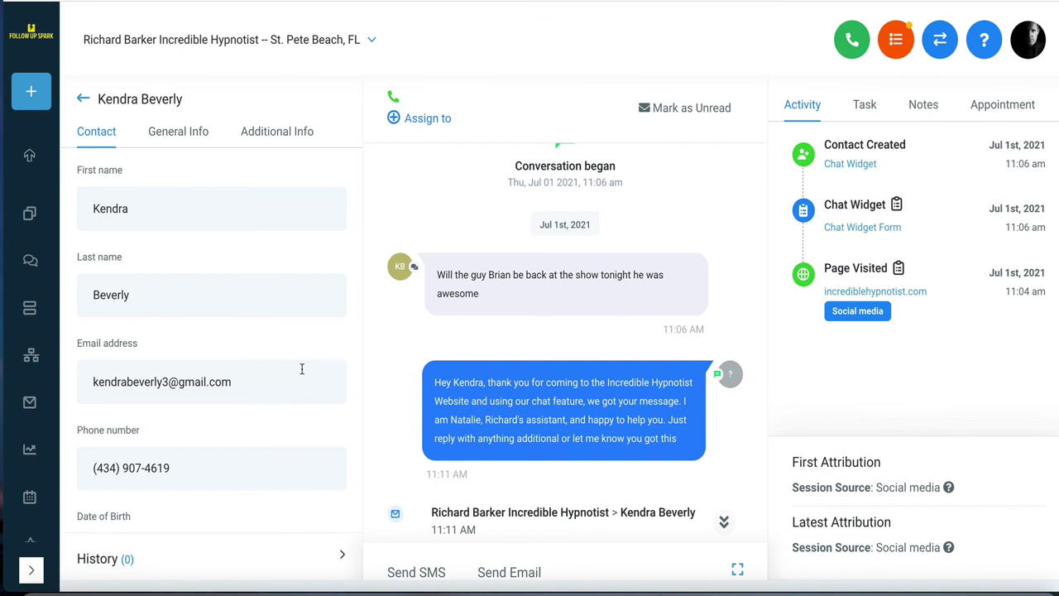
Go back to the contact's record and examine the contact source, tags and contact type, returning to the start of the conversation.
scroll(302, 369, "down", 5)
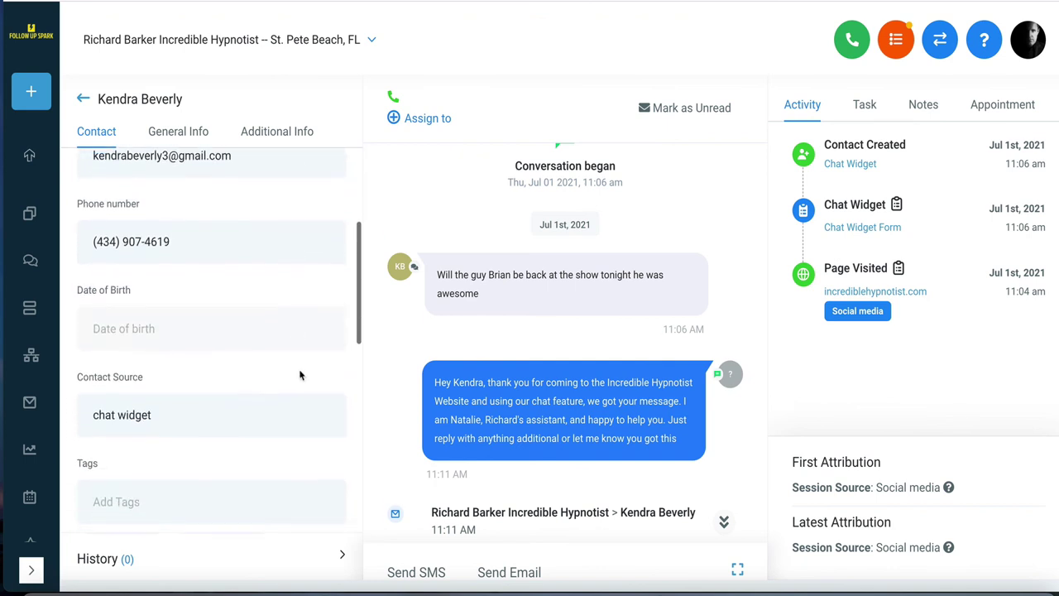
scroll(300, 375, "down", 1)
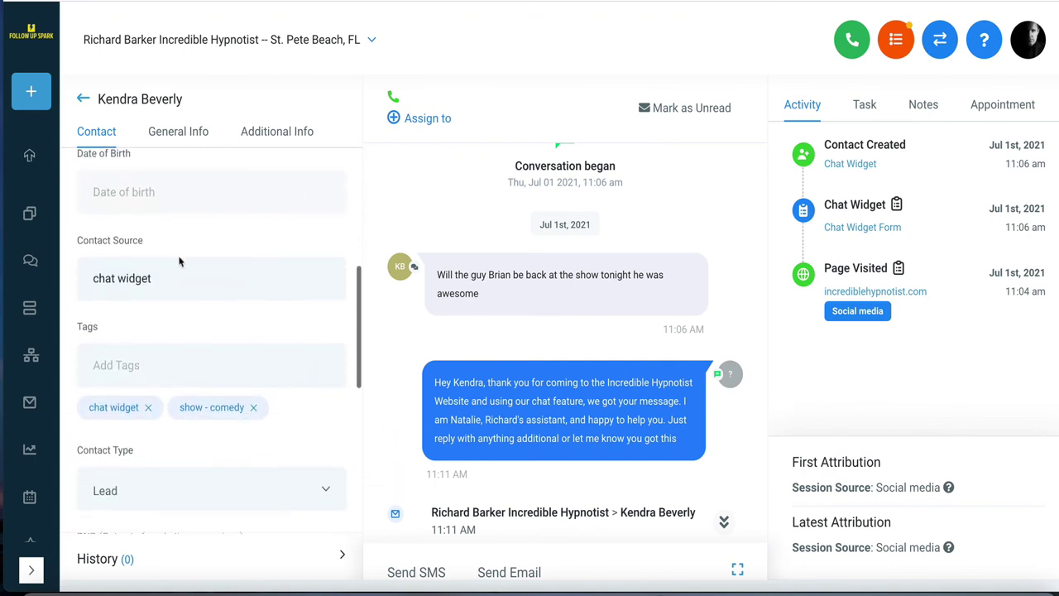
scroll(267, 321, "down", 2)
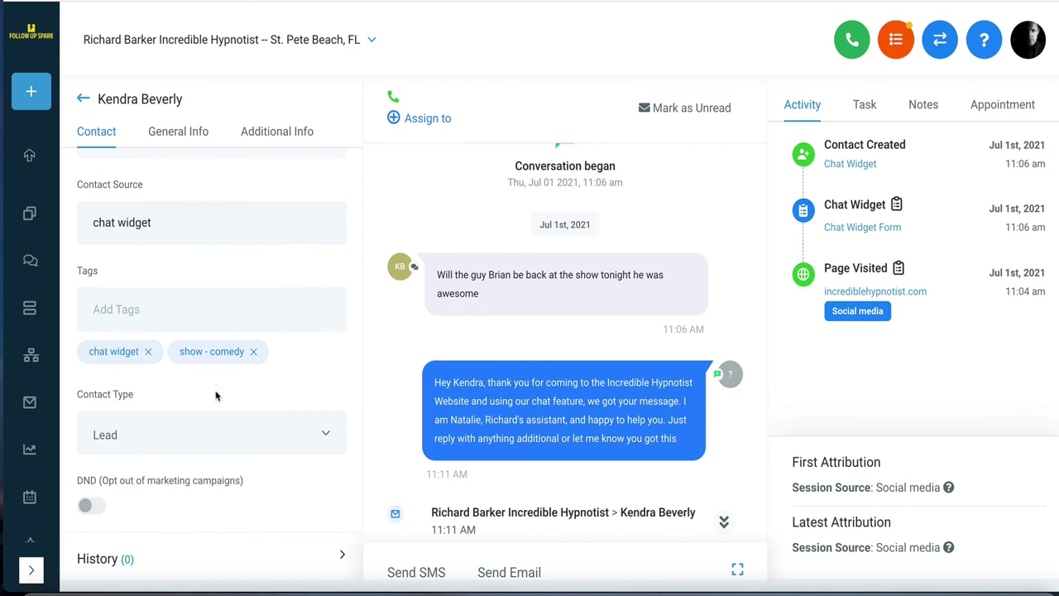
scroll(217, 395, "up", 4)
scroll(217, 396, "up", 4)
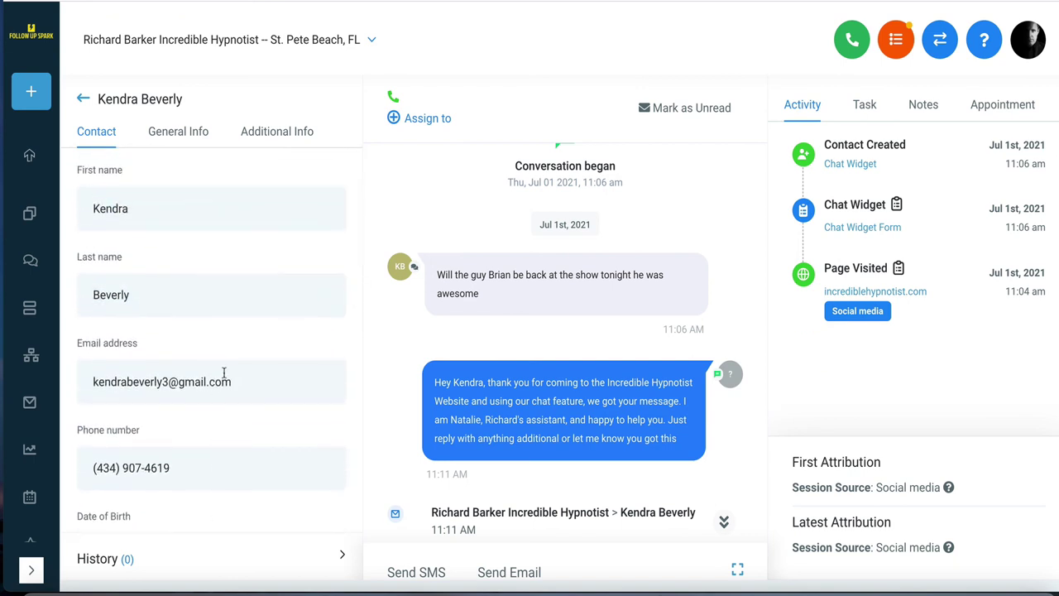
scroll(467, 360, "up", 2)
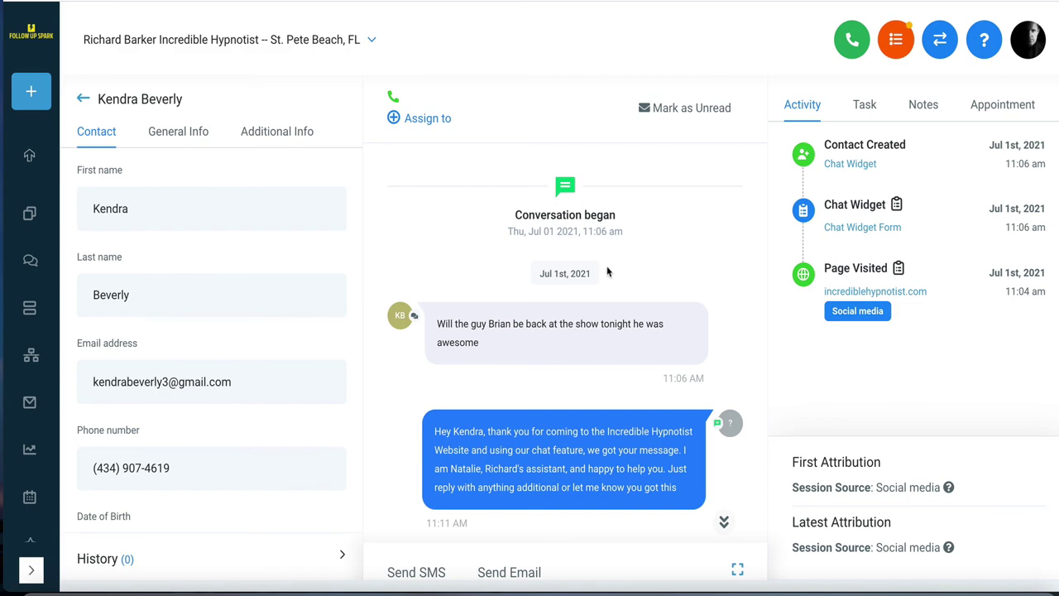
Open the review link from the conversation's last message and examine the business's Google listing down to the Reviews section.
scroll(608, 272, "down", 15)
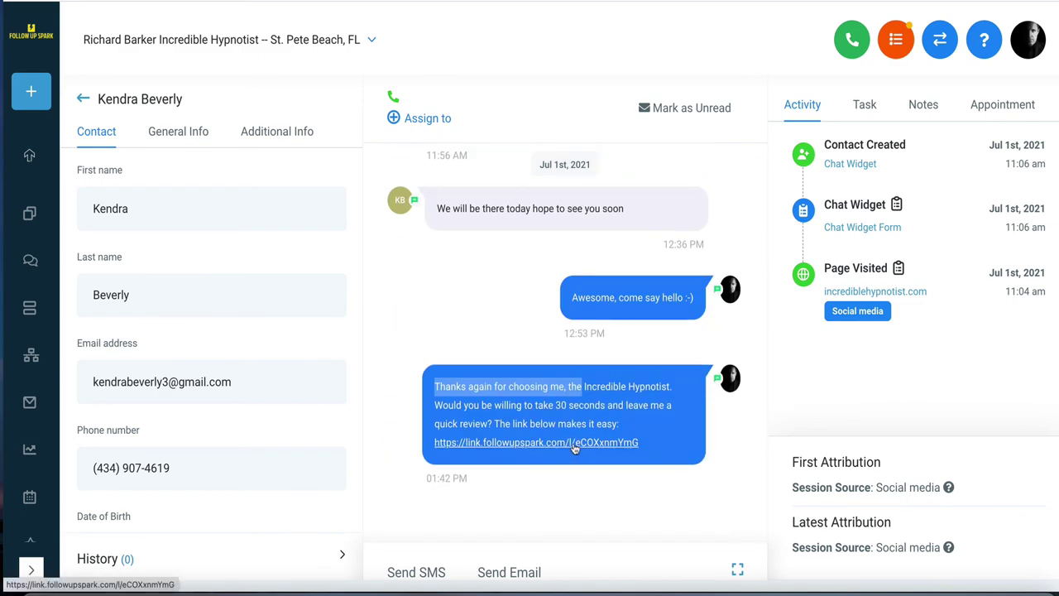
left_click(575, 445)
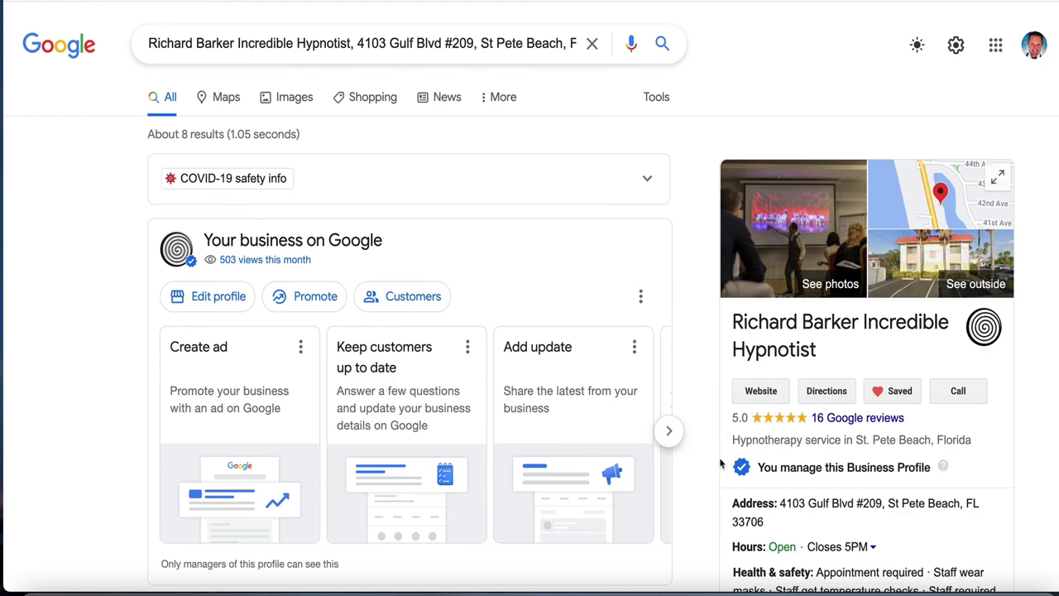
scroll(724, 463, "down", 3)
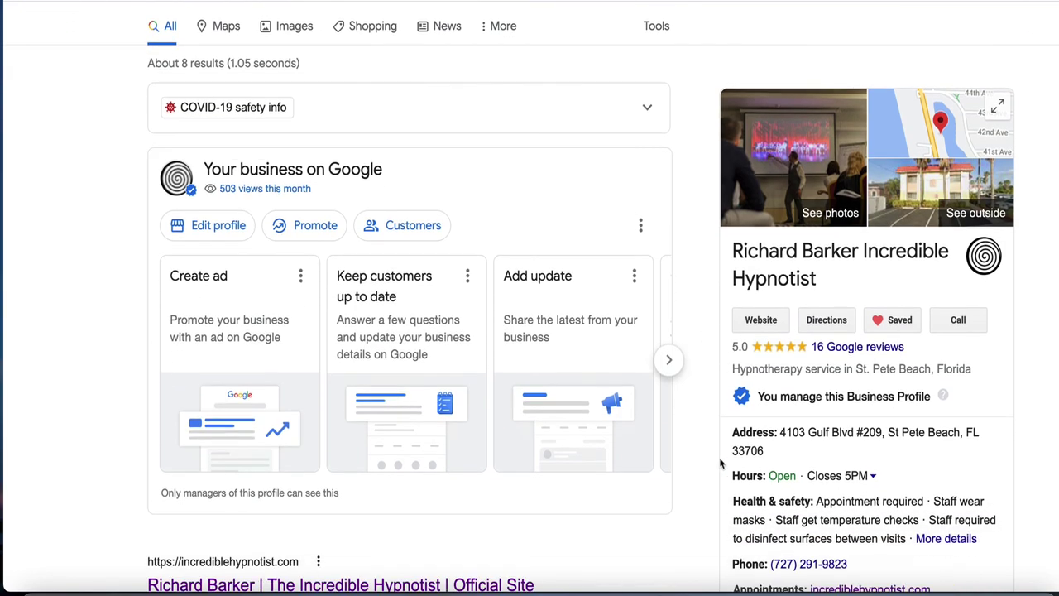
scroll(720, 463, "down", 3)
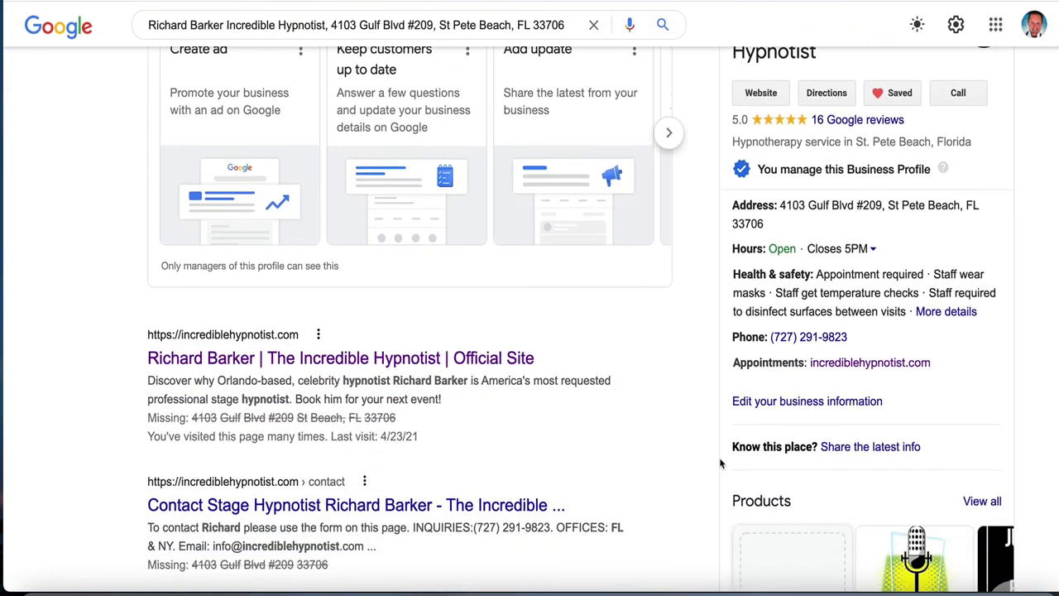
scroll(720, 463, "down", 3)
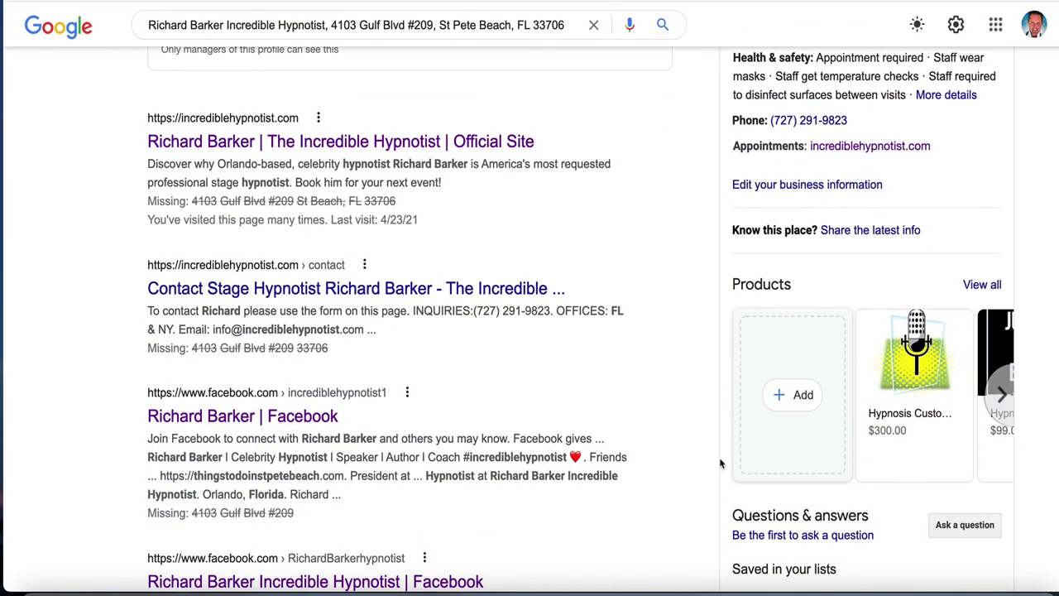
scroll(720, 463, "down", 6)
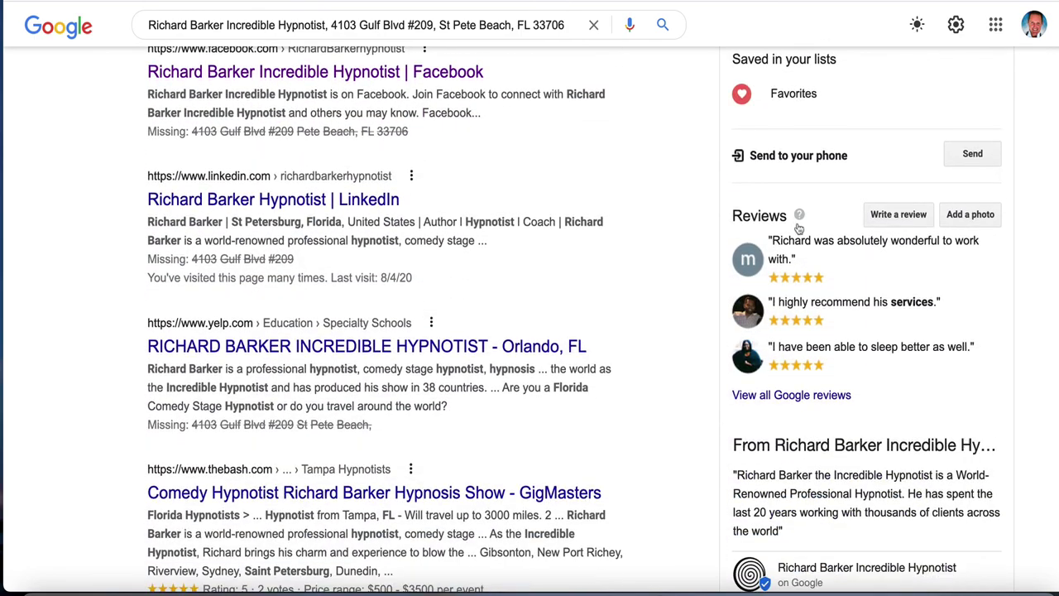
scroll(707, 300, "up", 10)
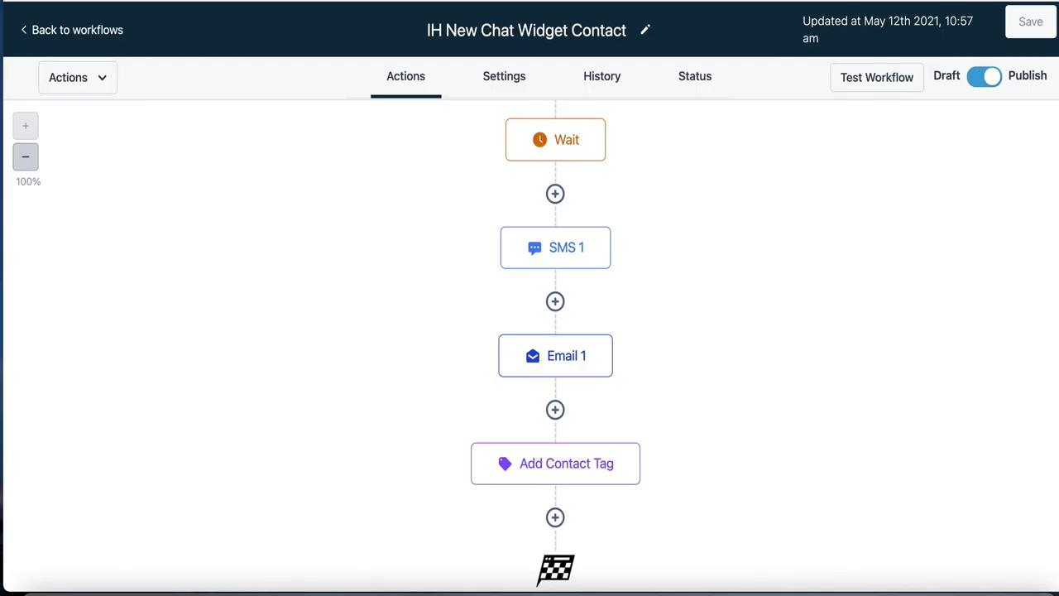
Leave the IH New Chat Widget Contact workflow and go back to the workflows list.
left_click(74, 32)
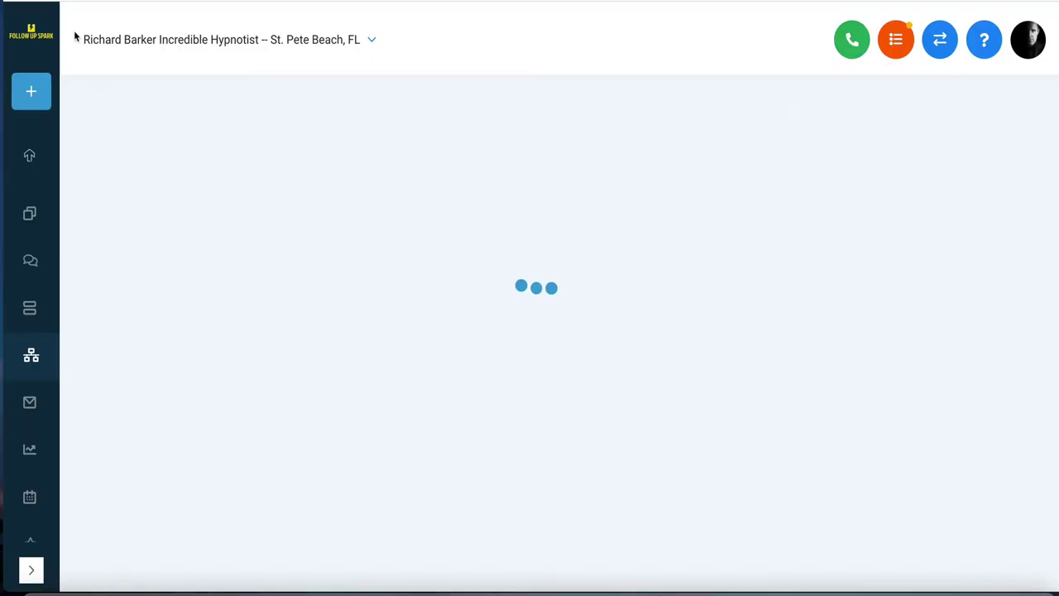